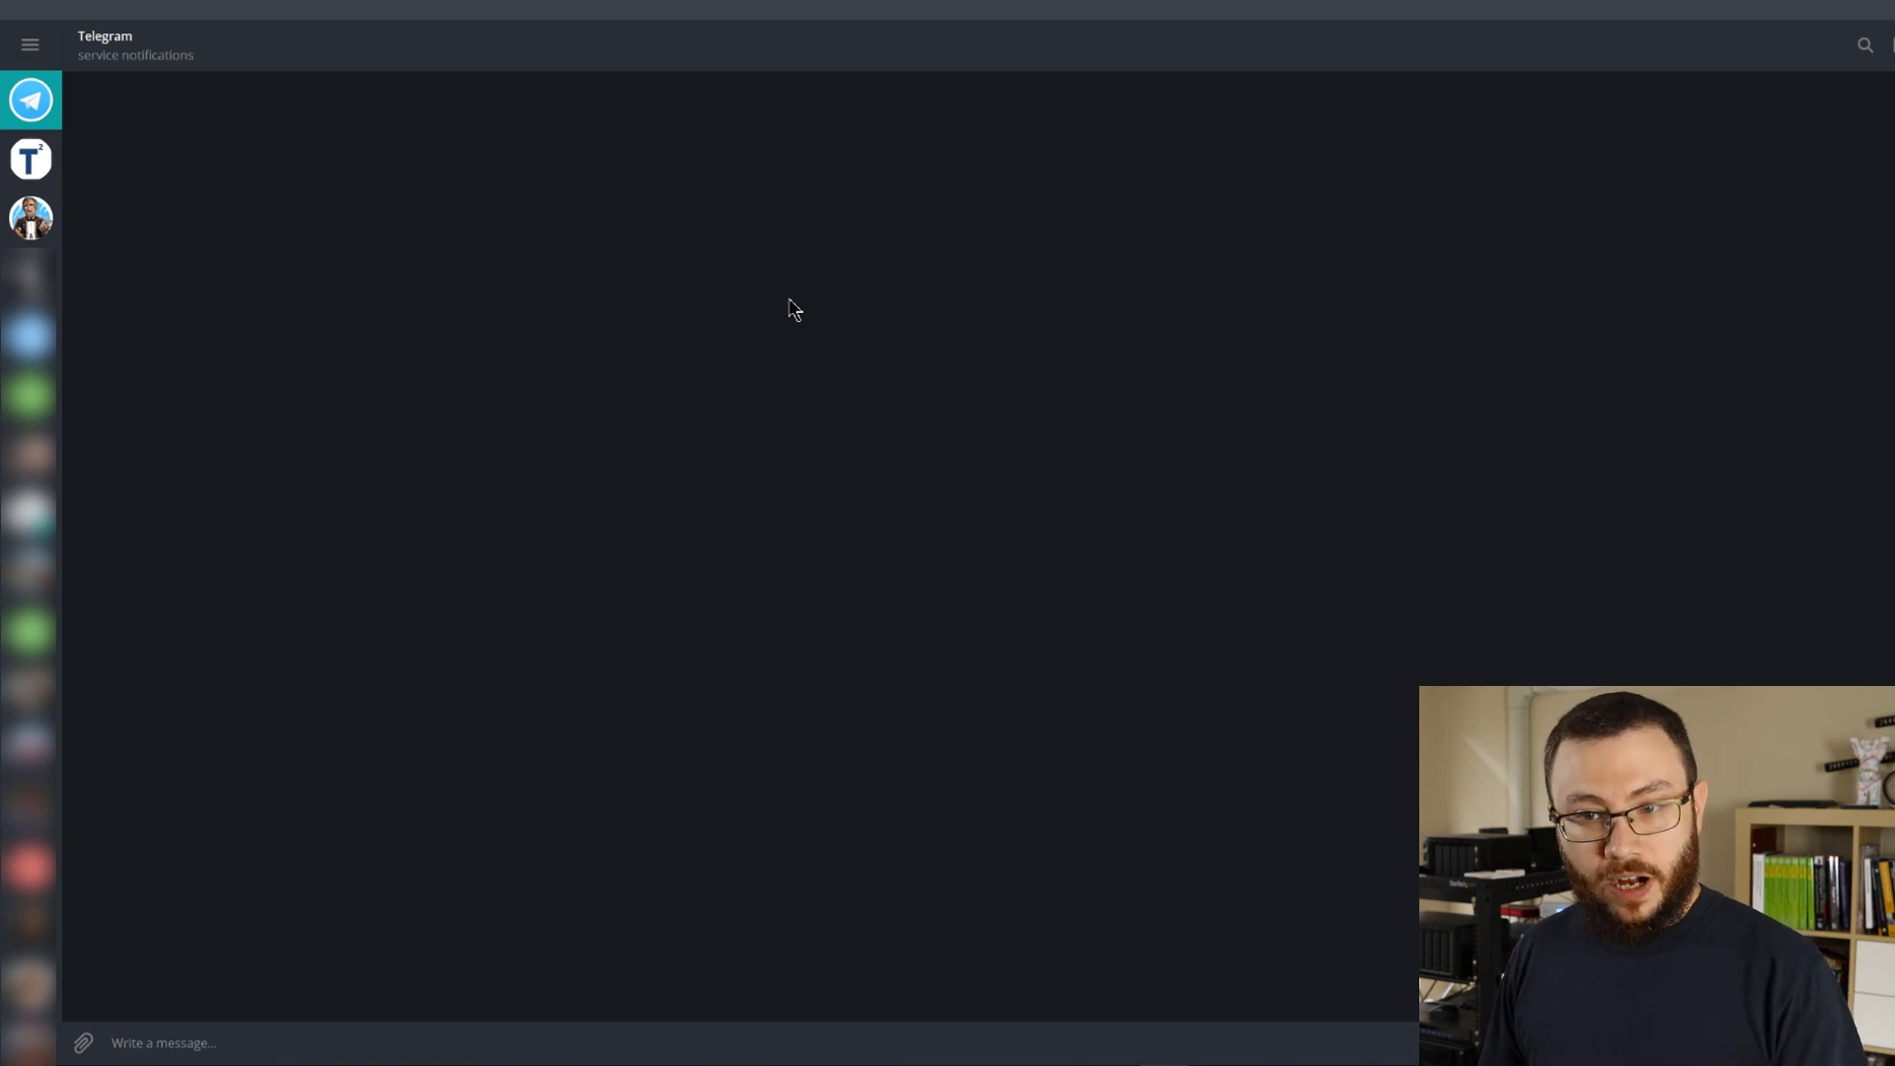
- Find BotFather by searching 'botfather' in Contacts, open its chat and press START
click(32, 233)
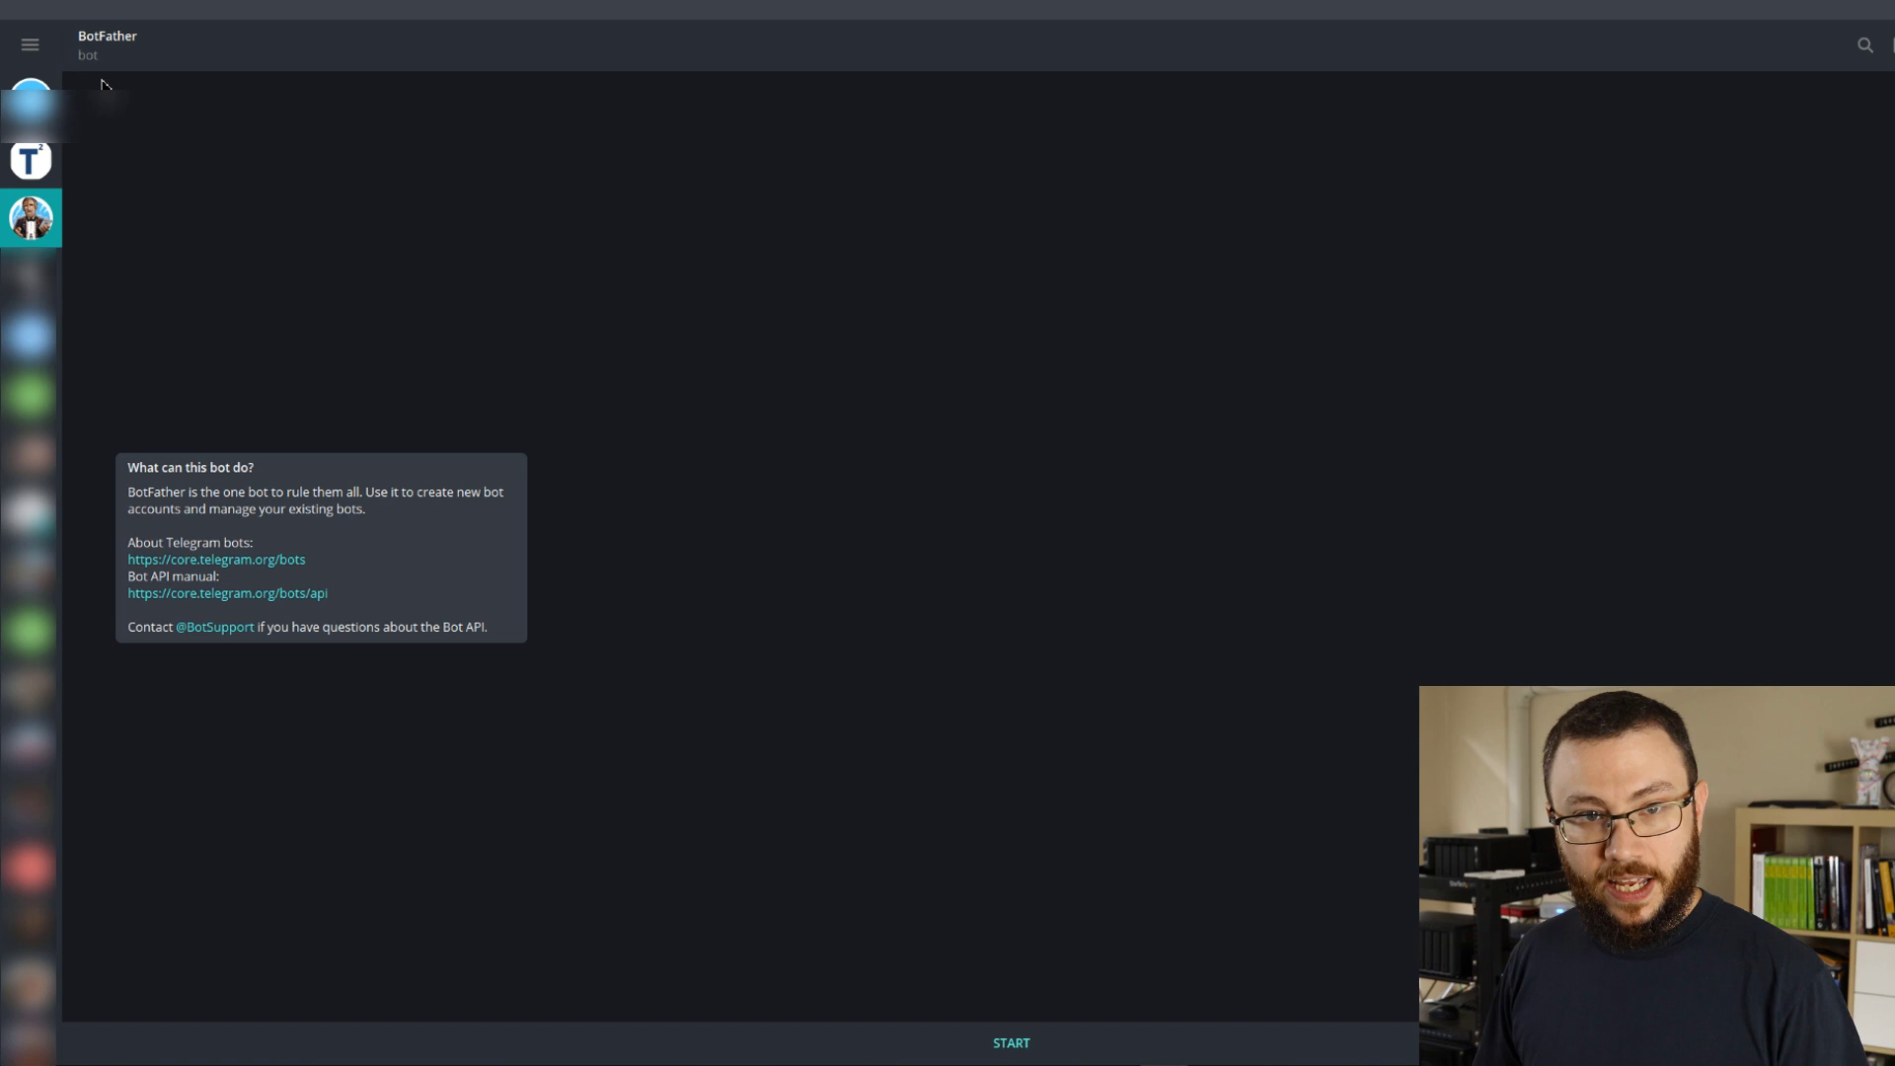
click(29, 50)
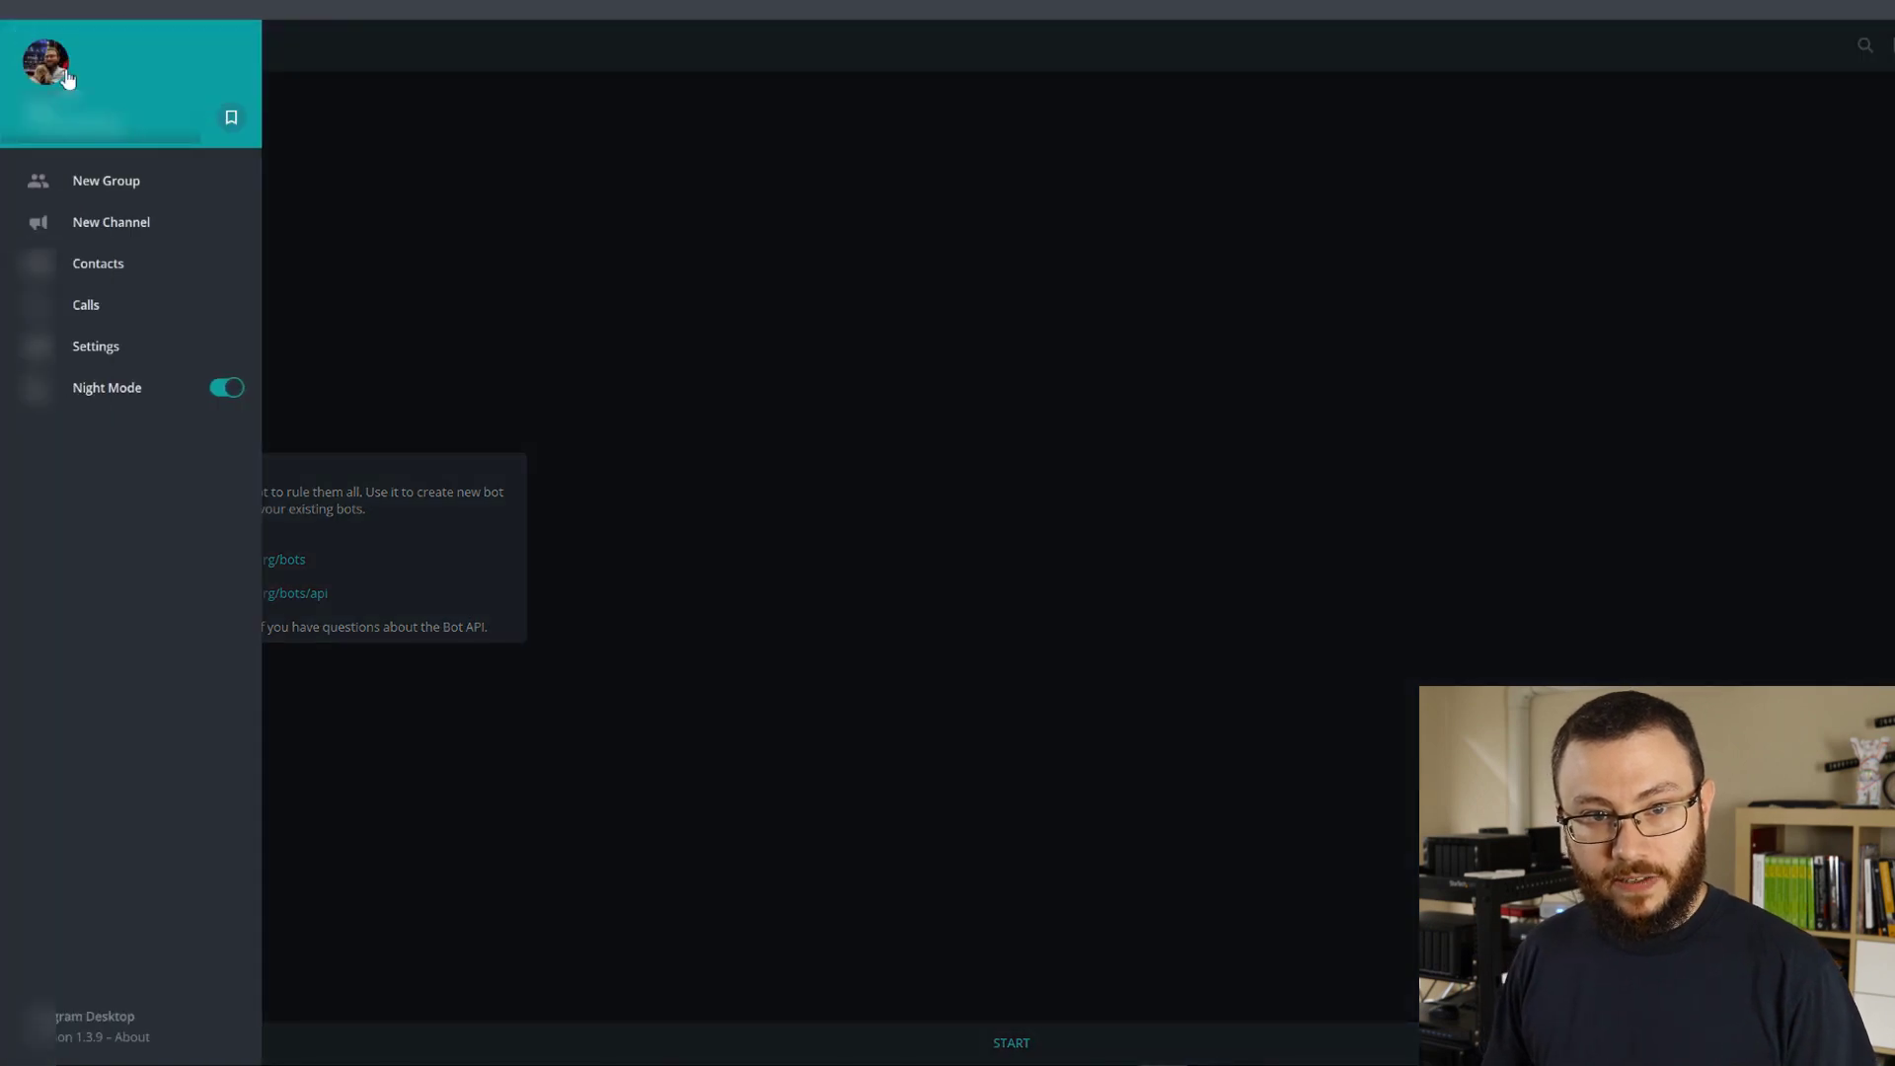
click(109, 278)
text(b)
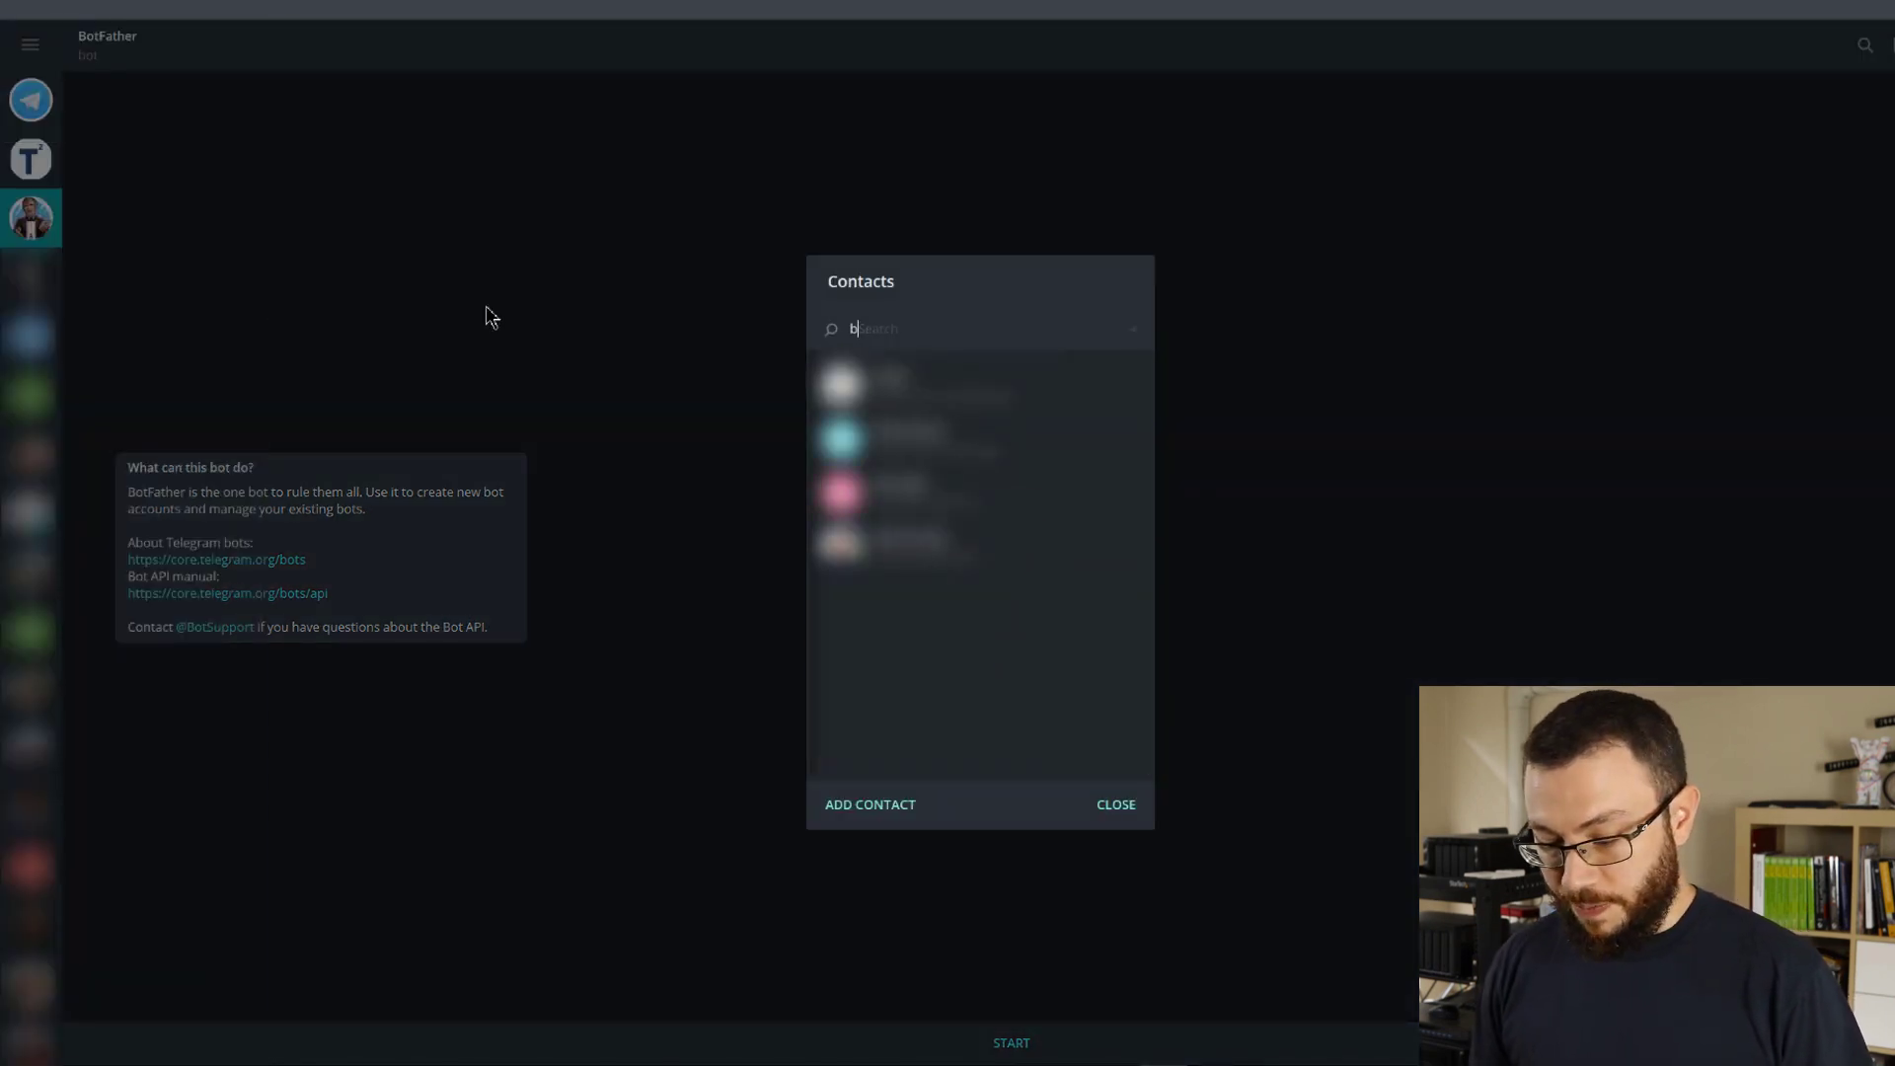
text(otfather)
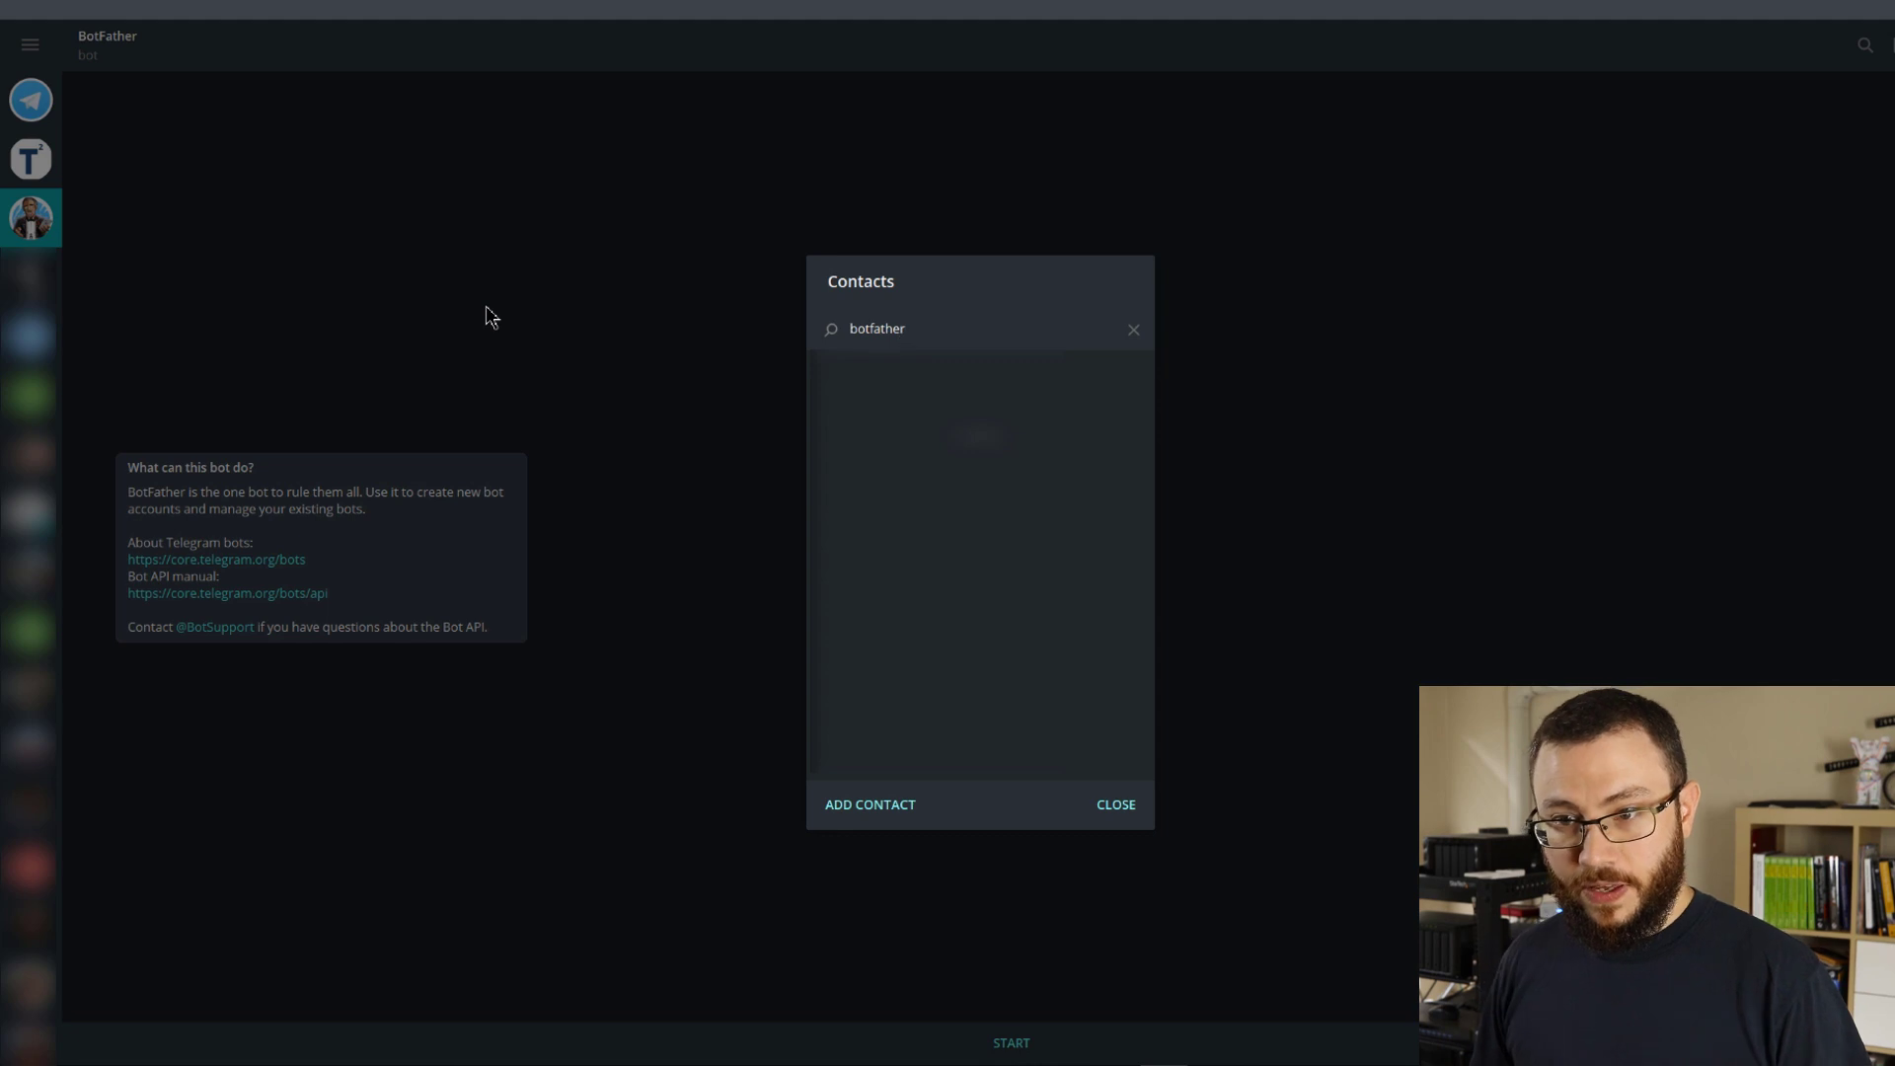
click(879, 390)
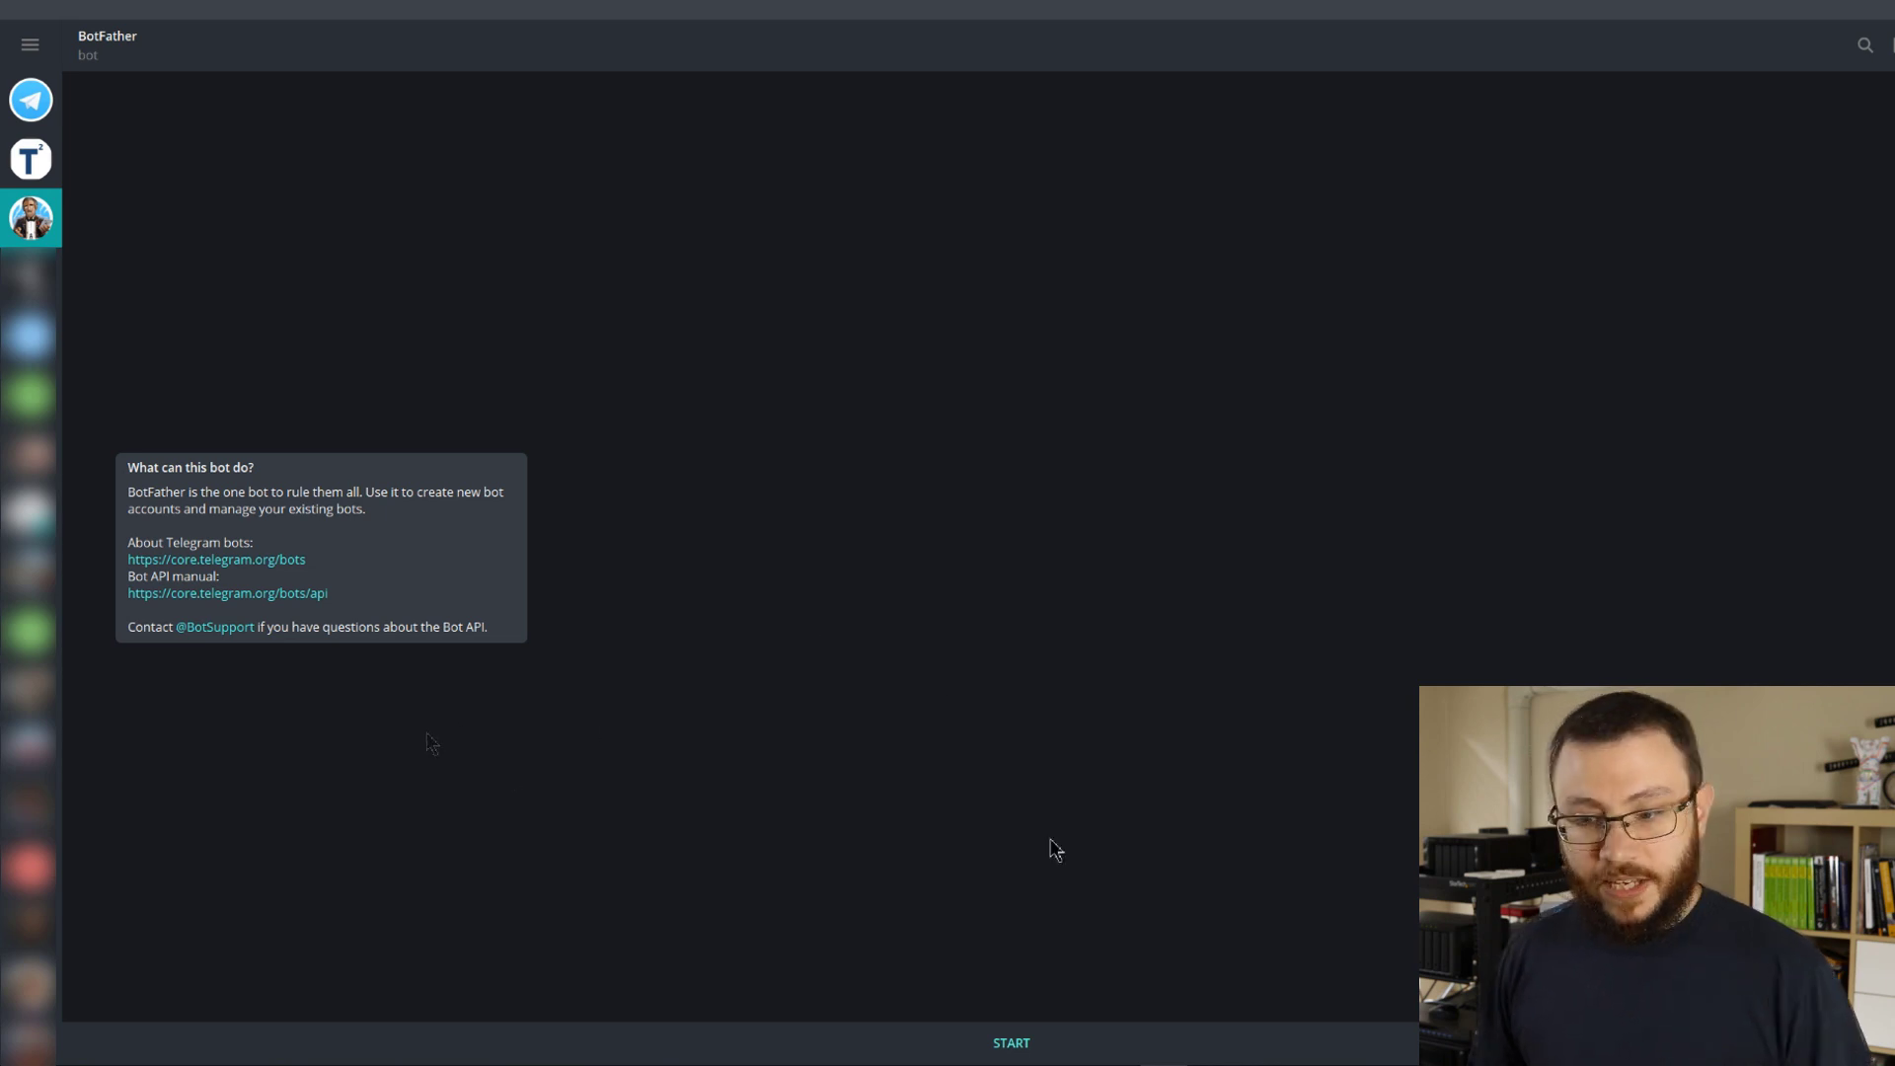
click(1012, 1054)
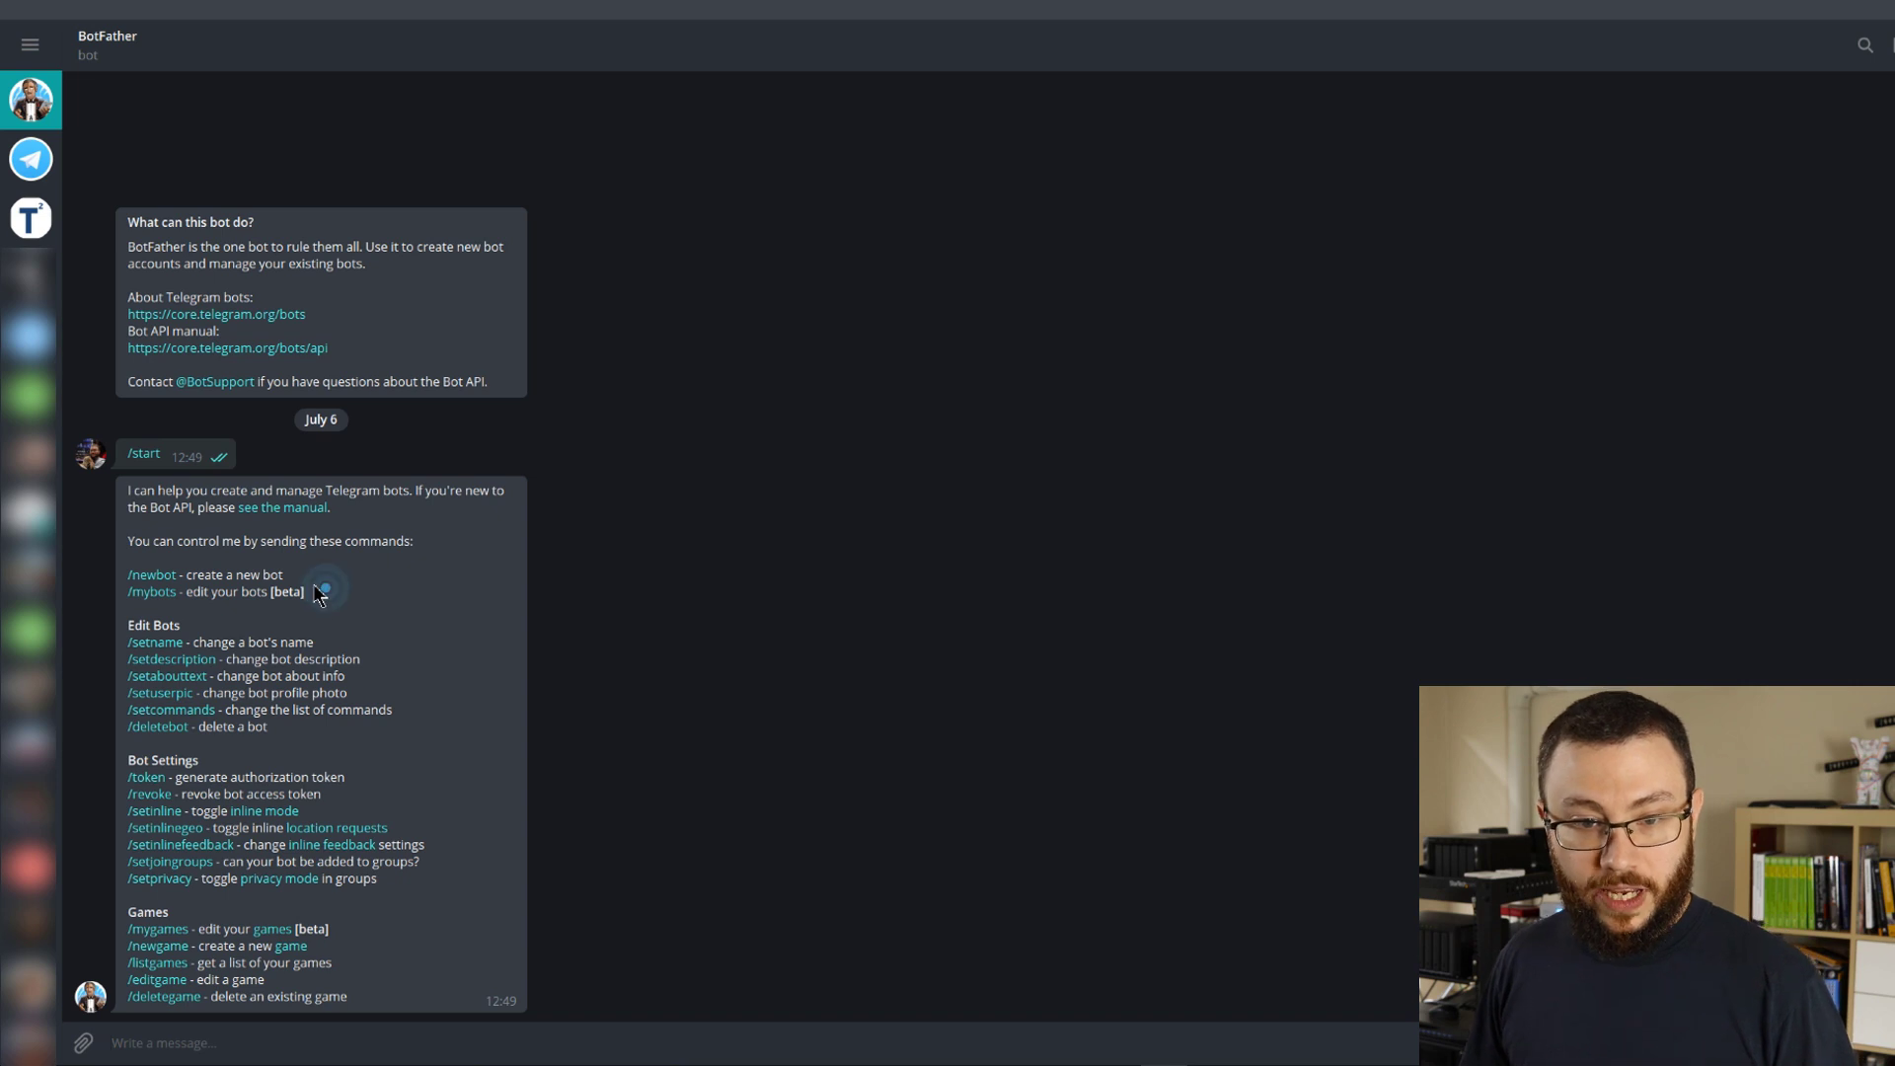
- Highlight the /newbot and /mybots commands in BotFather's reply
triple_click(285, 592)
click(284, 592)
drag(311, 594, 370, 583)
- Send /newbot to BotFather, then name the bot techthoughts with username techthoughts_bot
click(370, 582)
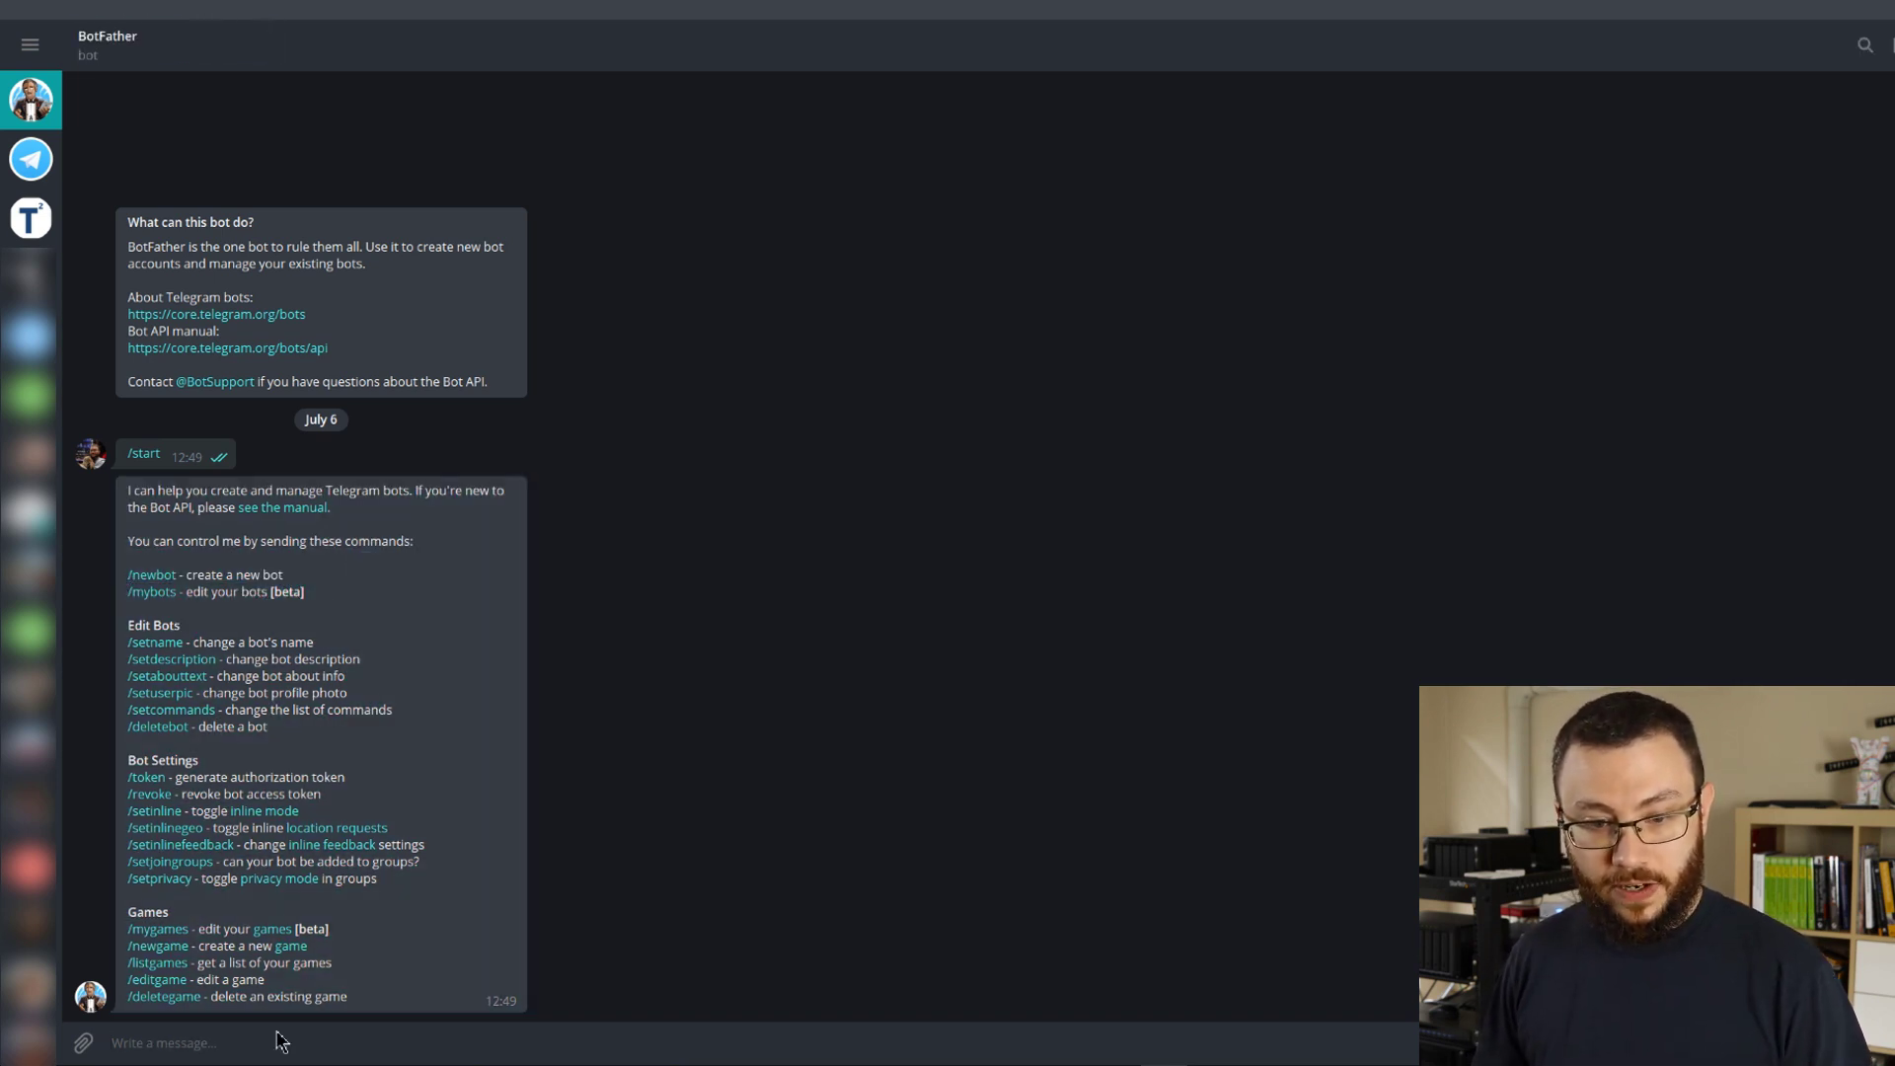
click(243, 1048)
text(/newbot)
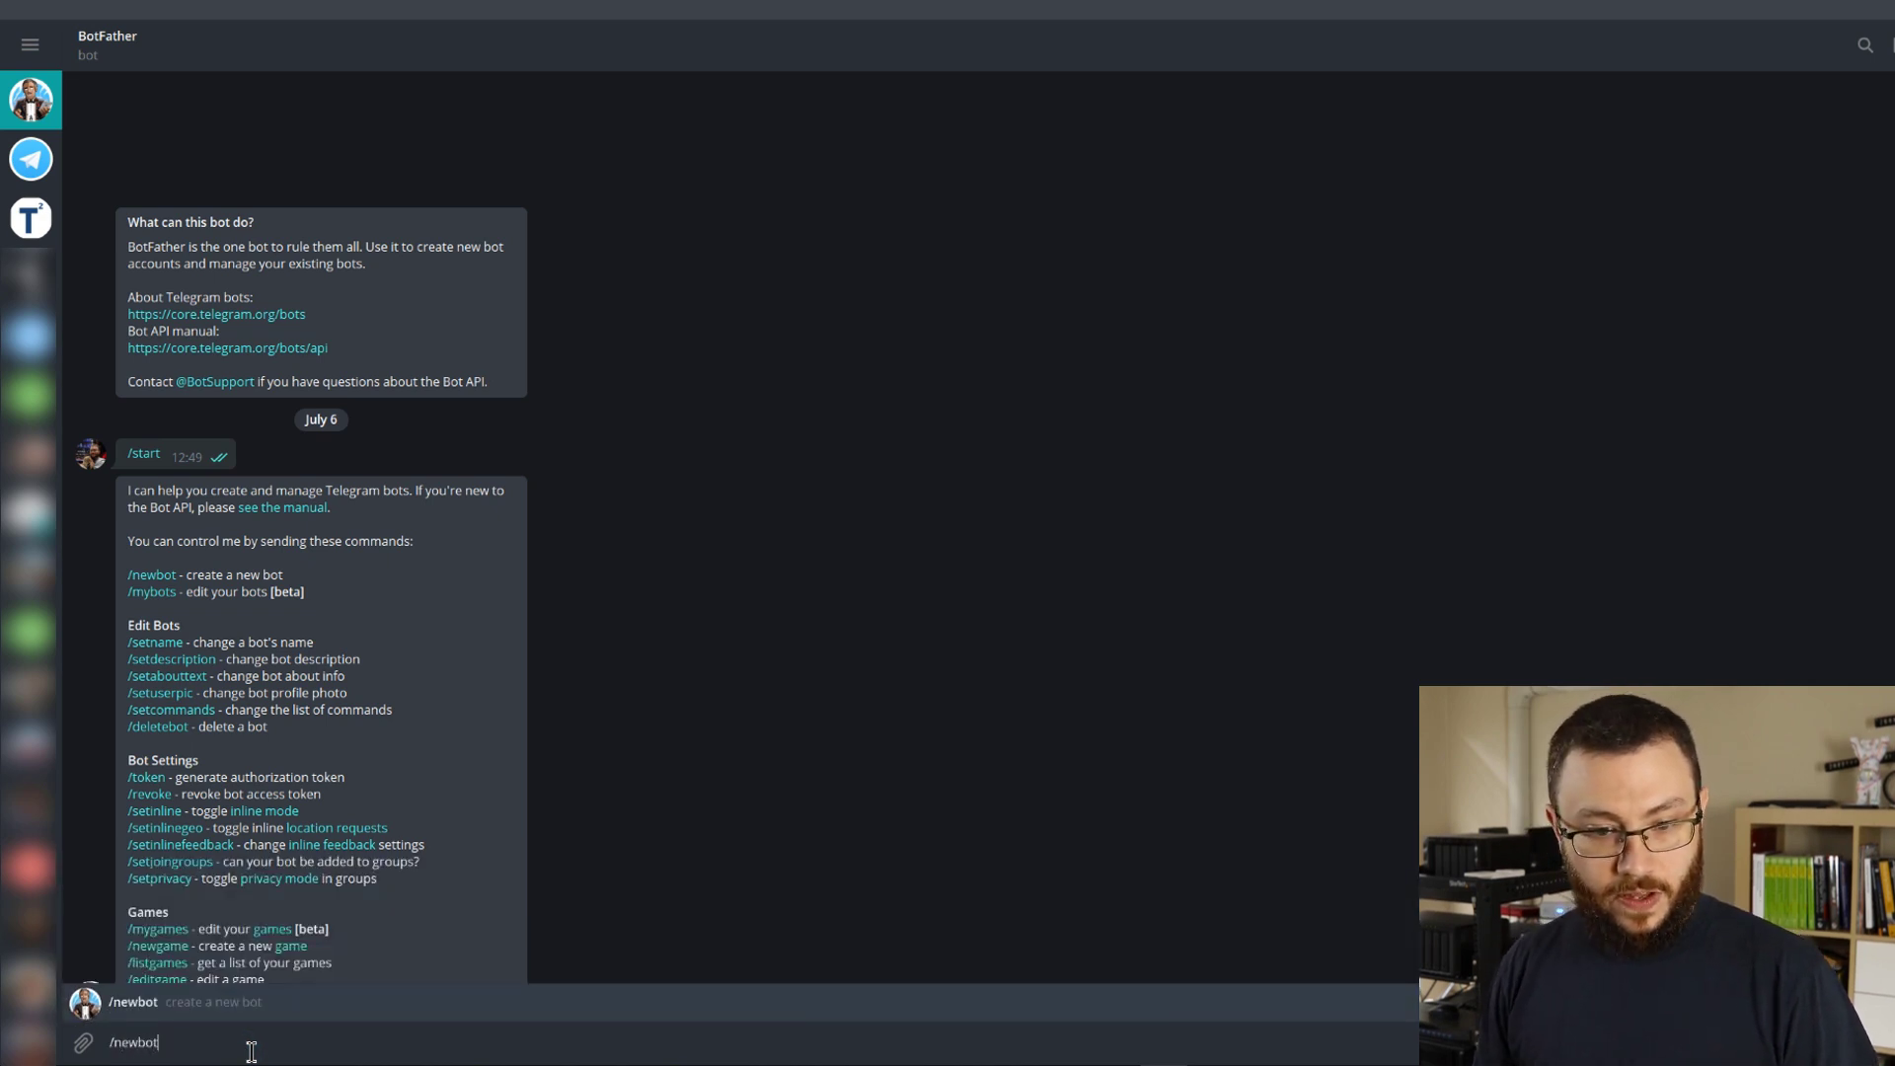
key(Return)
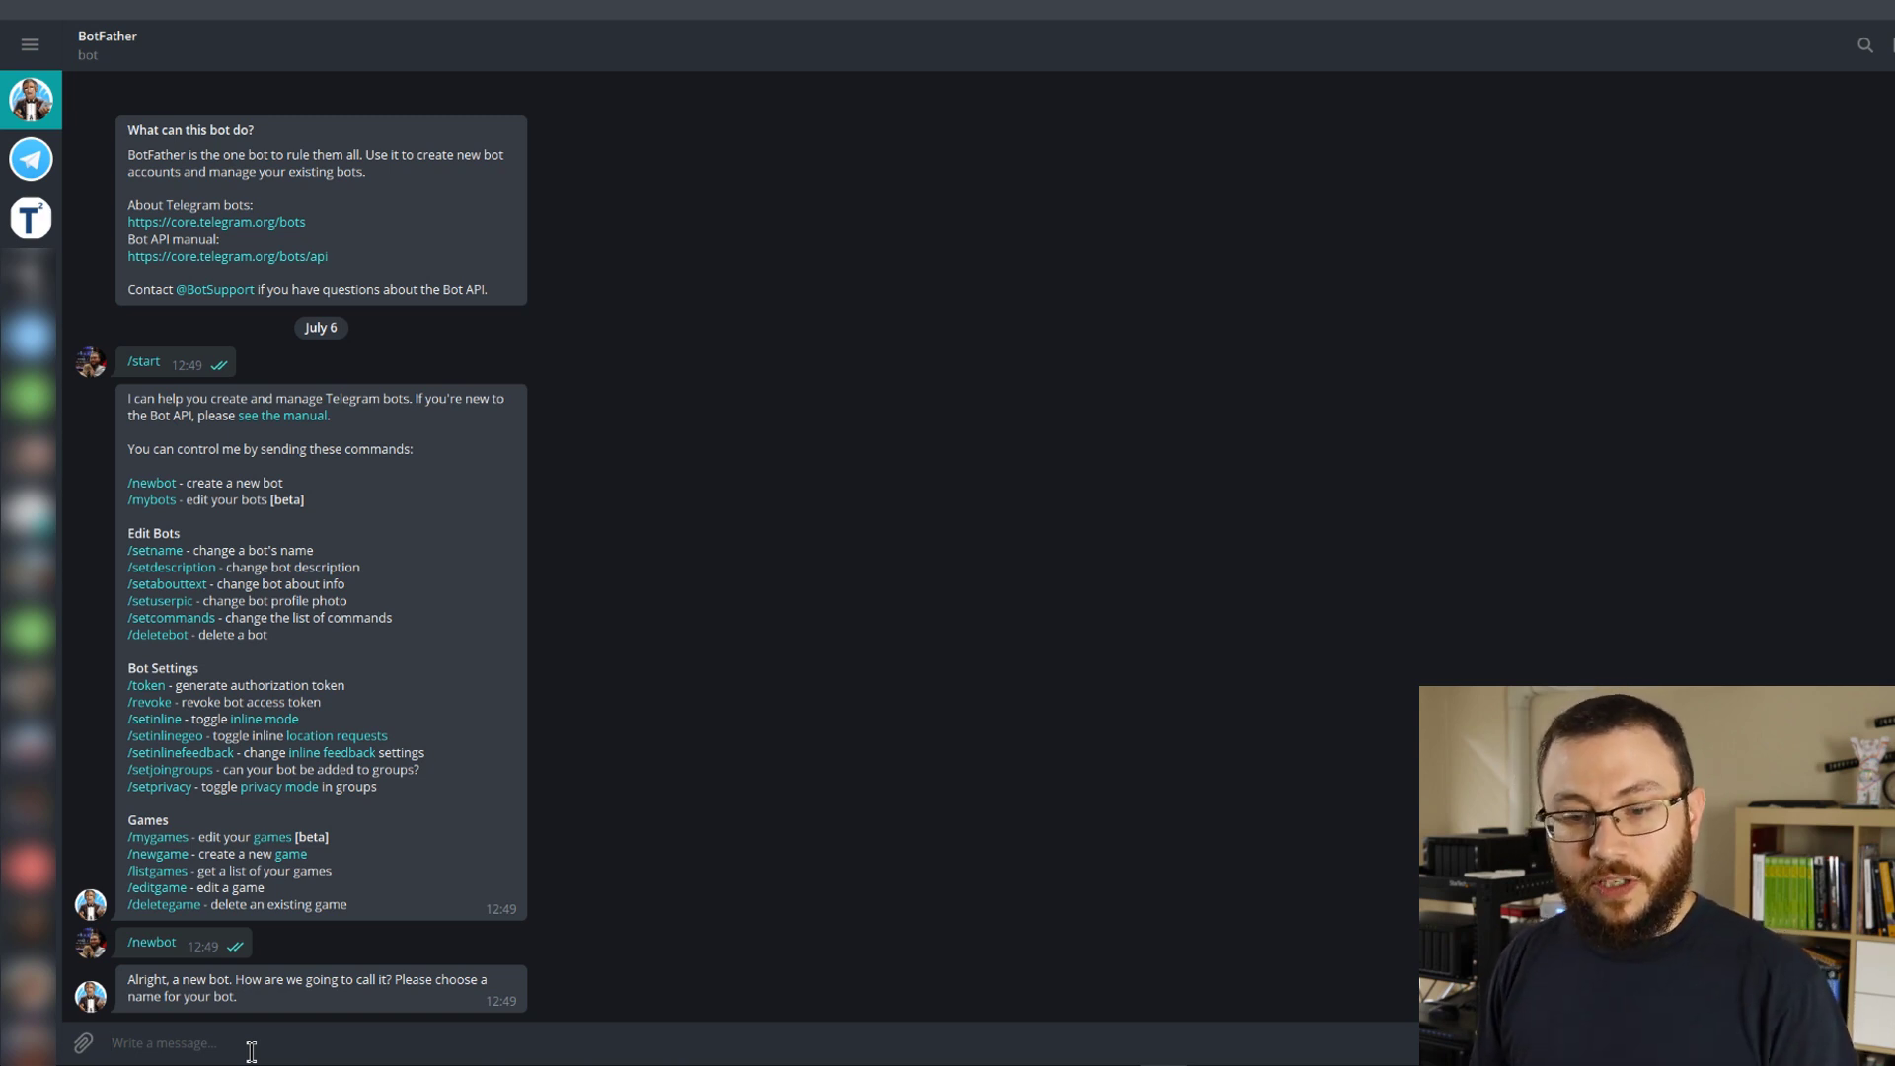
text(te)
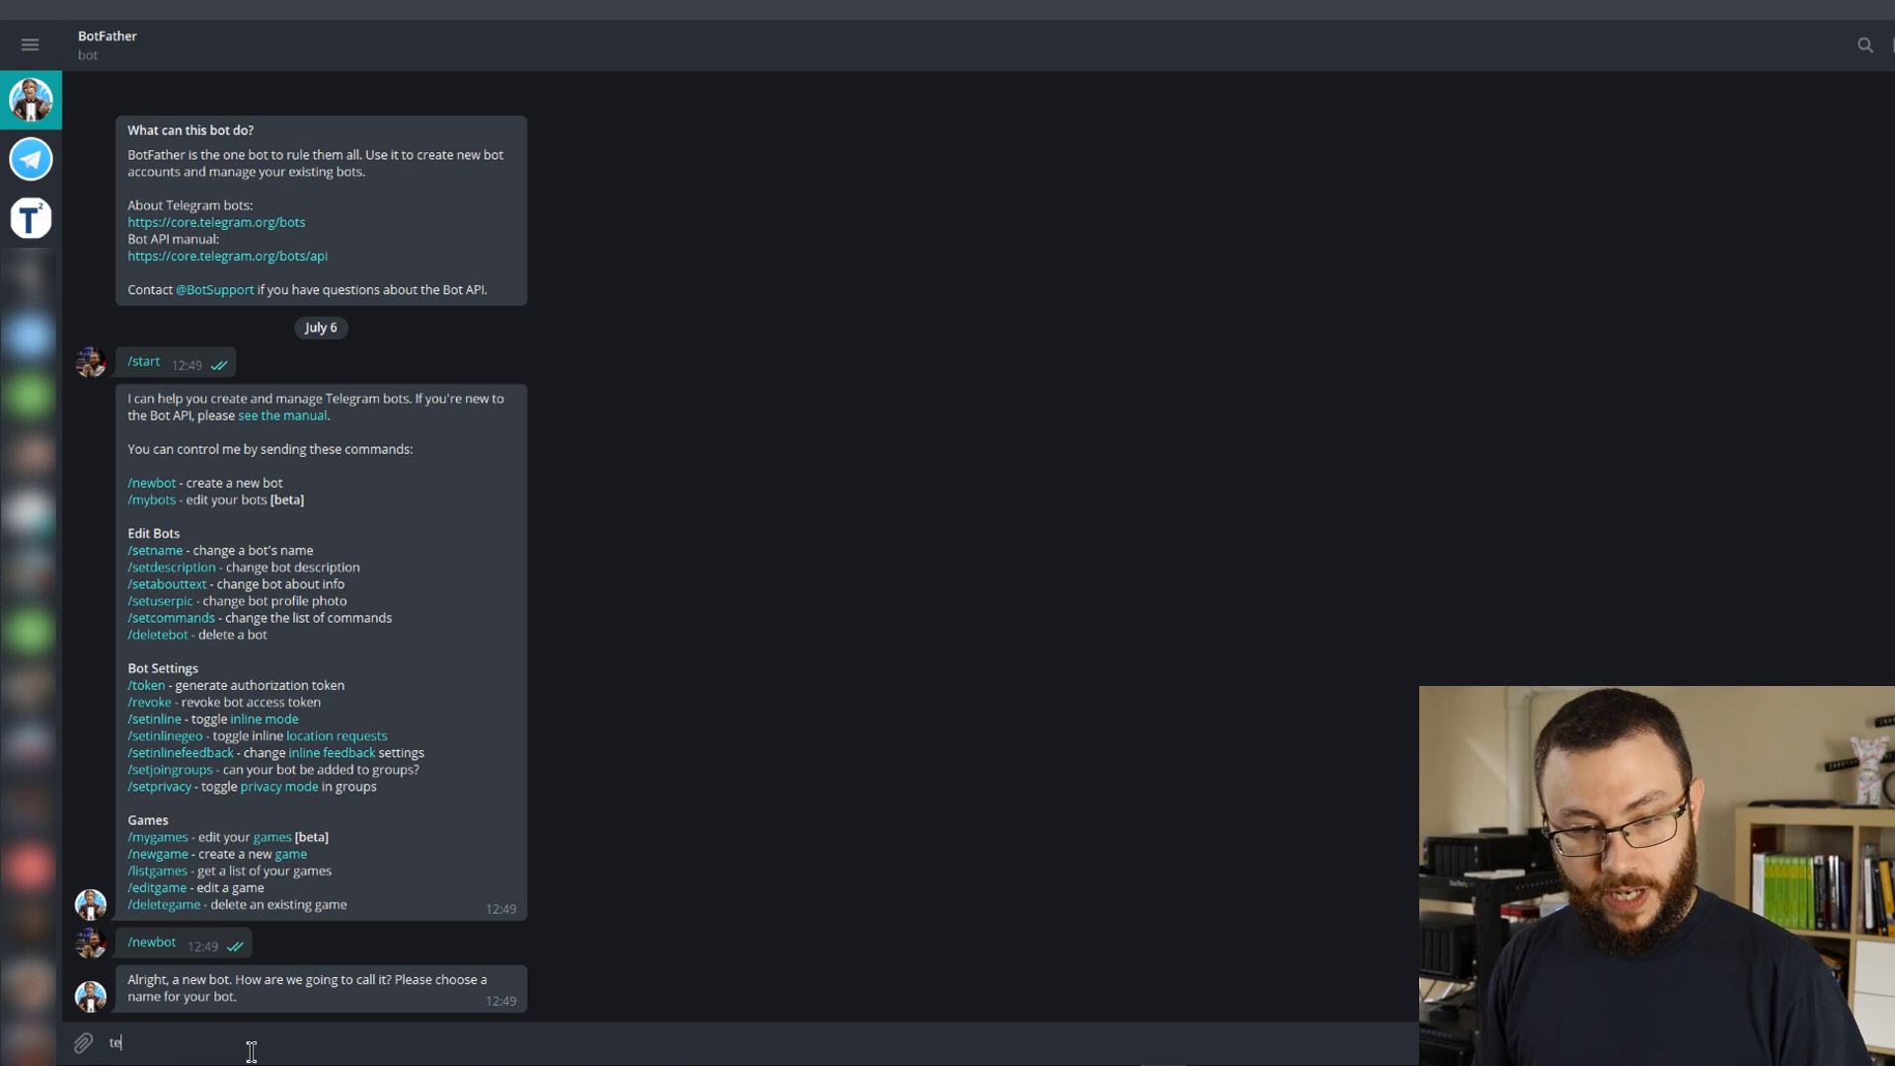
text(chthoughts)
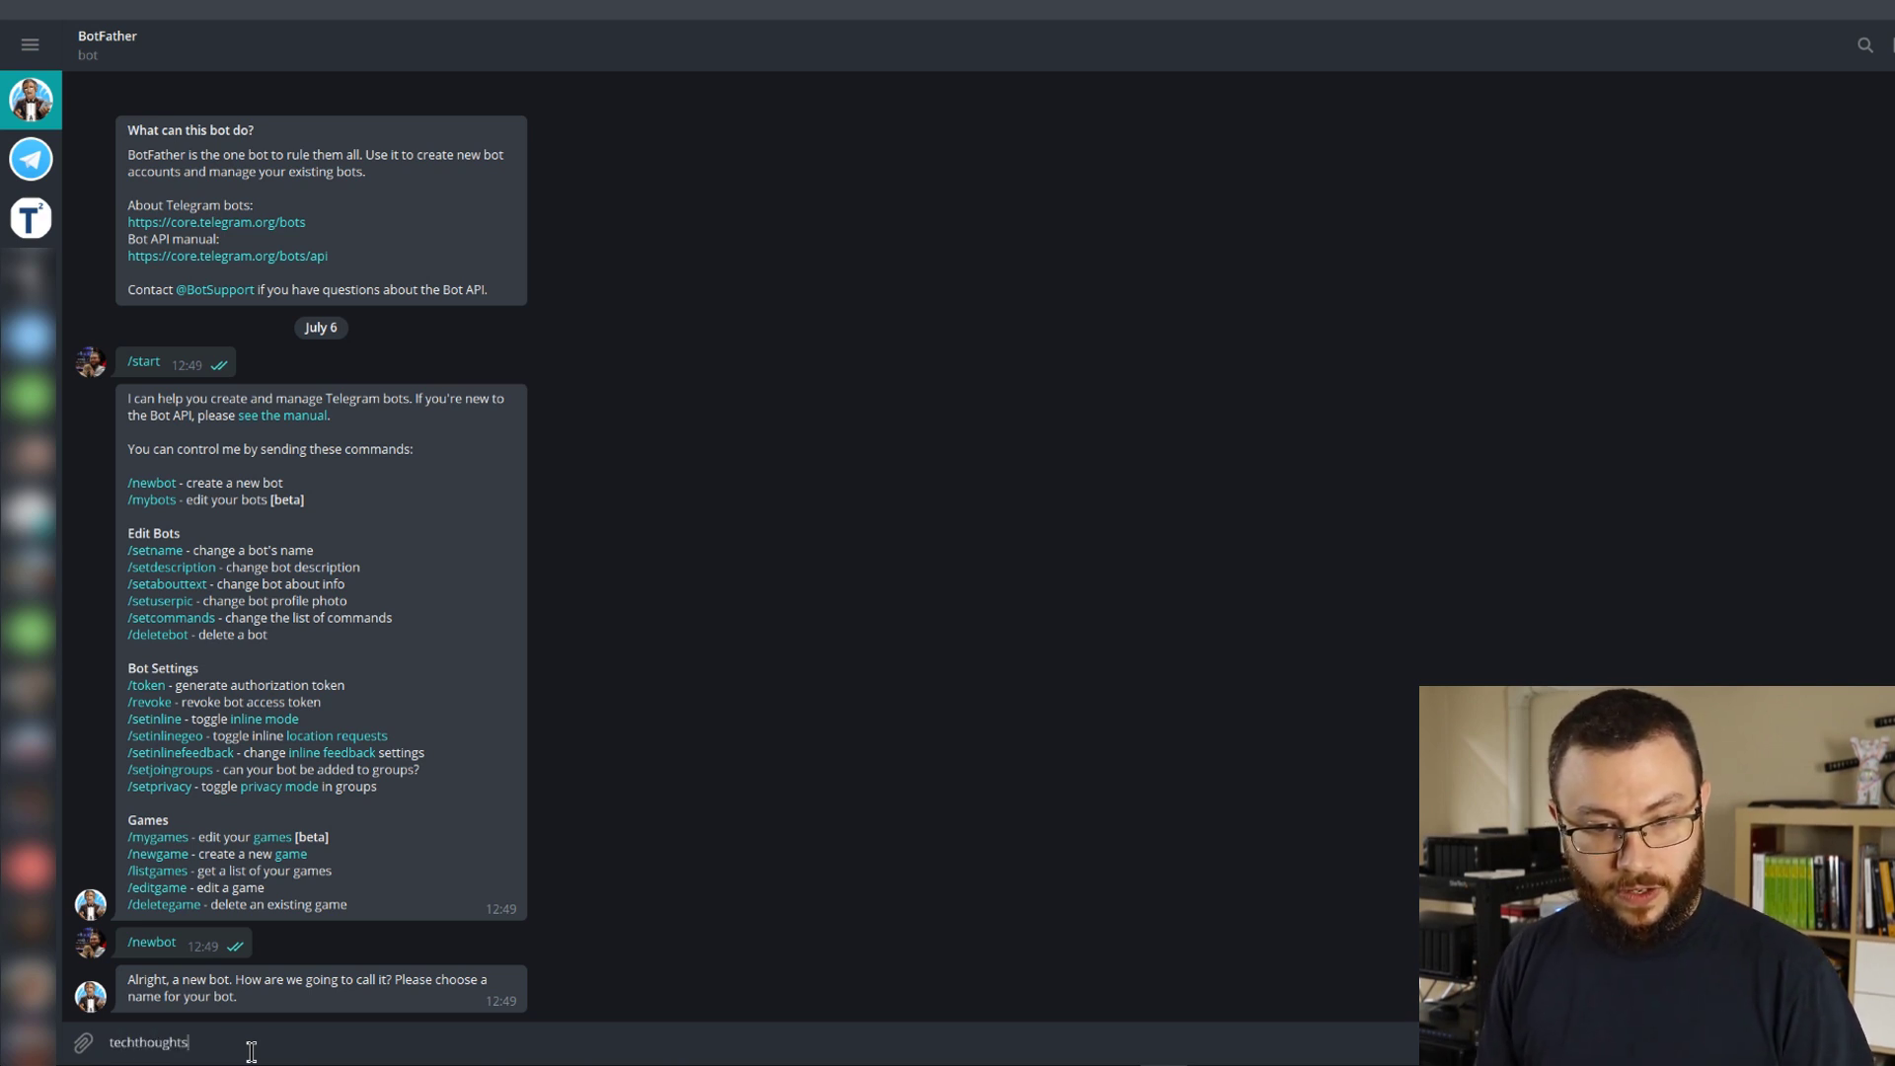
key(Return)
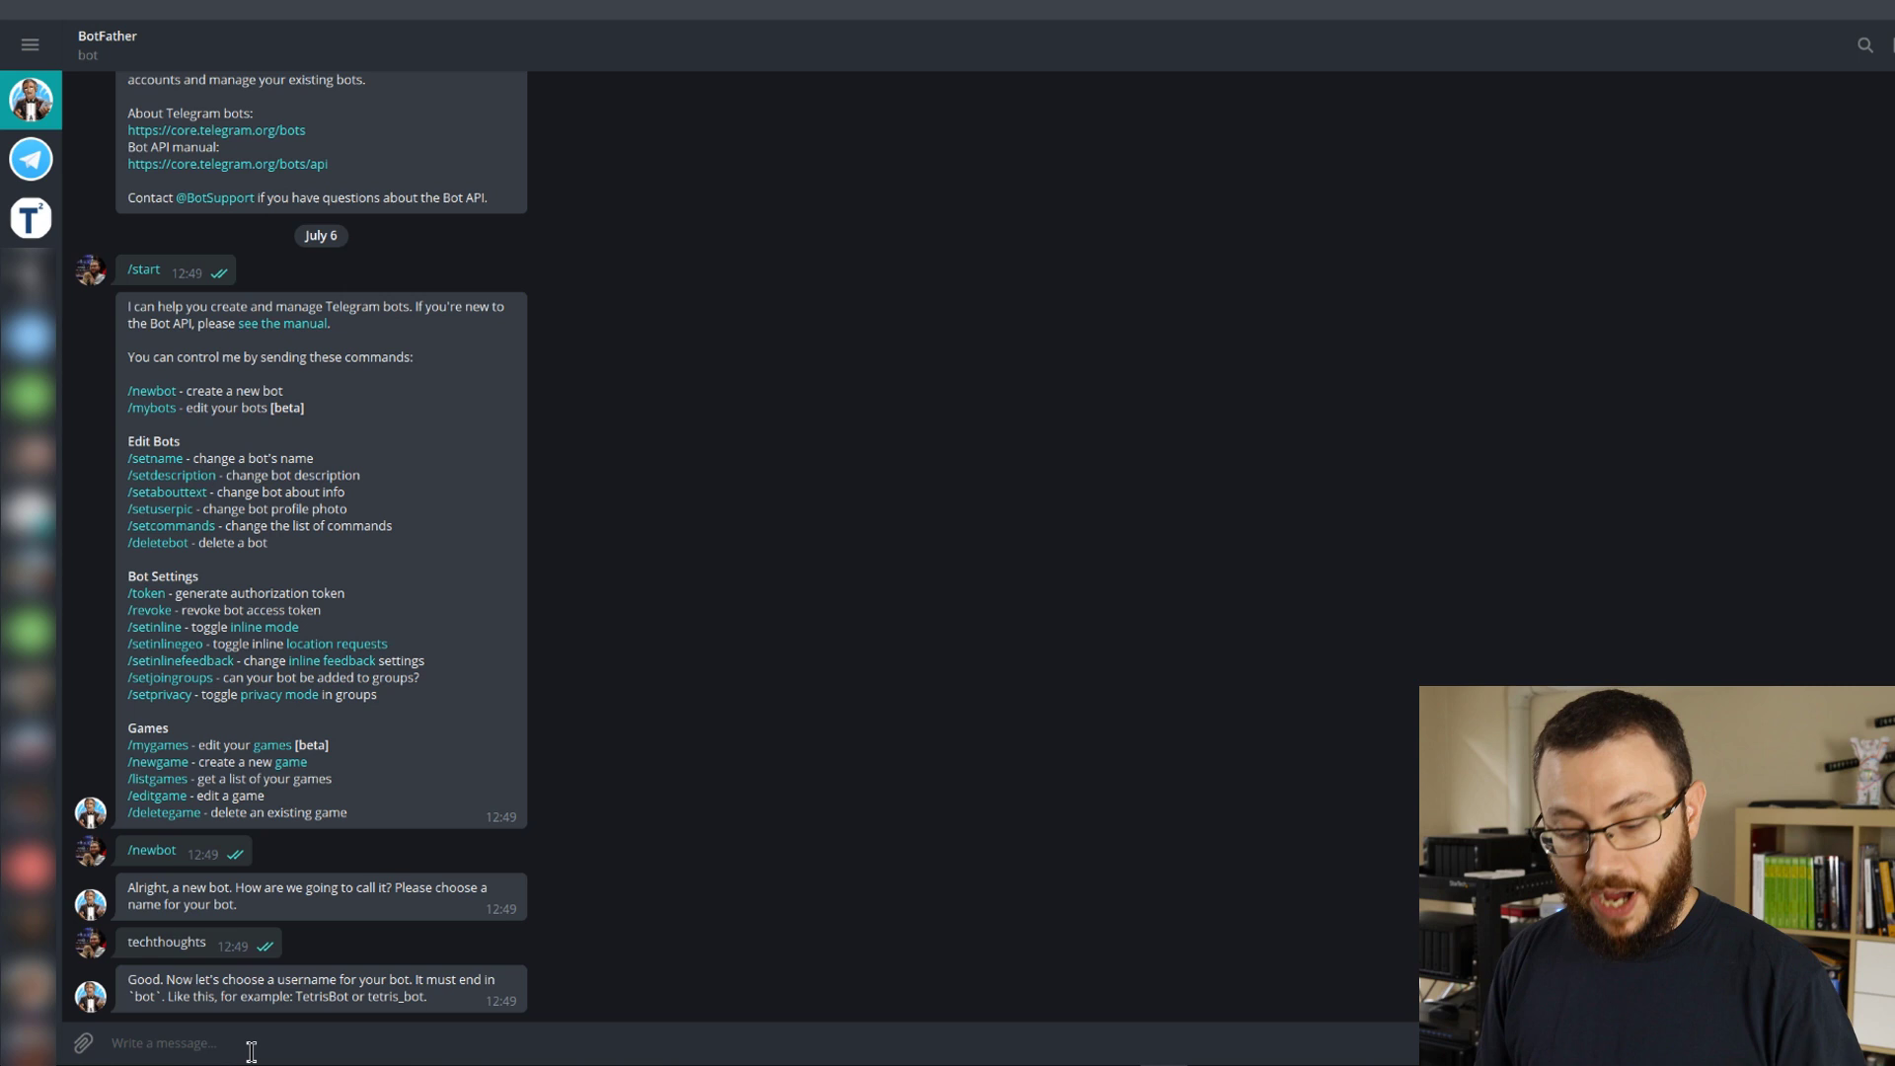
text(techtho)
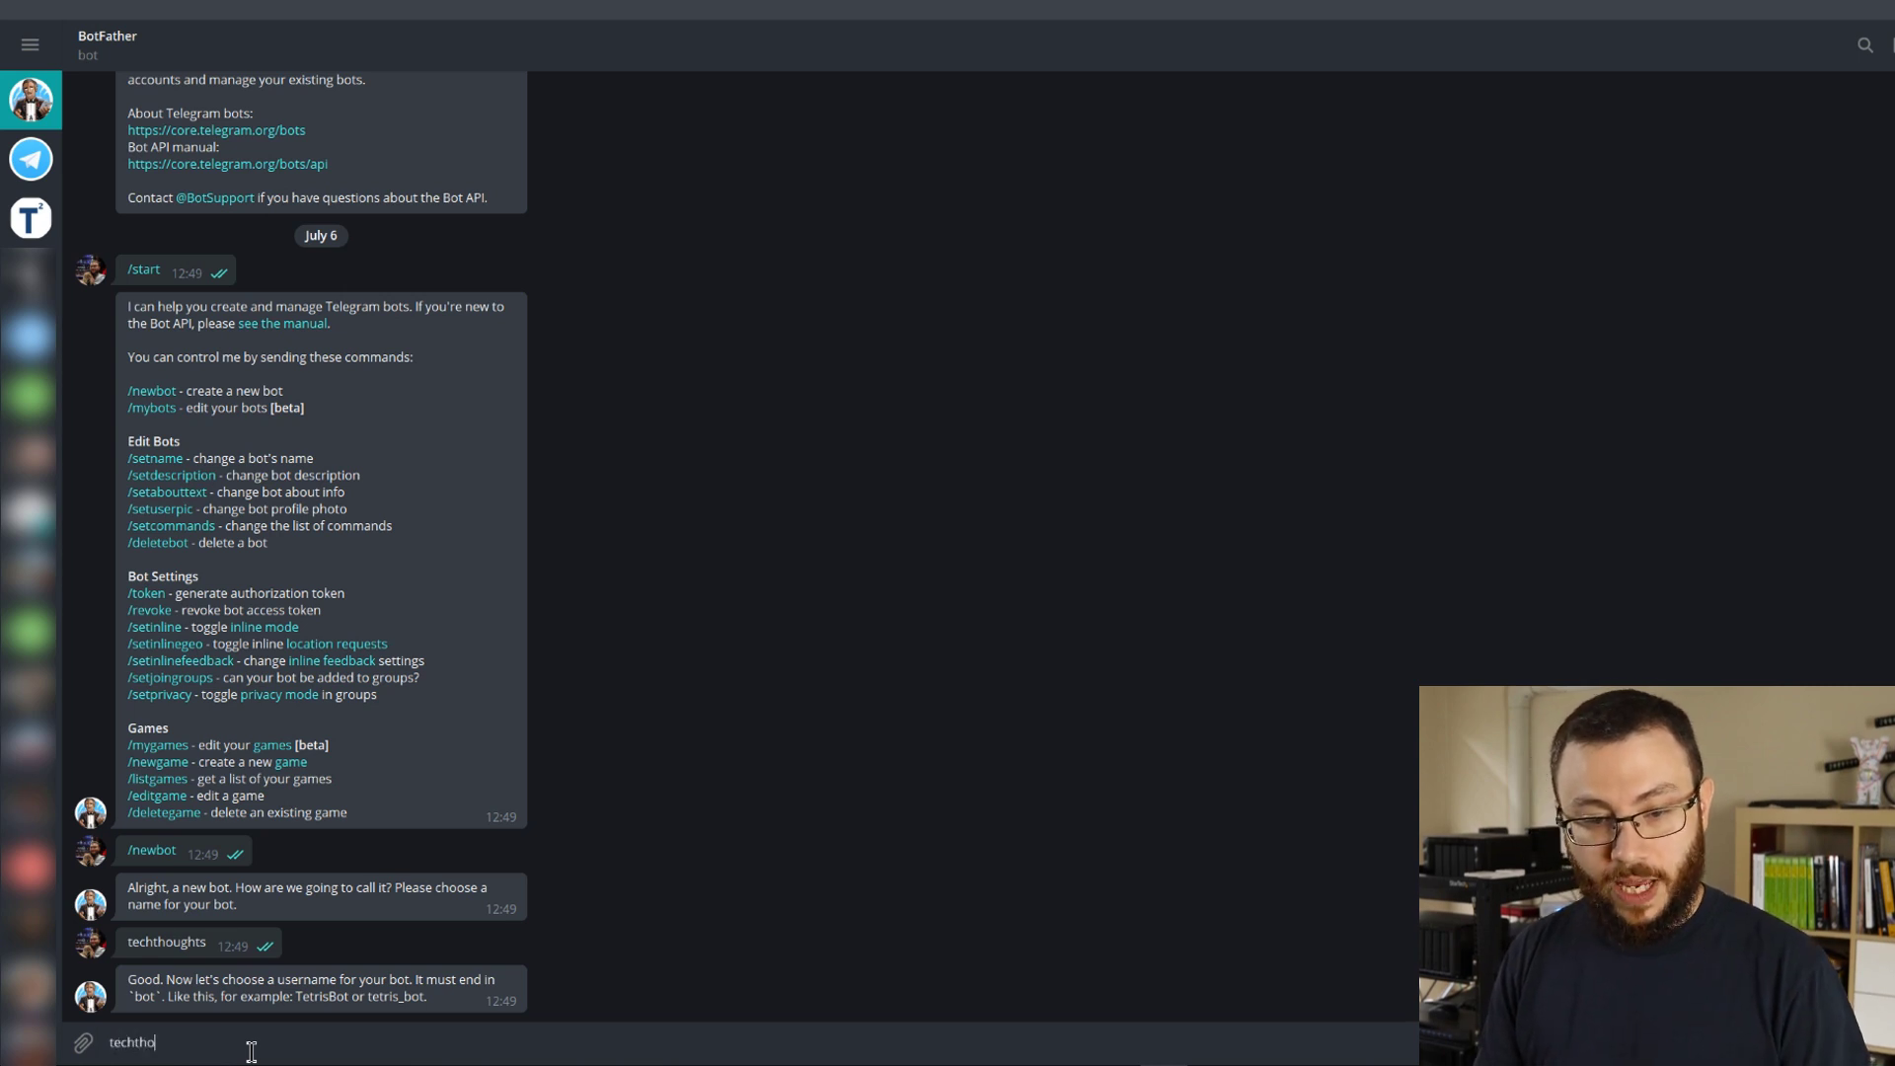
text(ughts_)
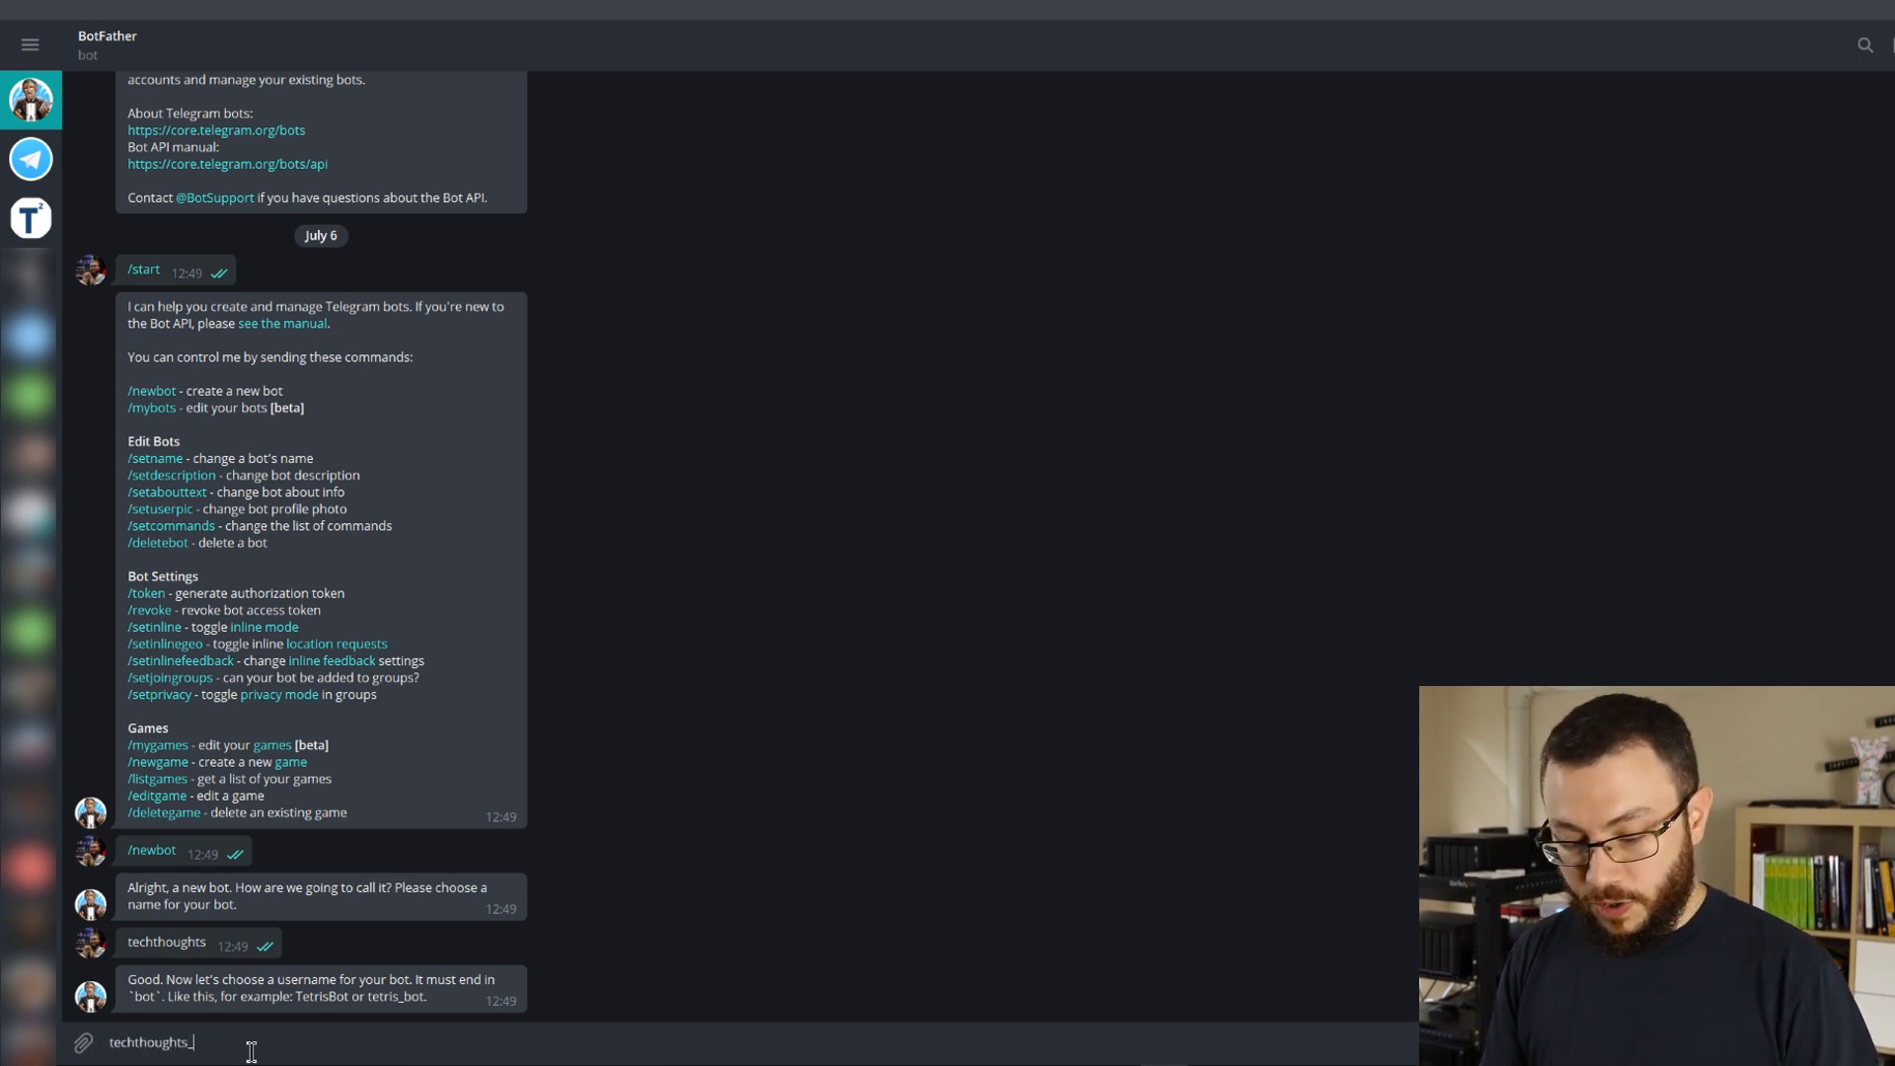
text(bot)
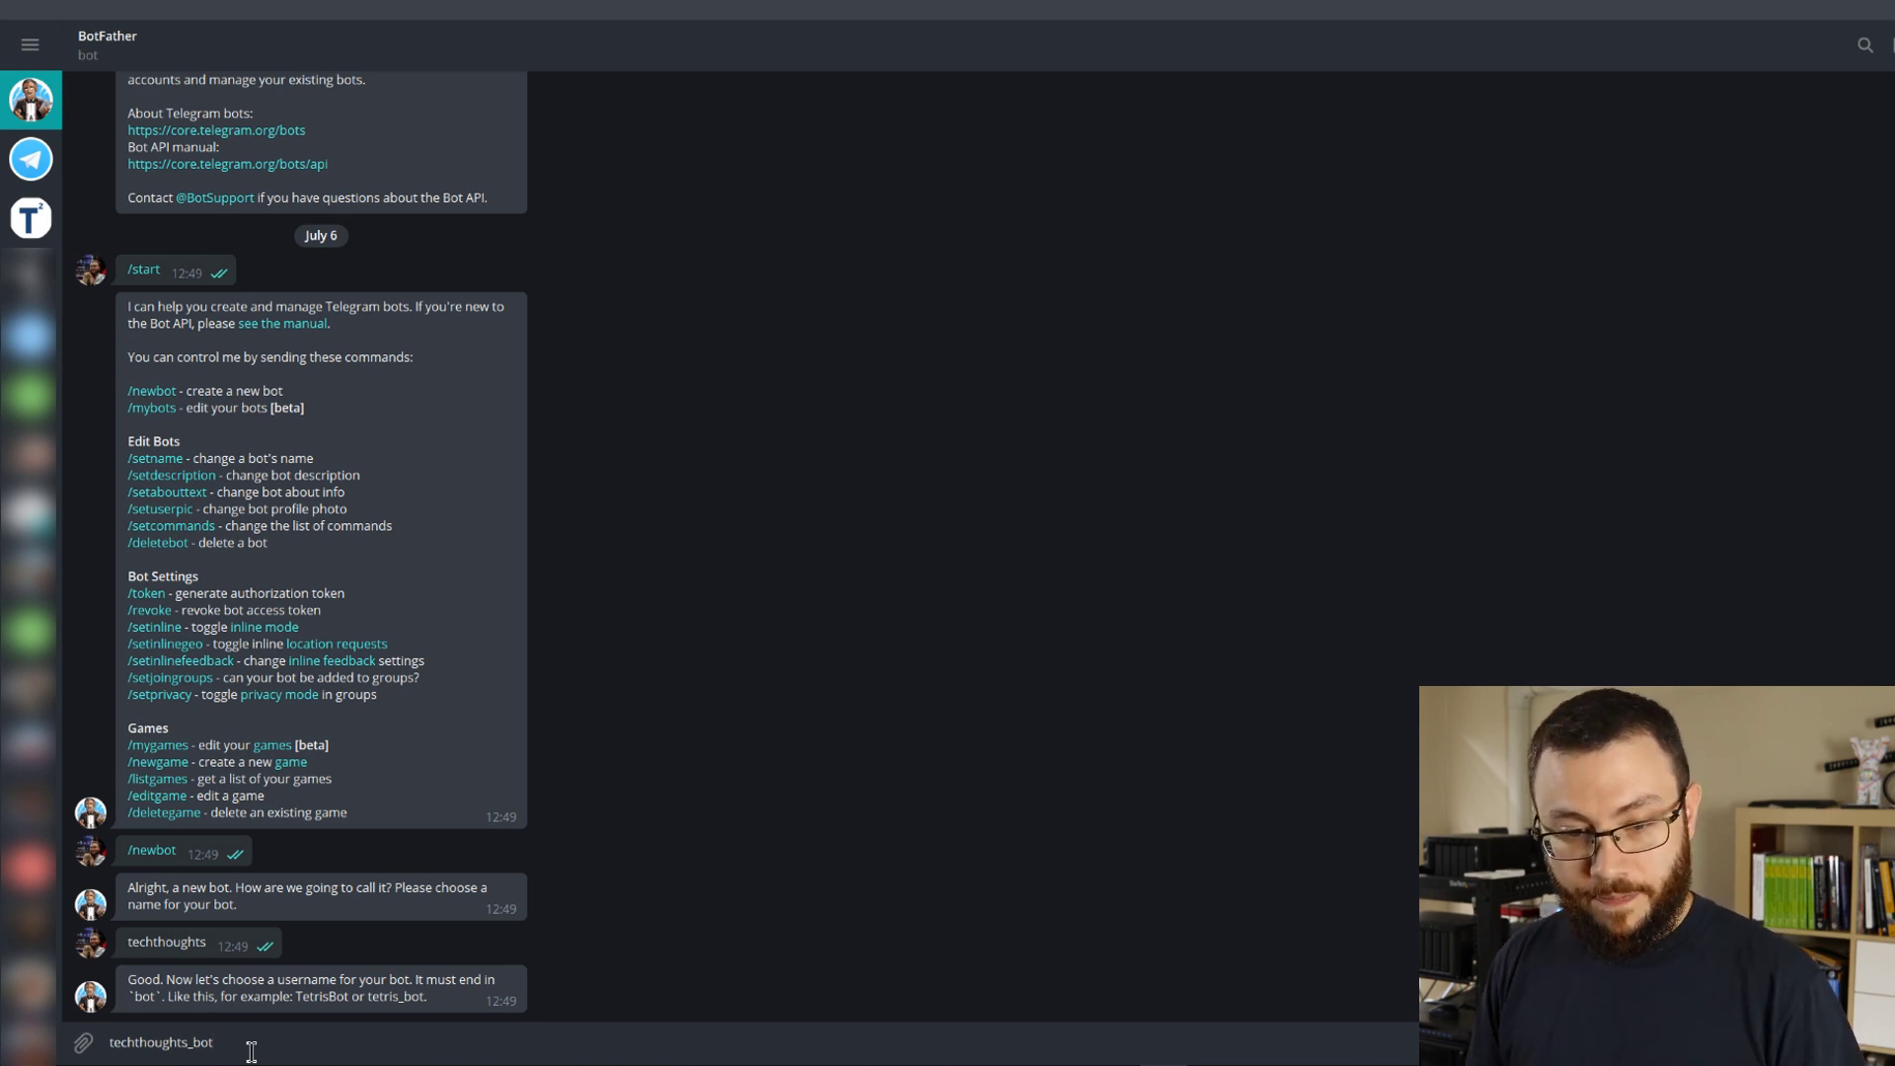
key(Return)
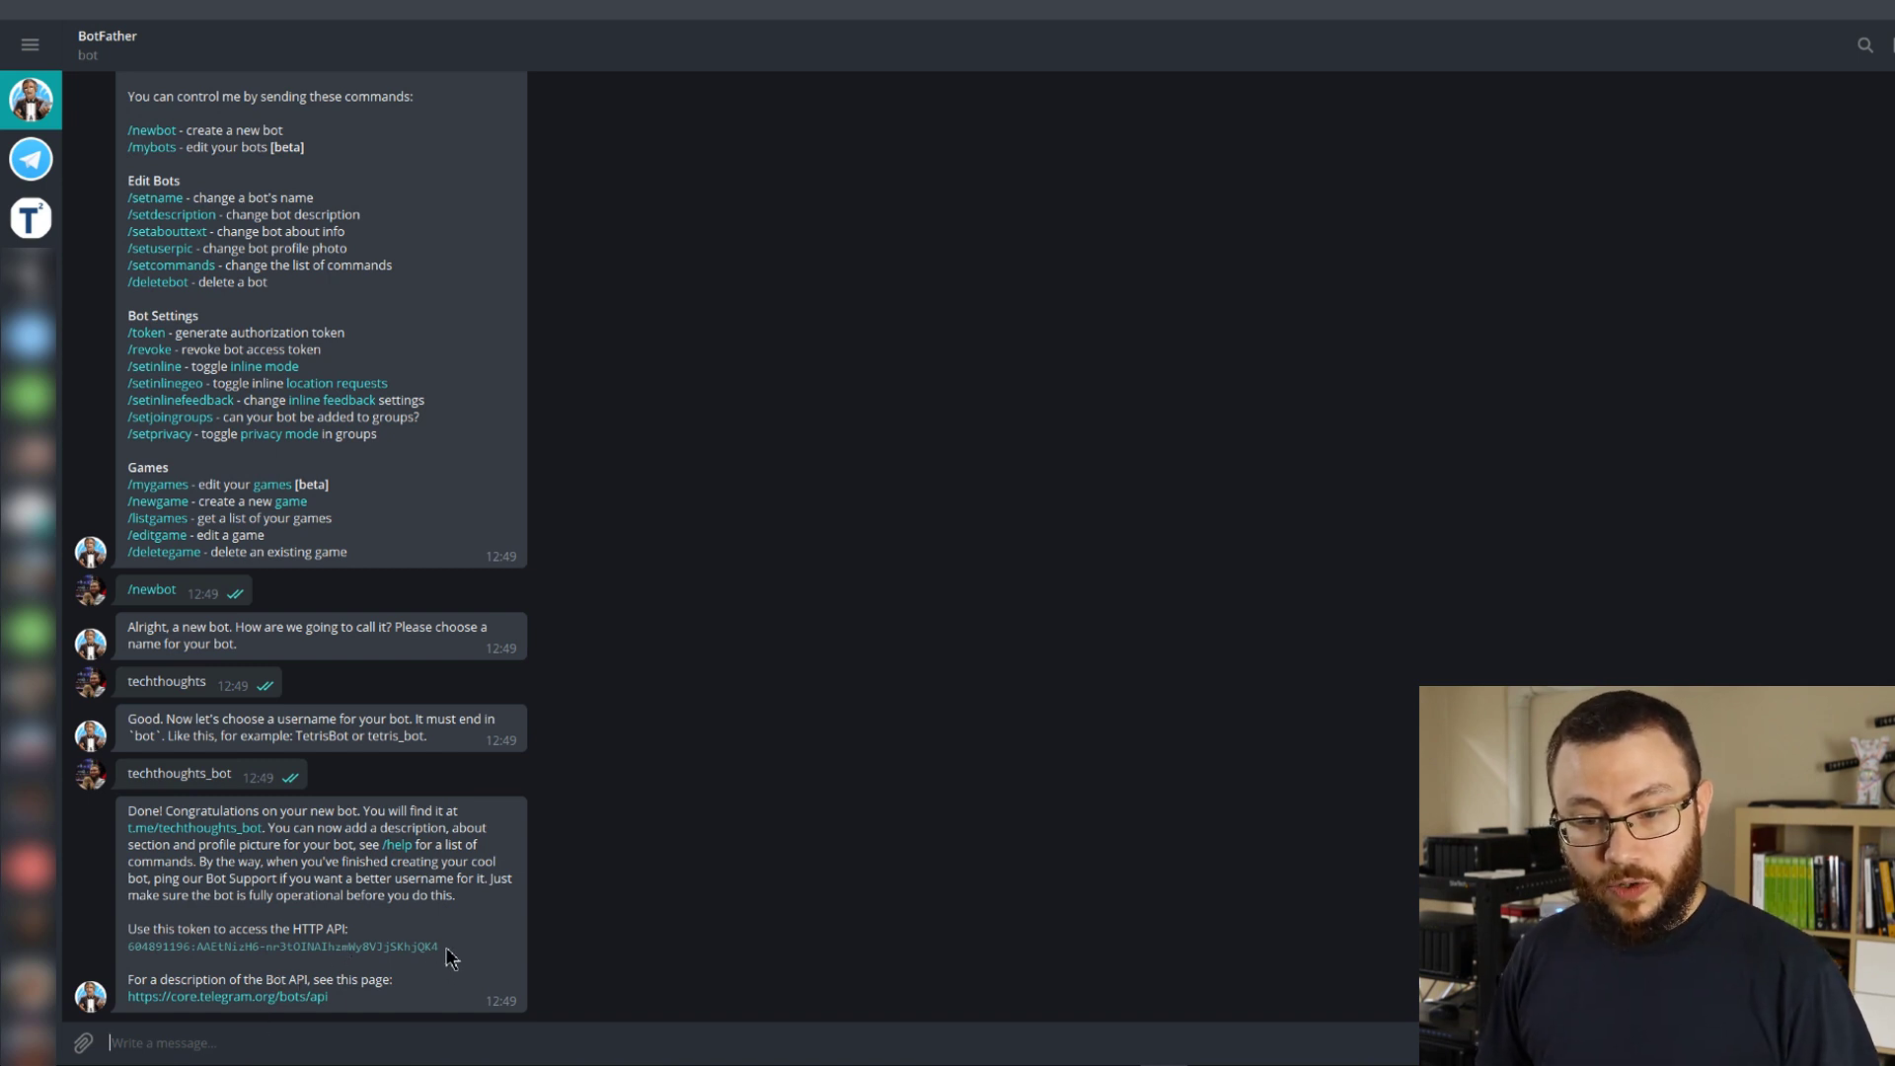
- Copy the new bot's API token and switch to the TechThoughts Bot Testing group chat
drag(440, 947, 128, 953)
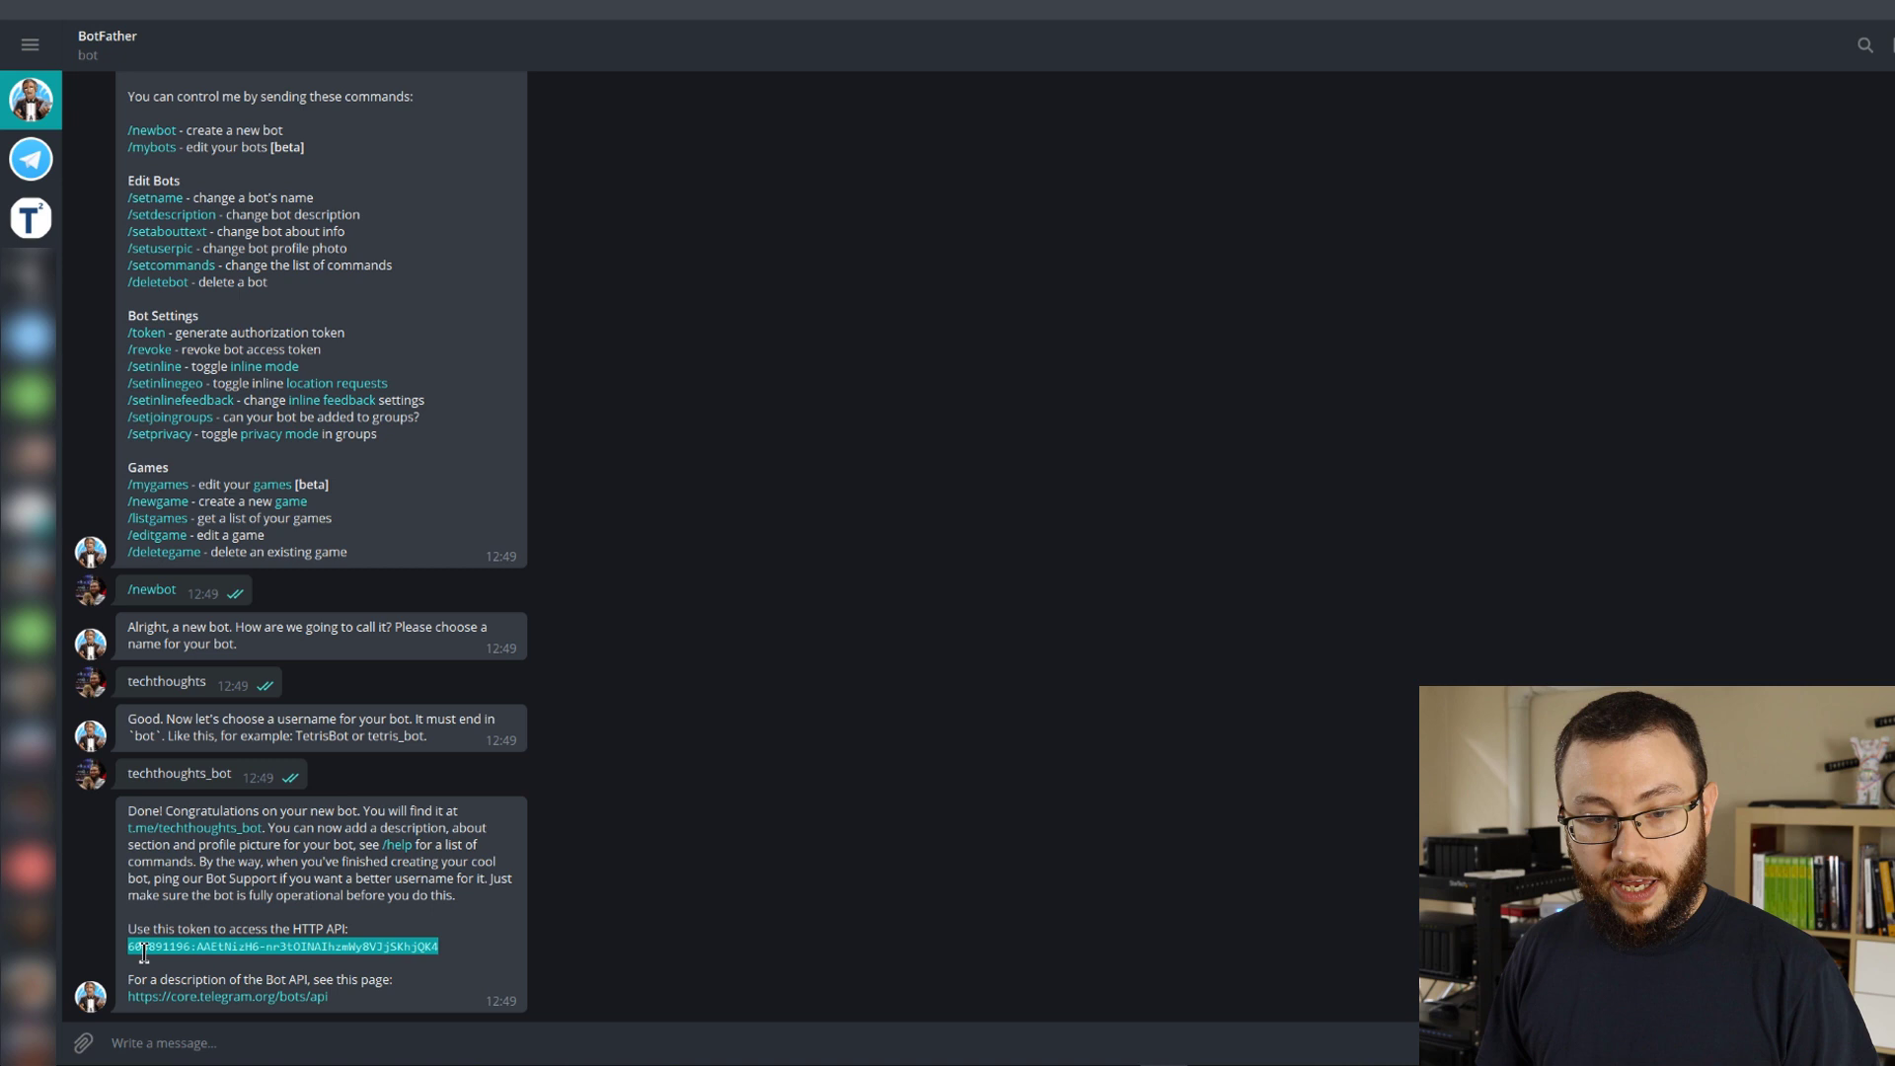
right_click(145, 949)
click(211, 776)
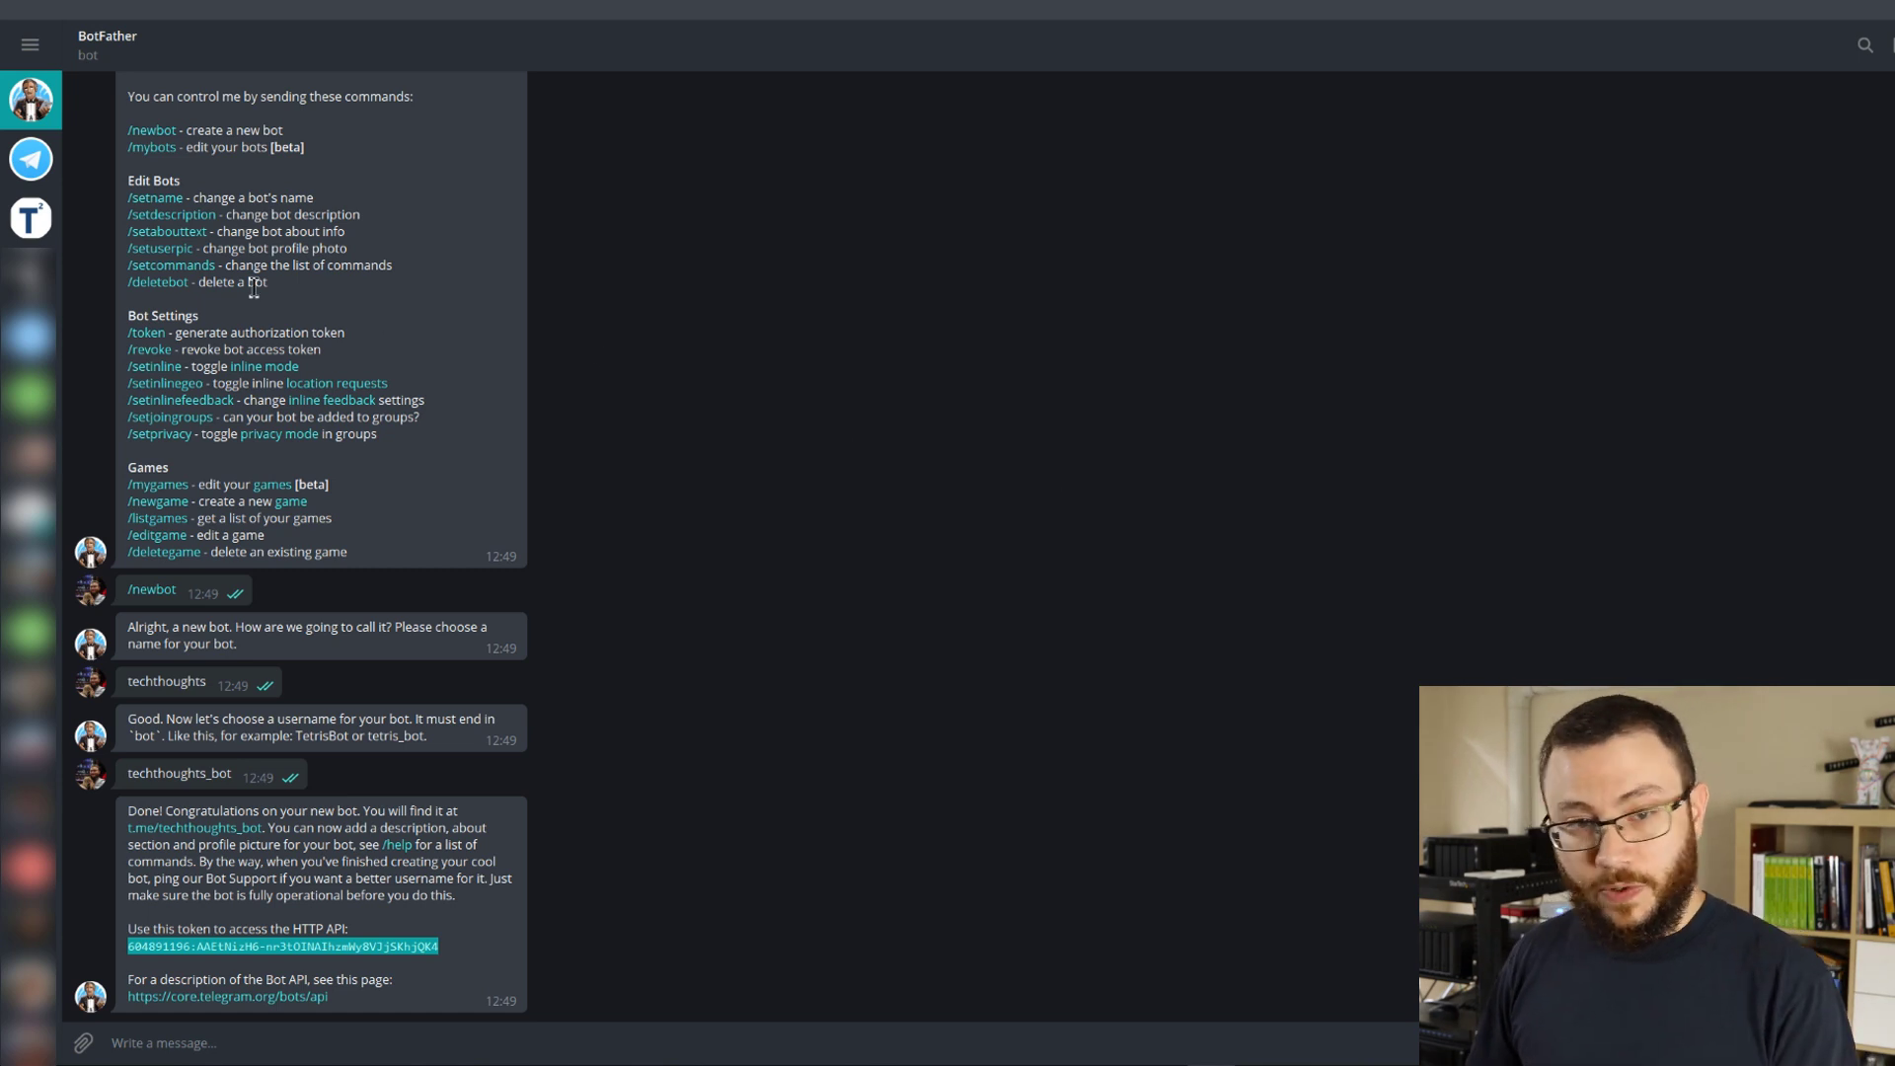
click(36, 230)
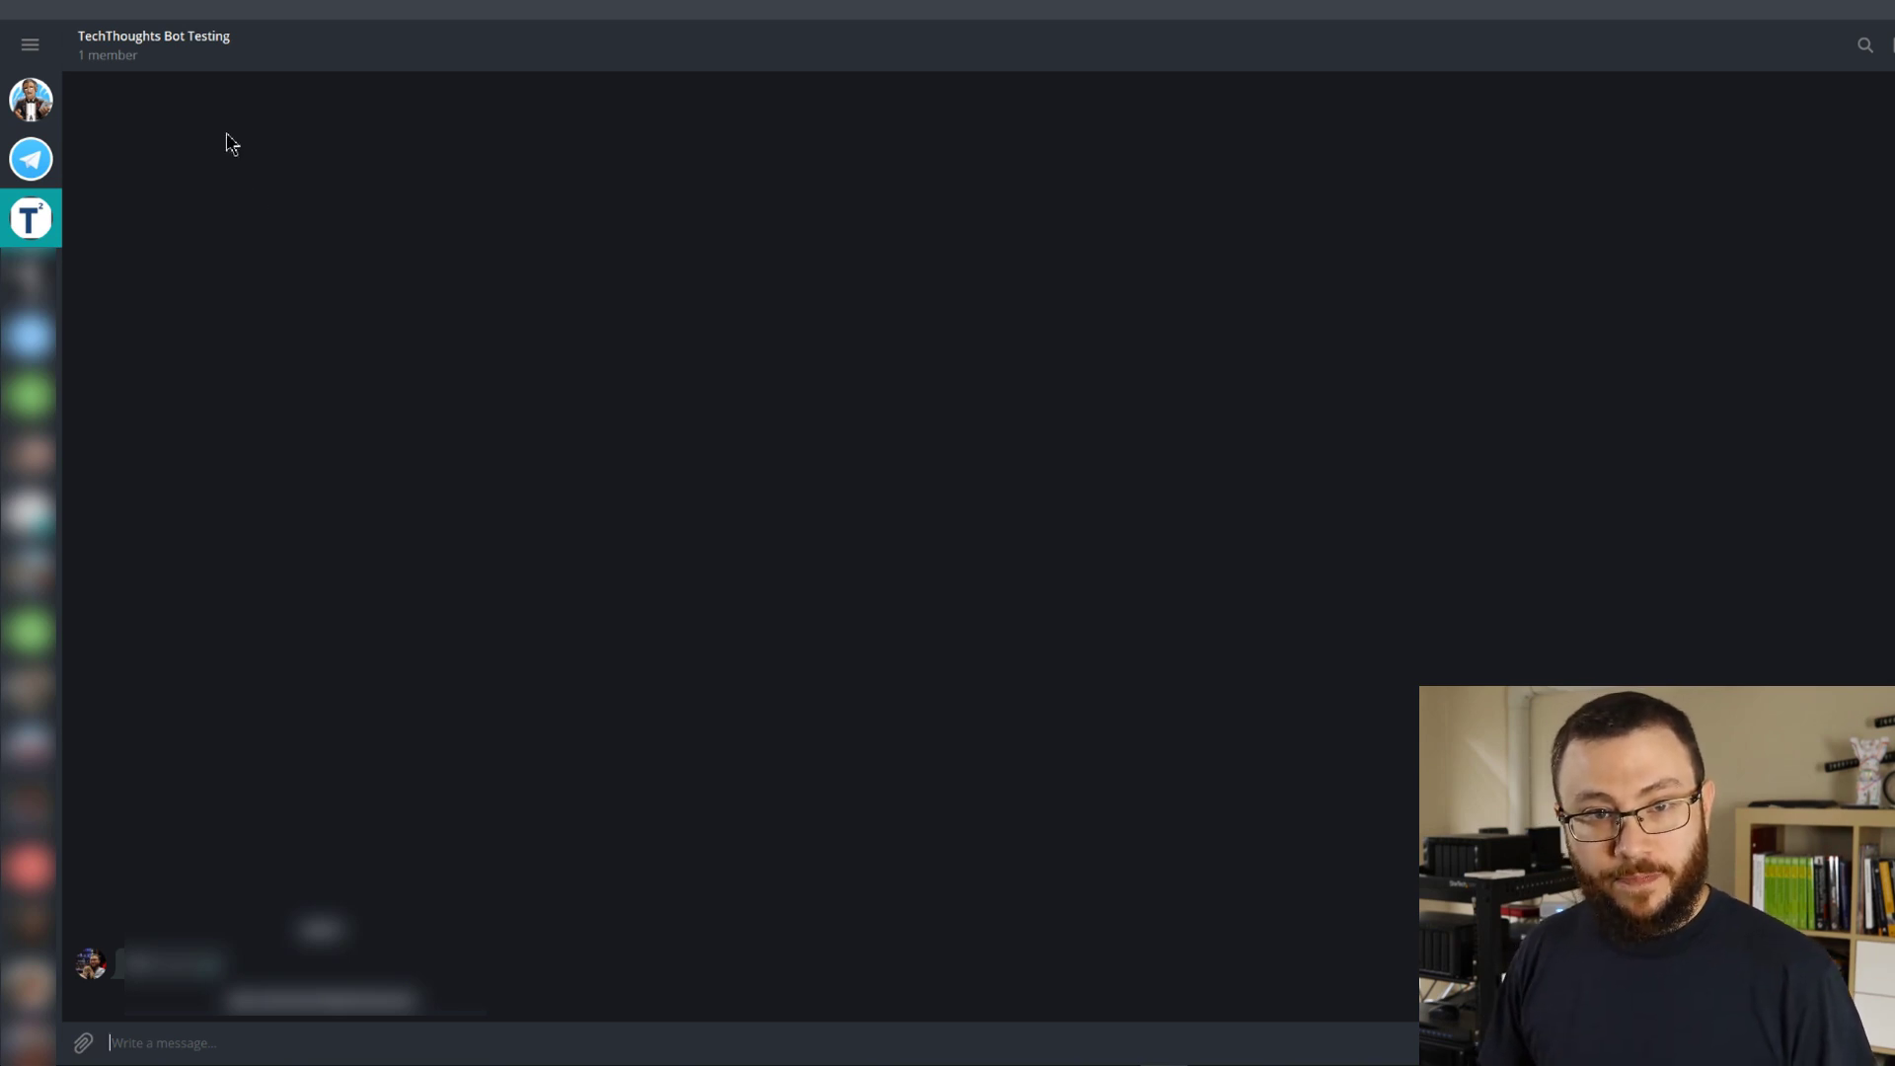
- From the group info, search 'techthoughts' and invite the techthoughts bot as a member
click(125, 49)
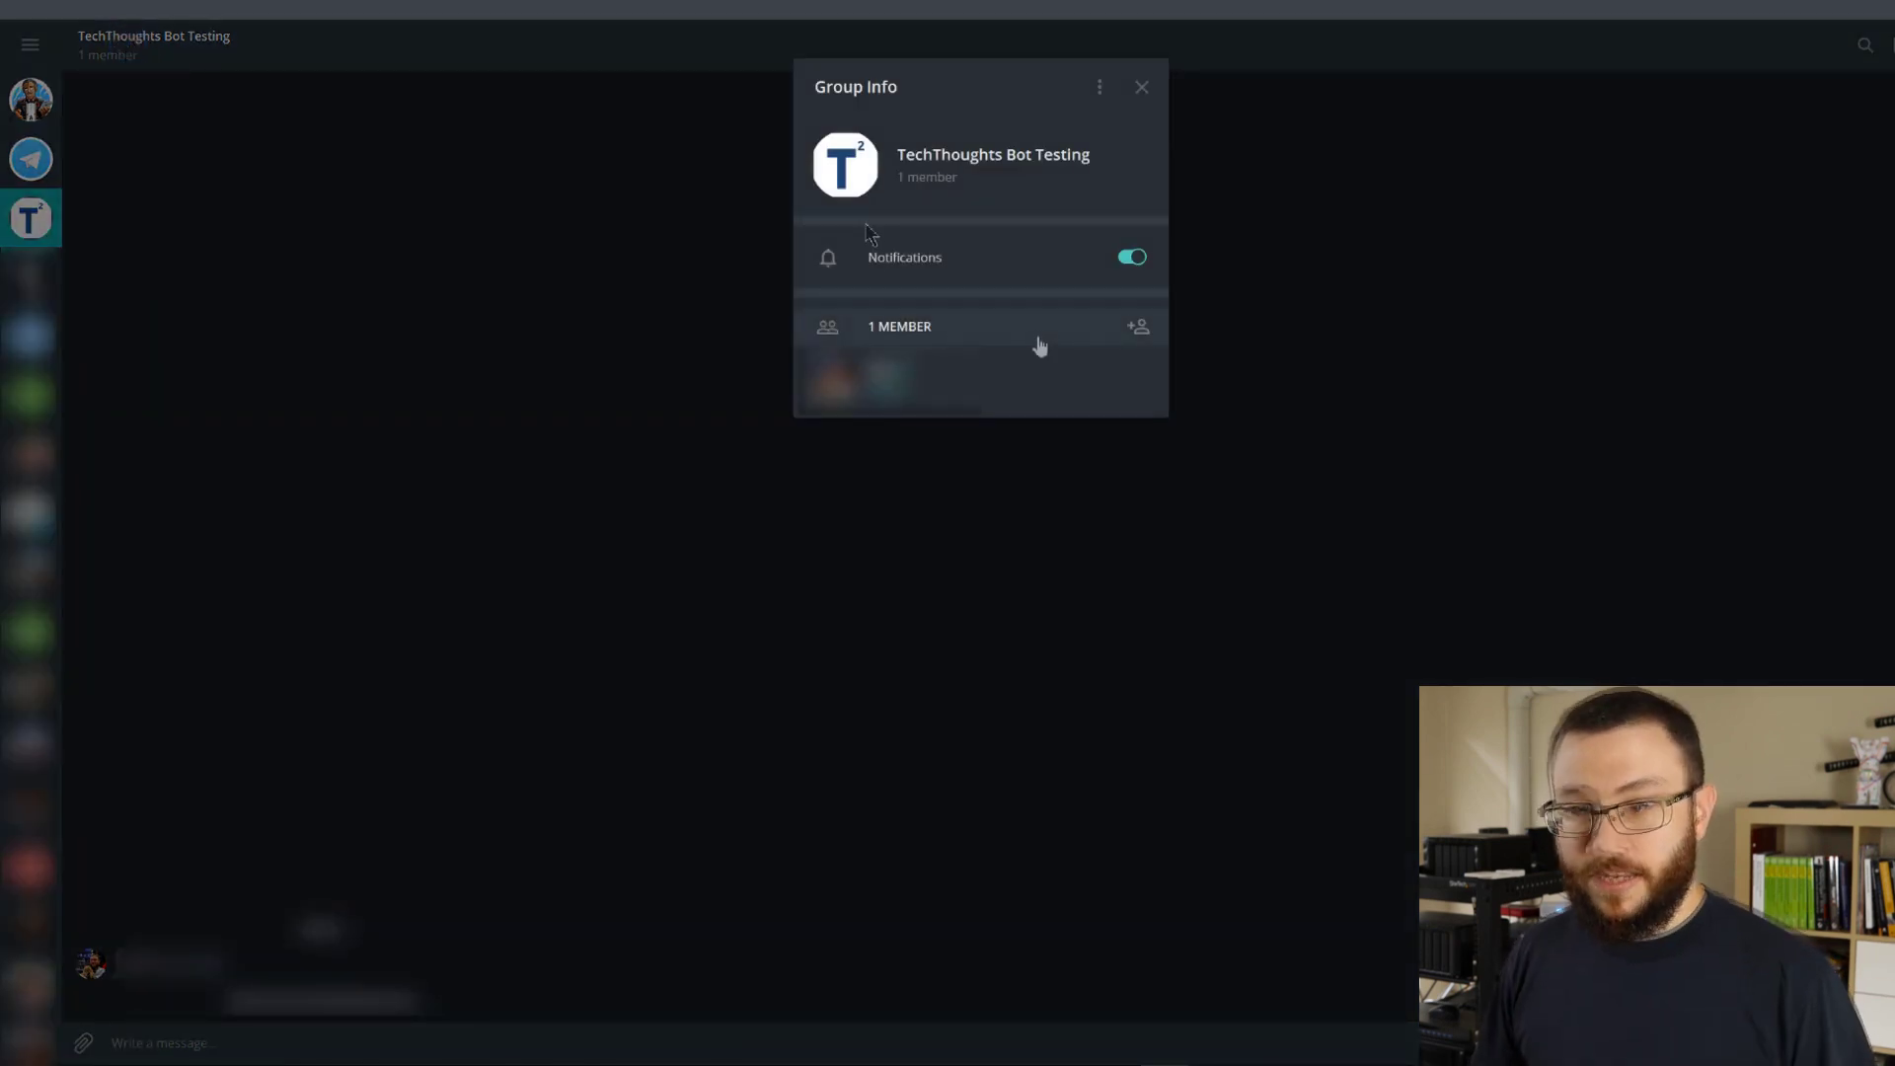
click(1139, 331)
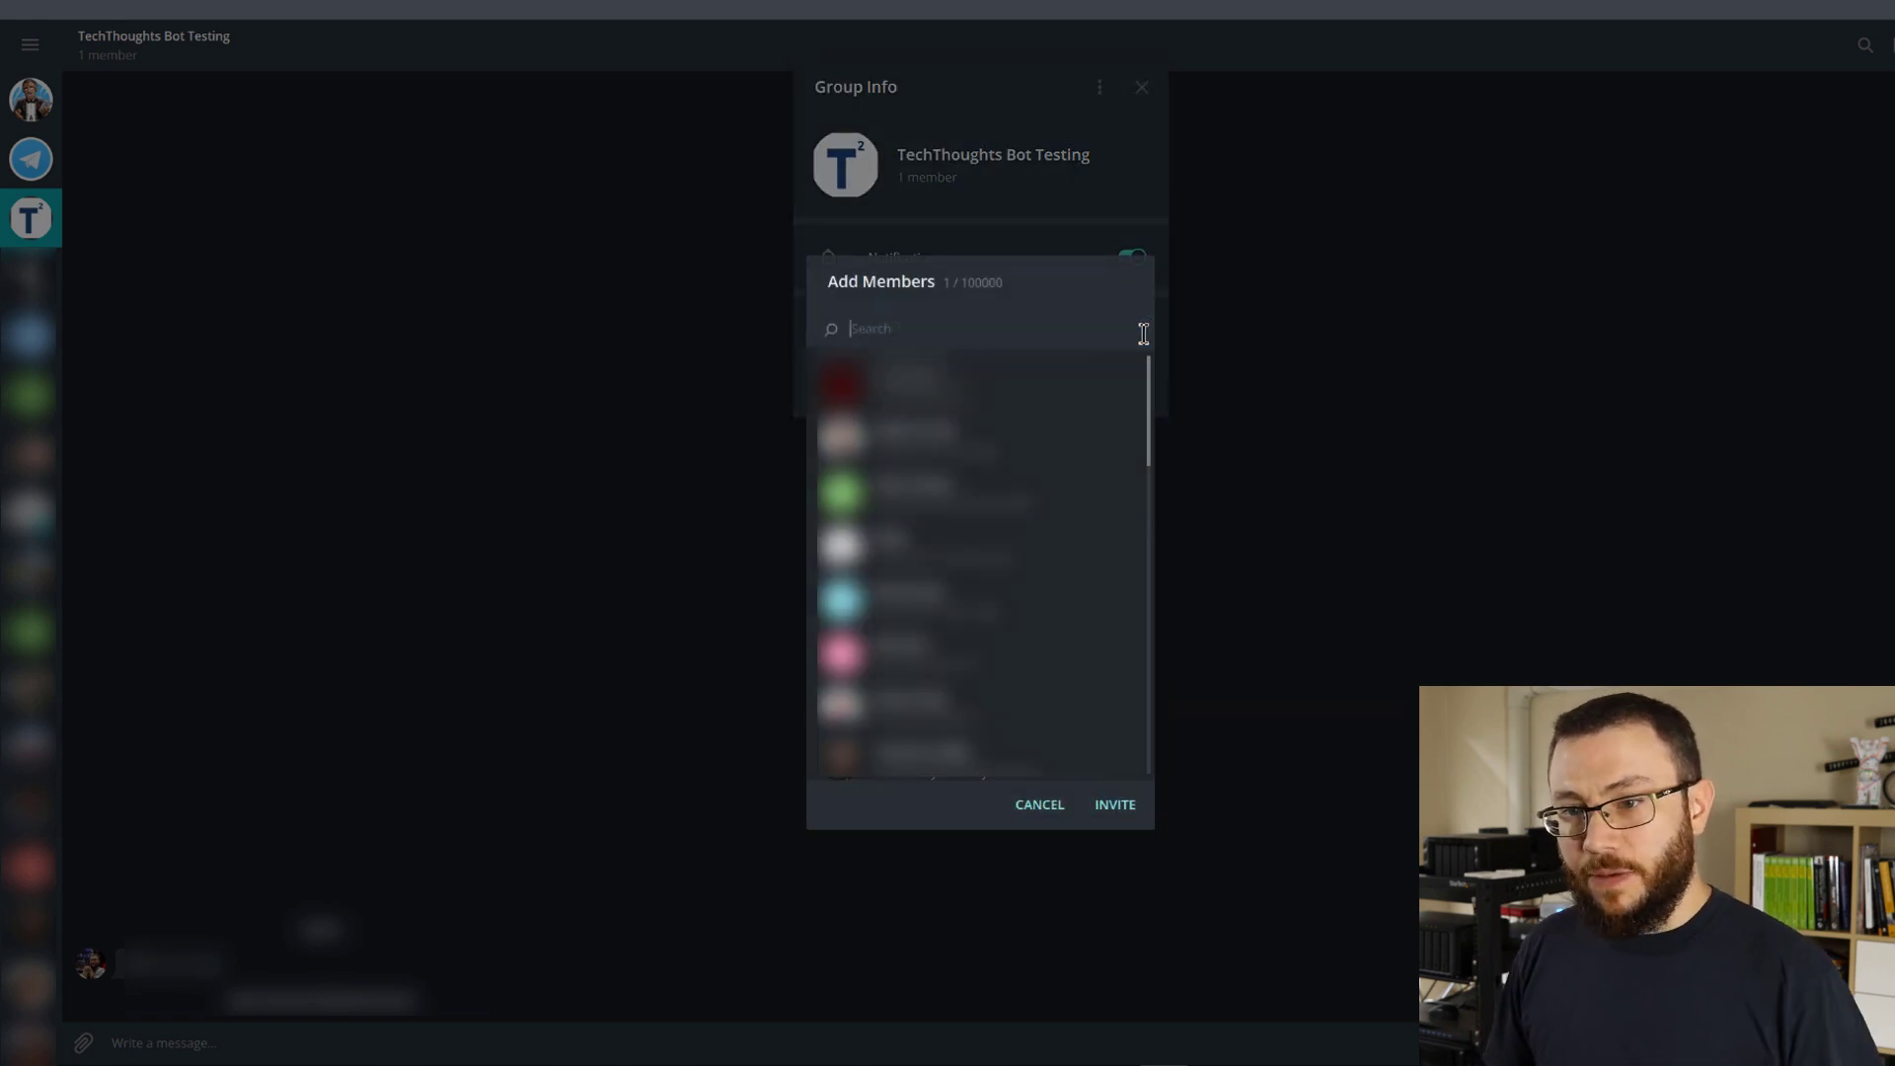
text(techthoughts)
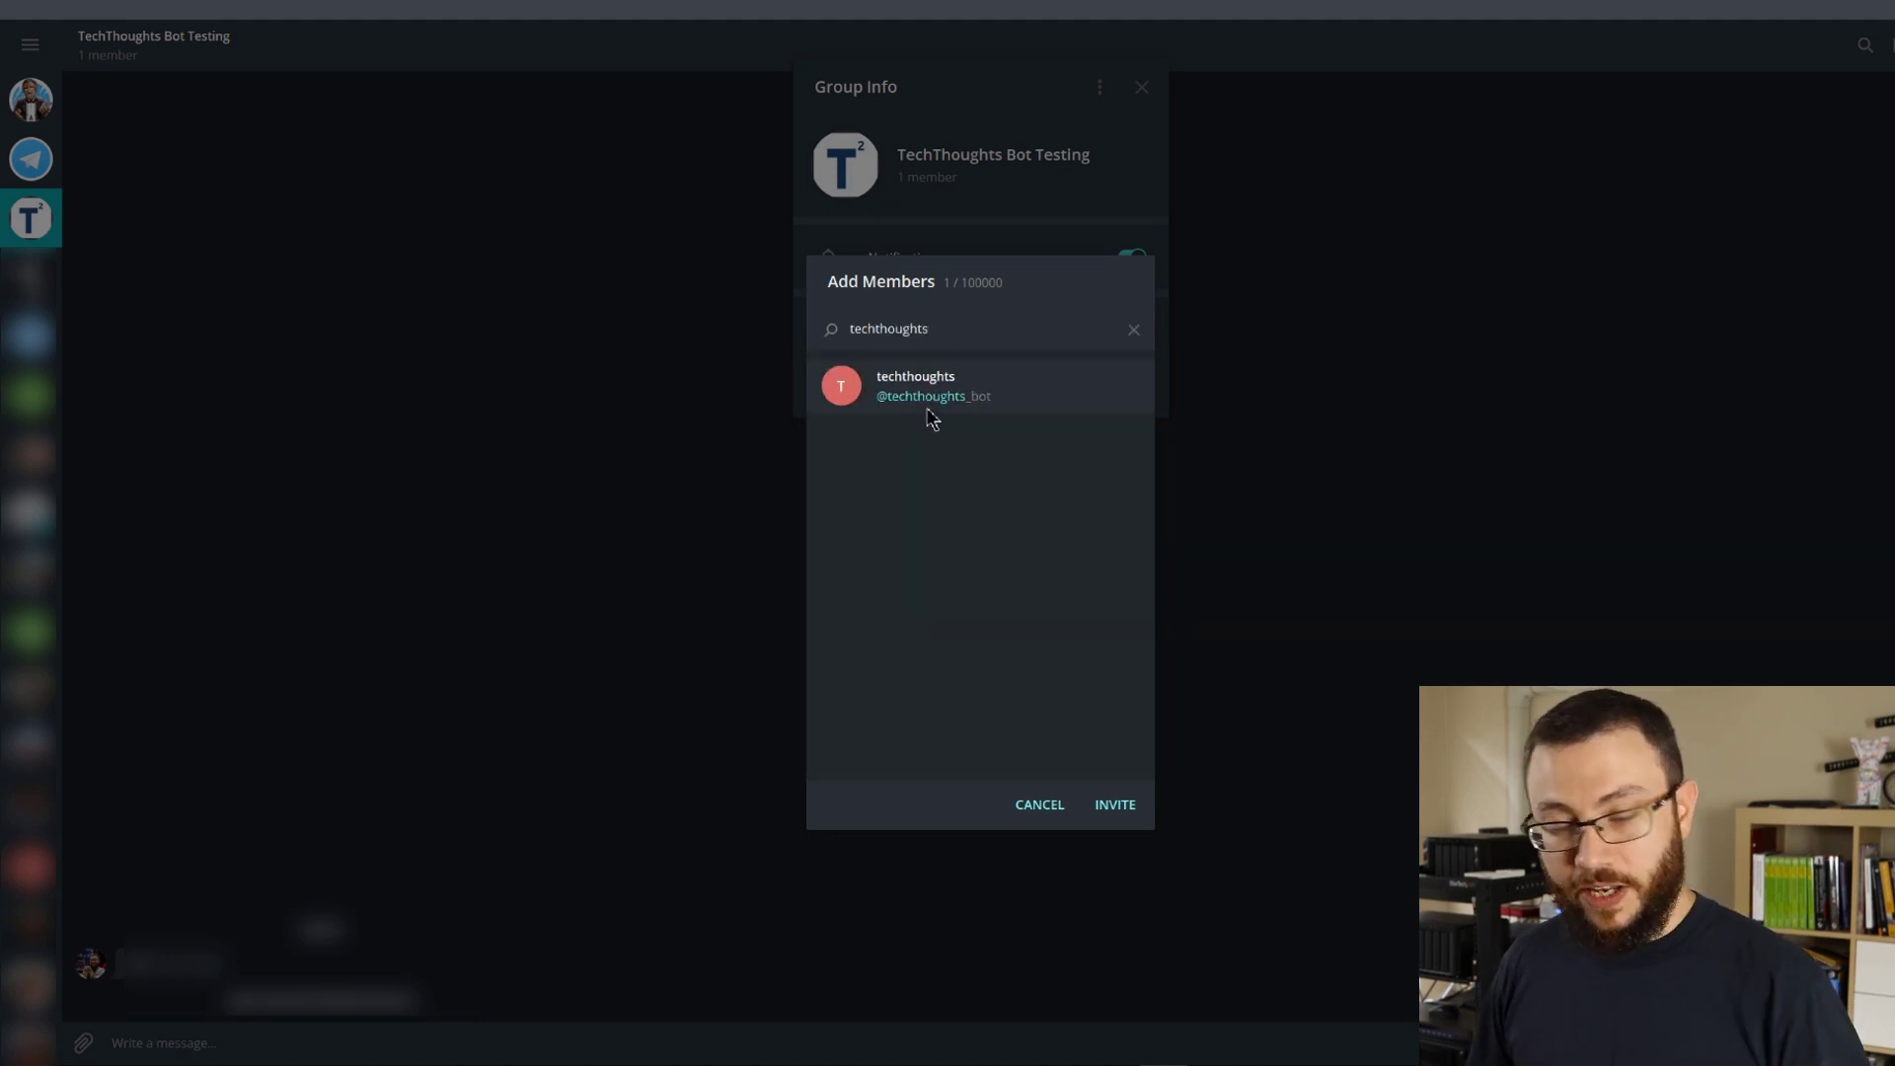
click(908, 385)
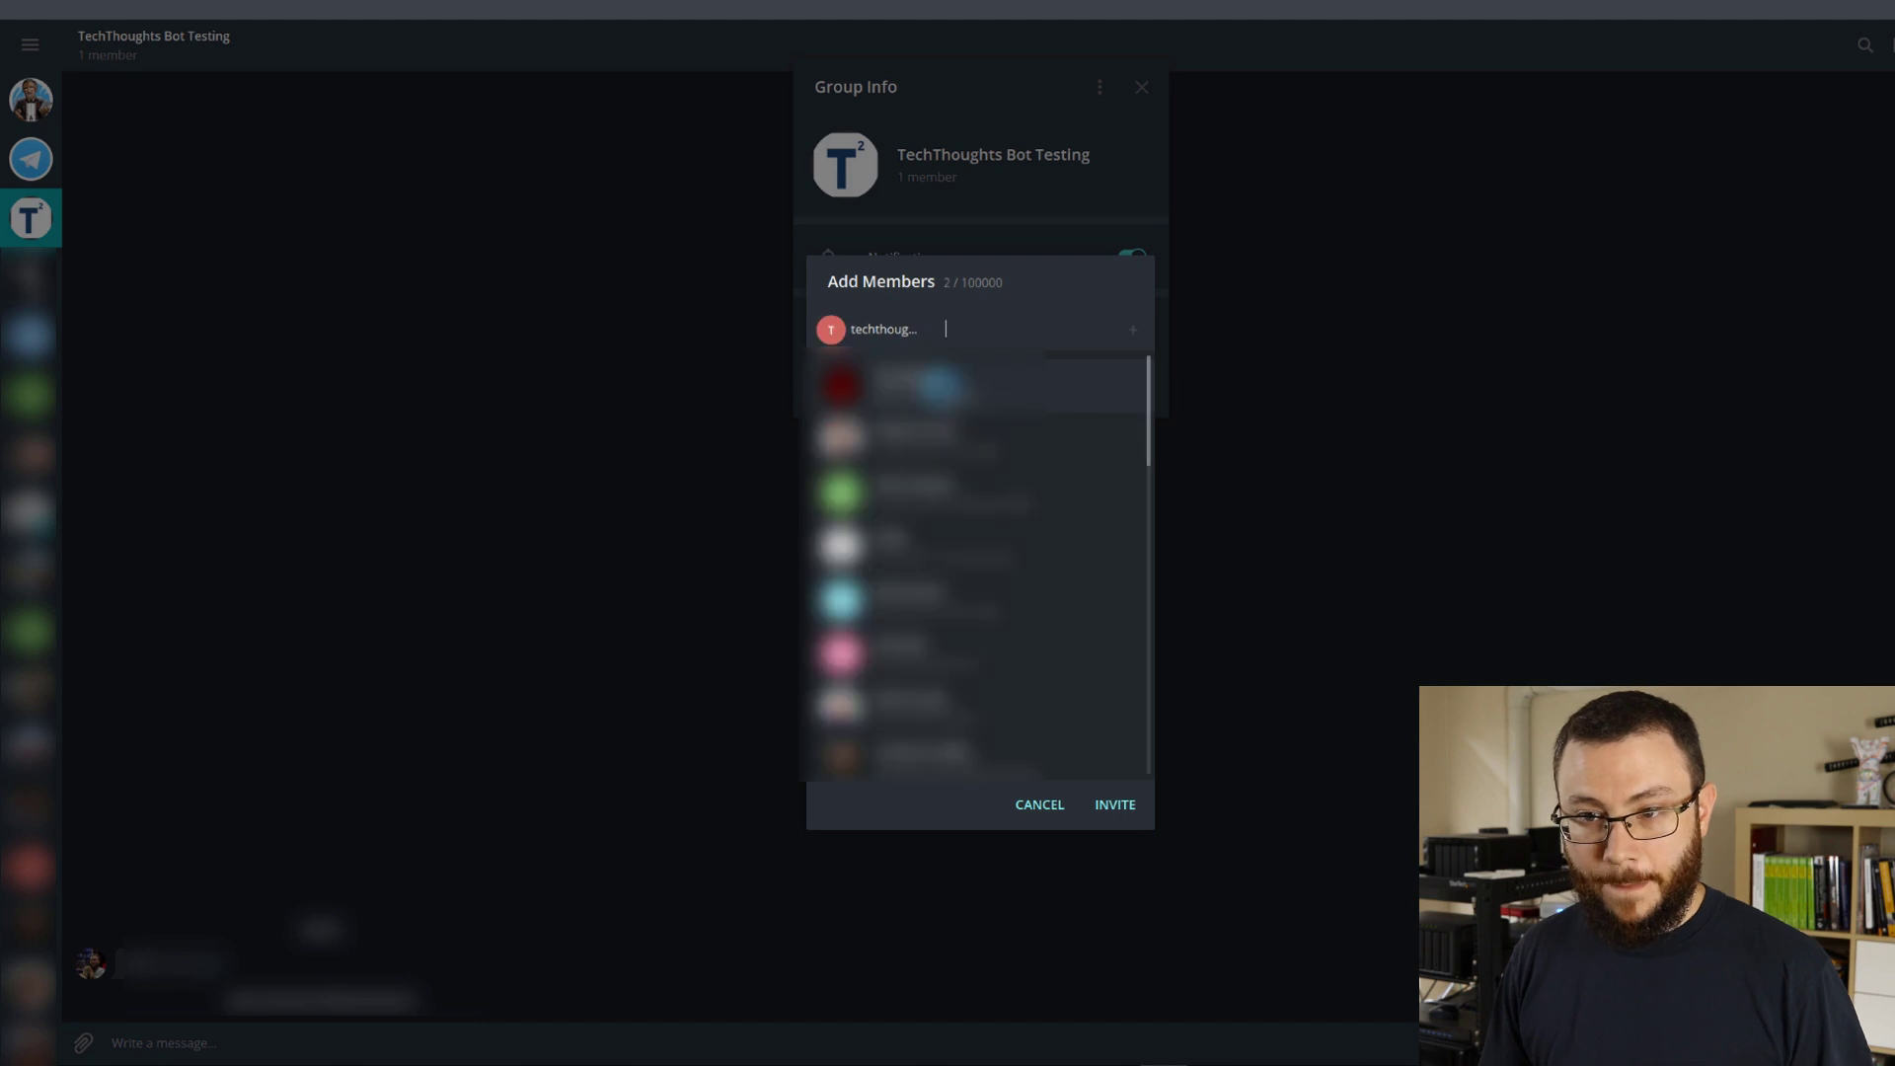
click(1115, 806)
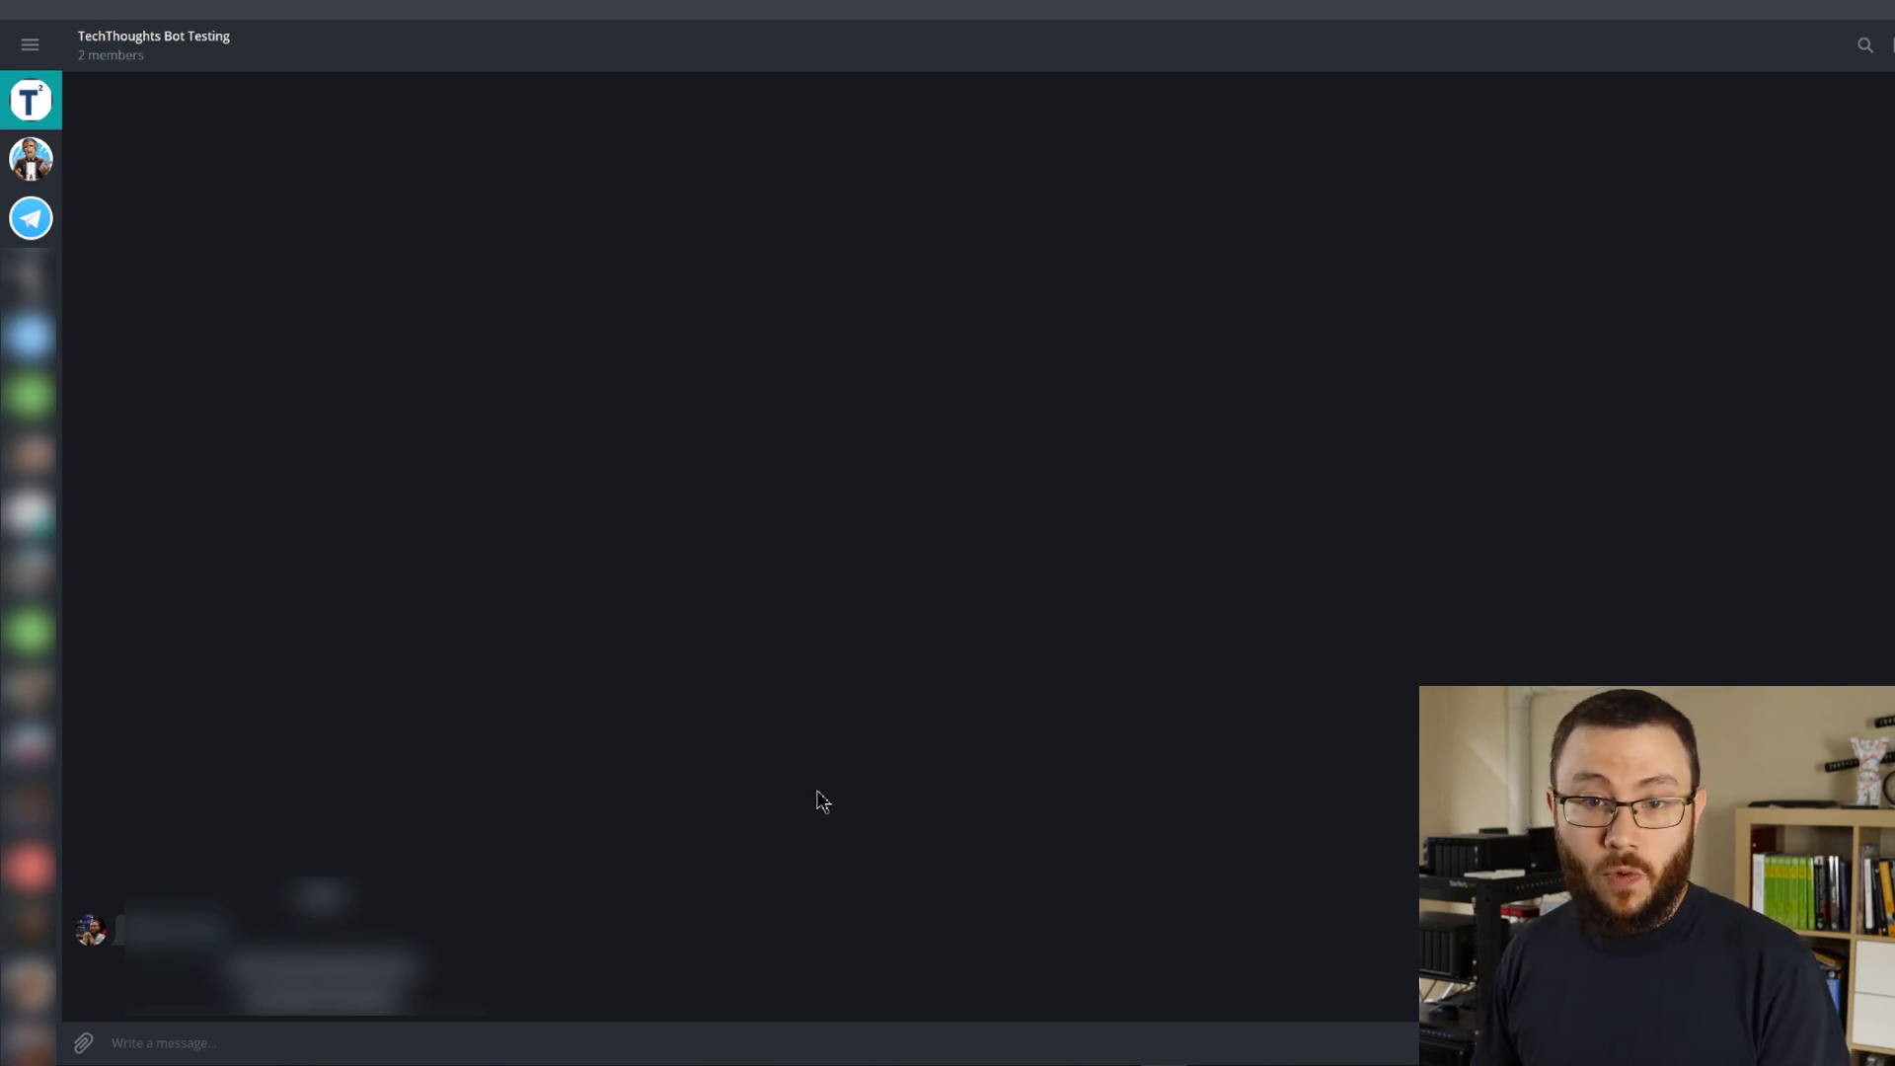
- In Telegram Web, open the TechThoughts Bot Testing group and reveal its chat id at the address's end
click(208, 1044)
key(alt+Tab)
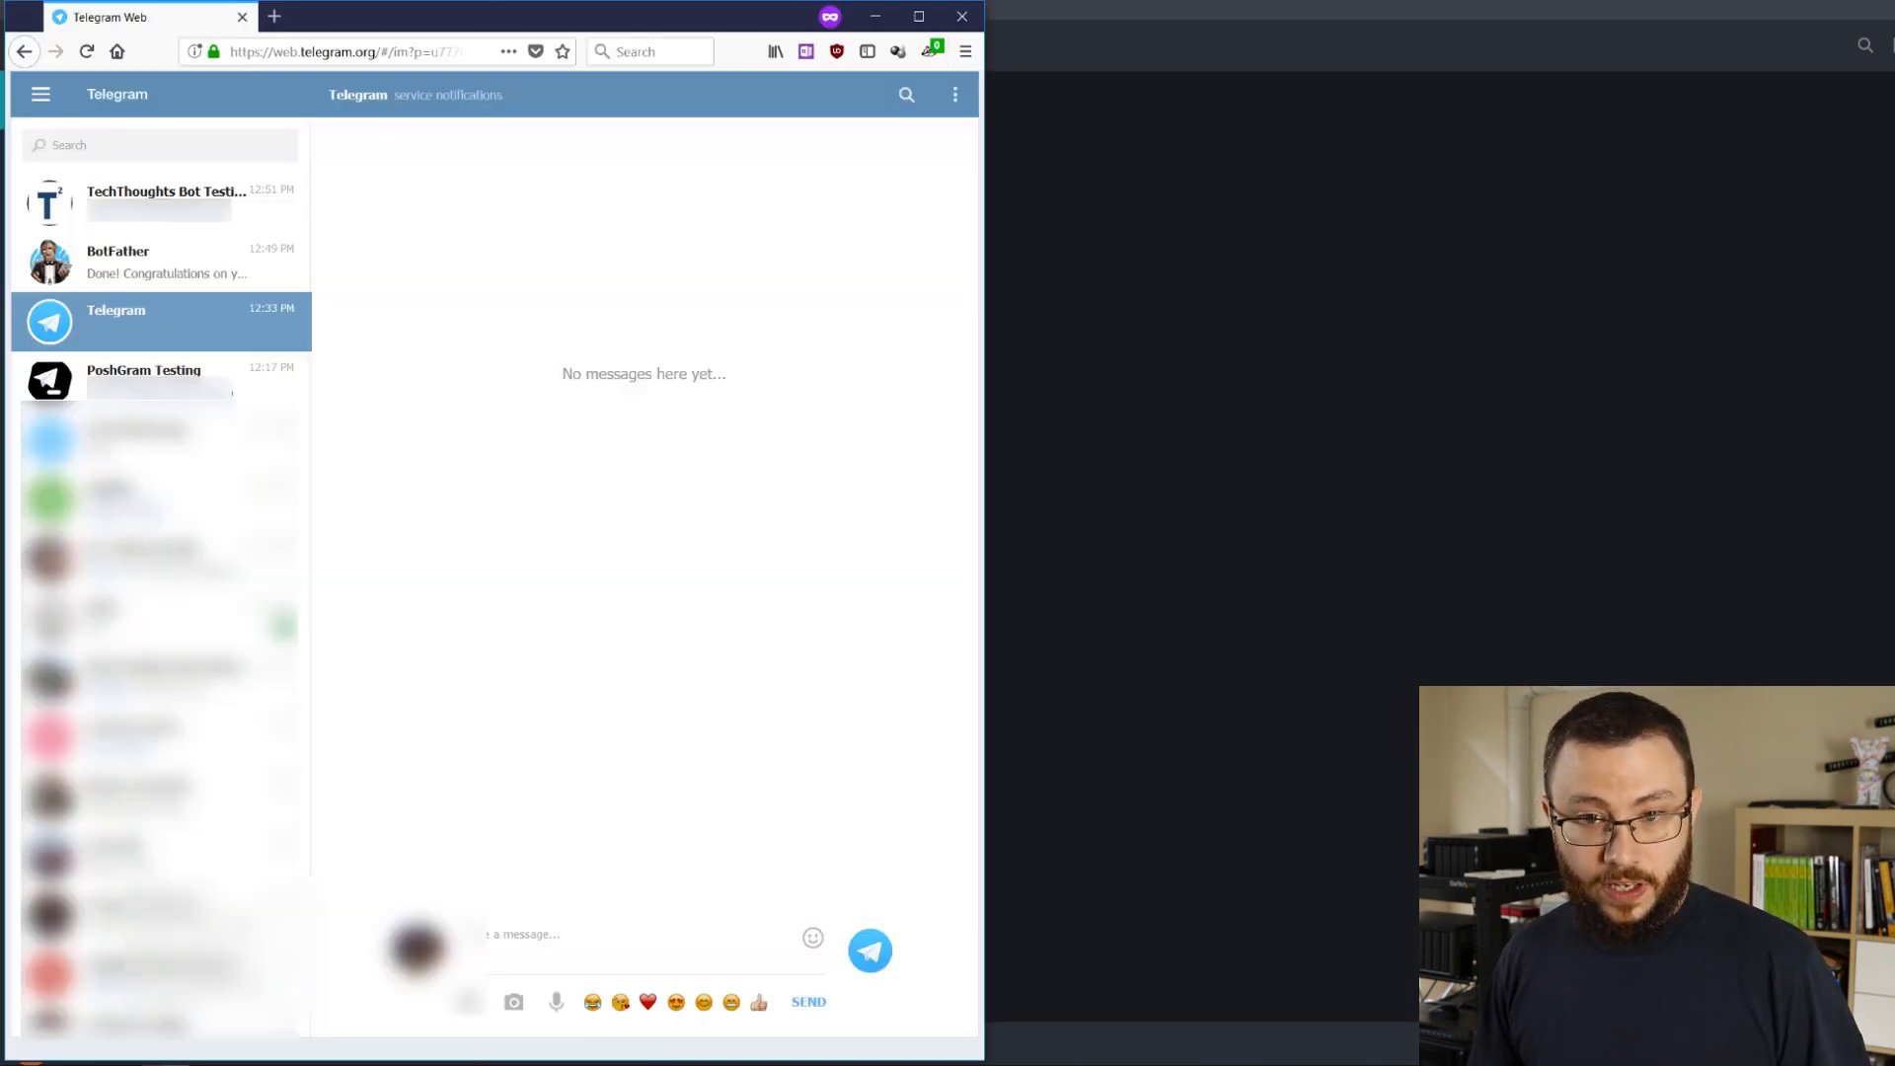
click(175, 229)
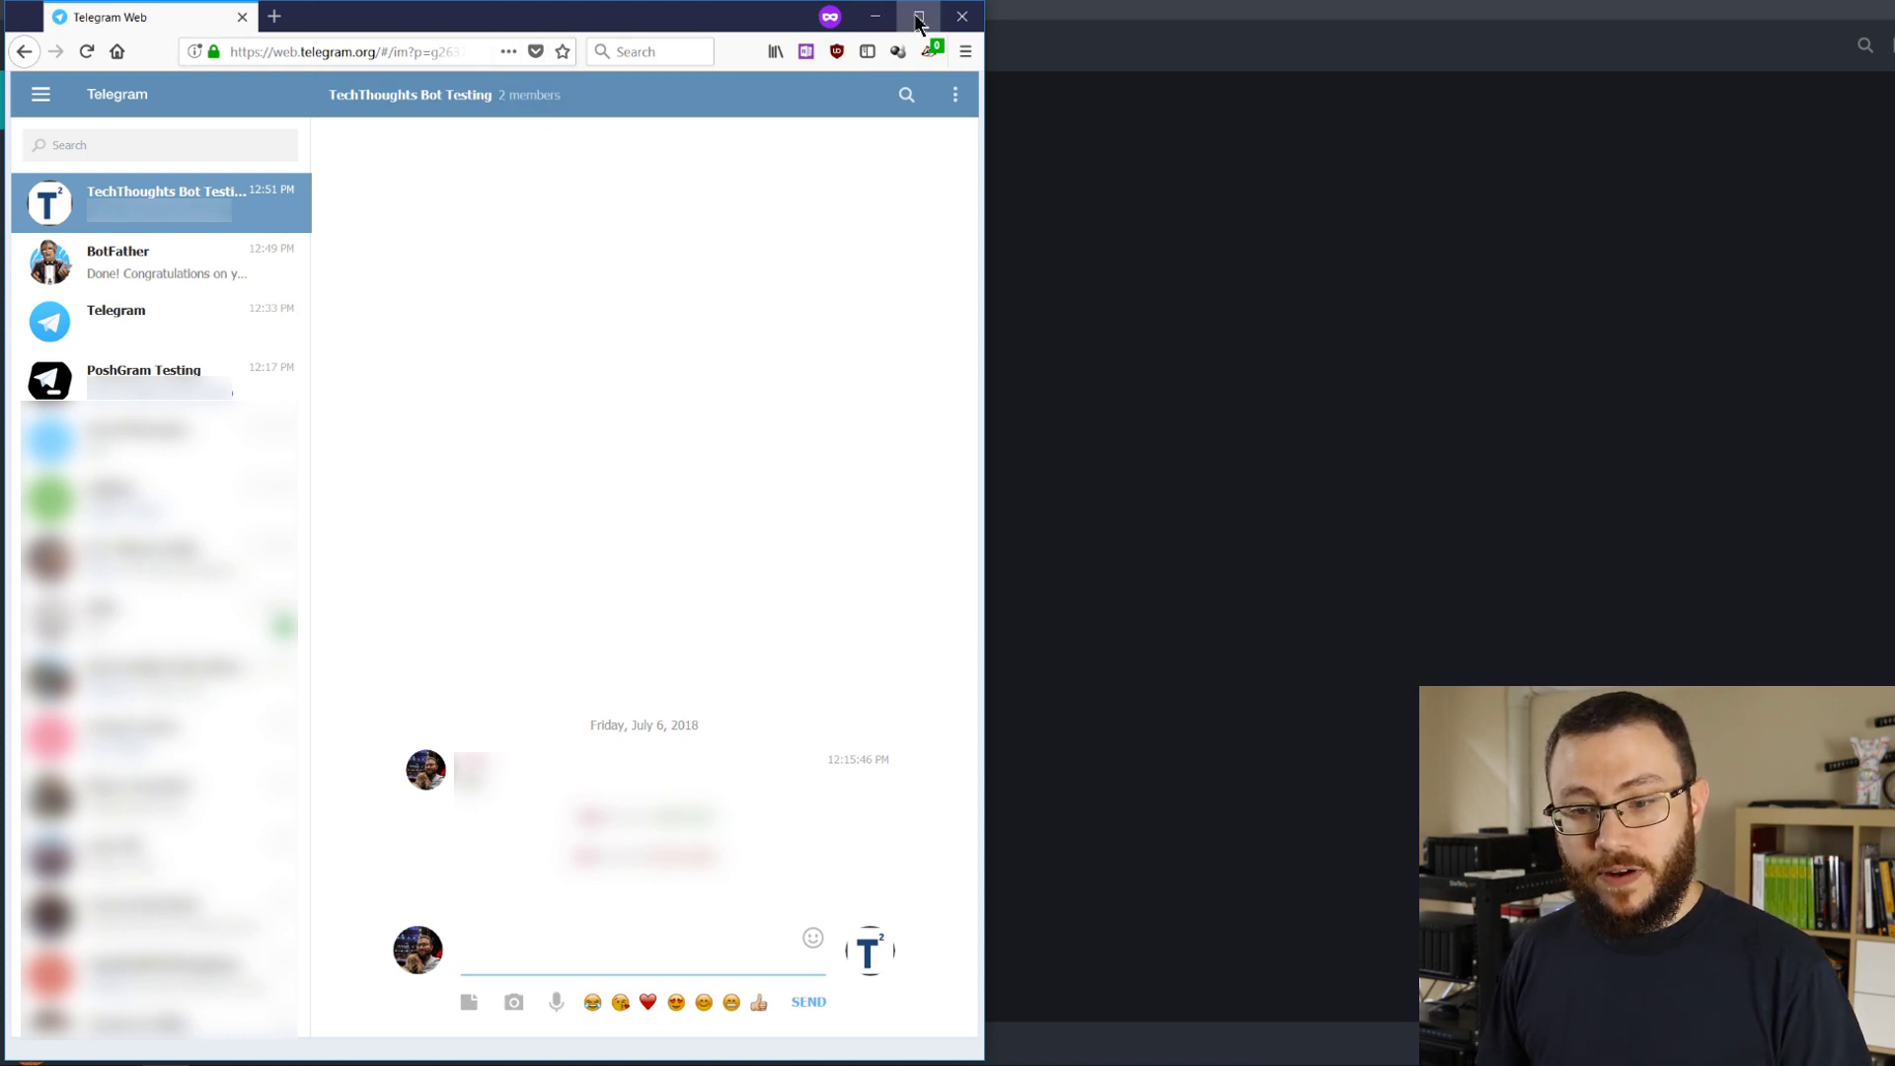
click(441, 53)
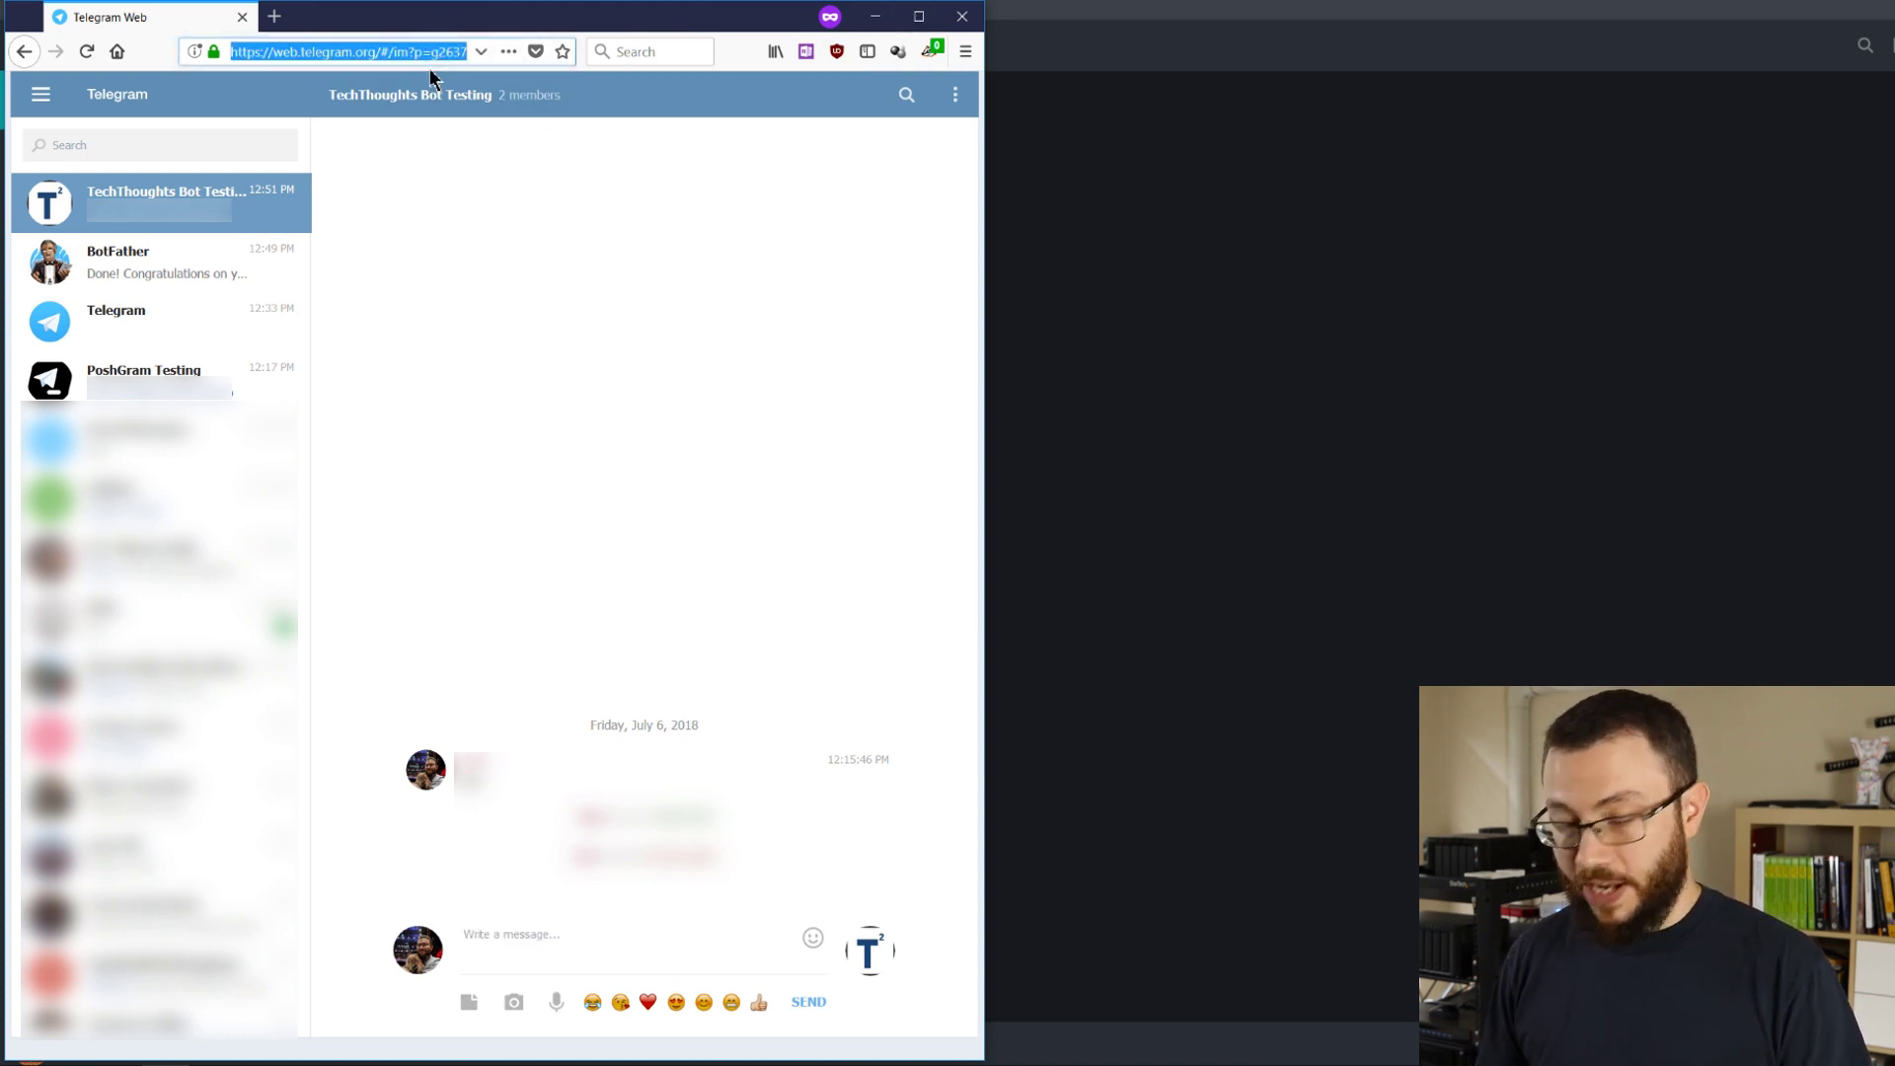
key(End)
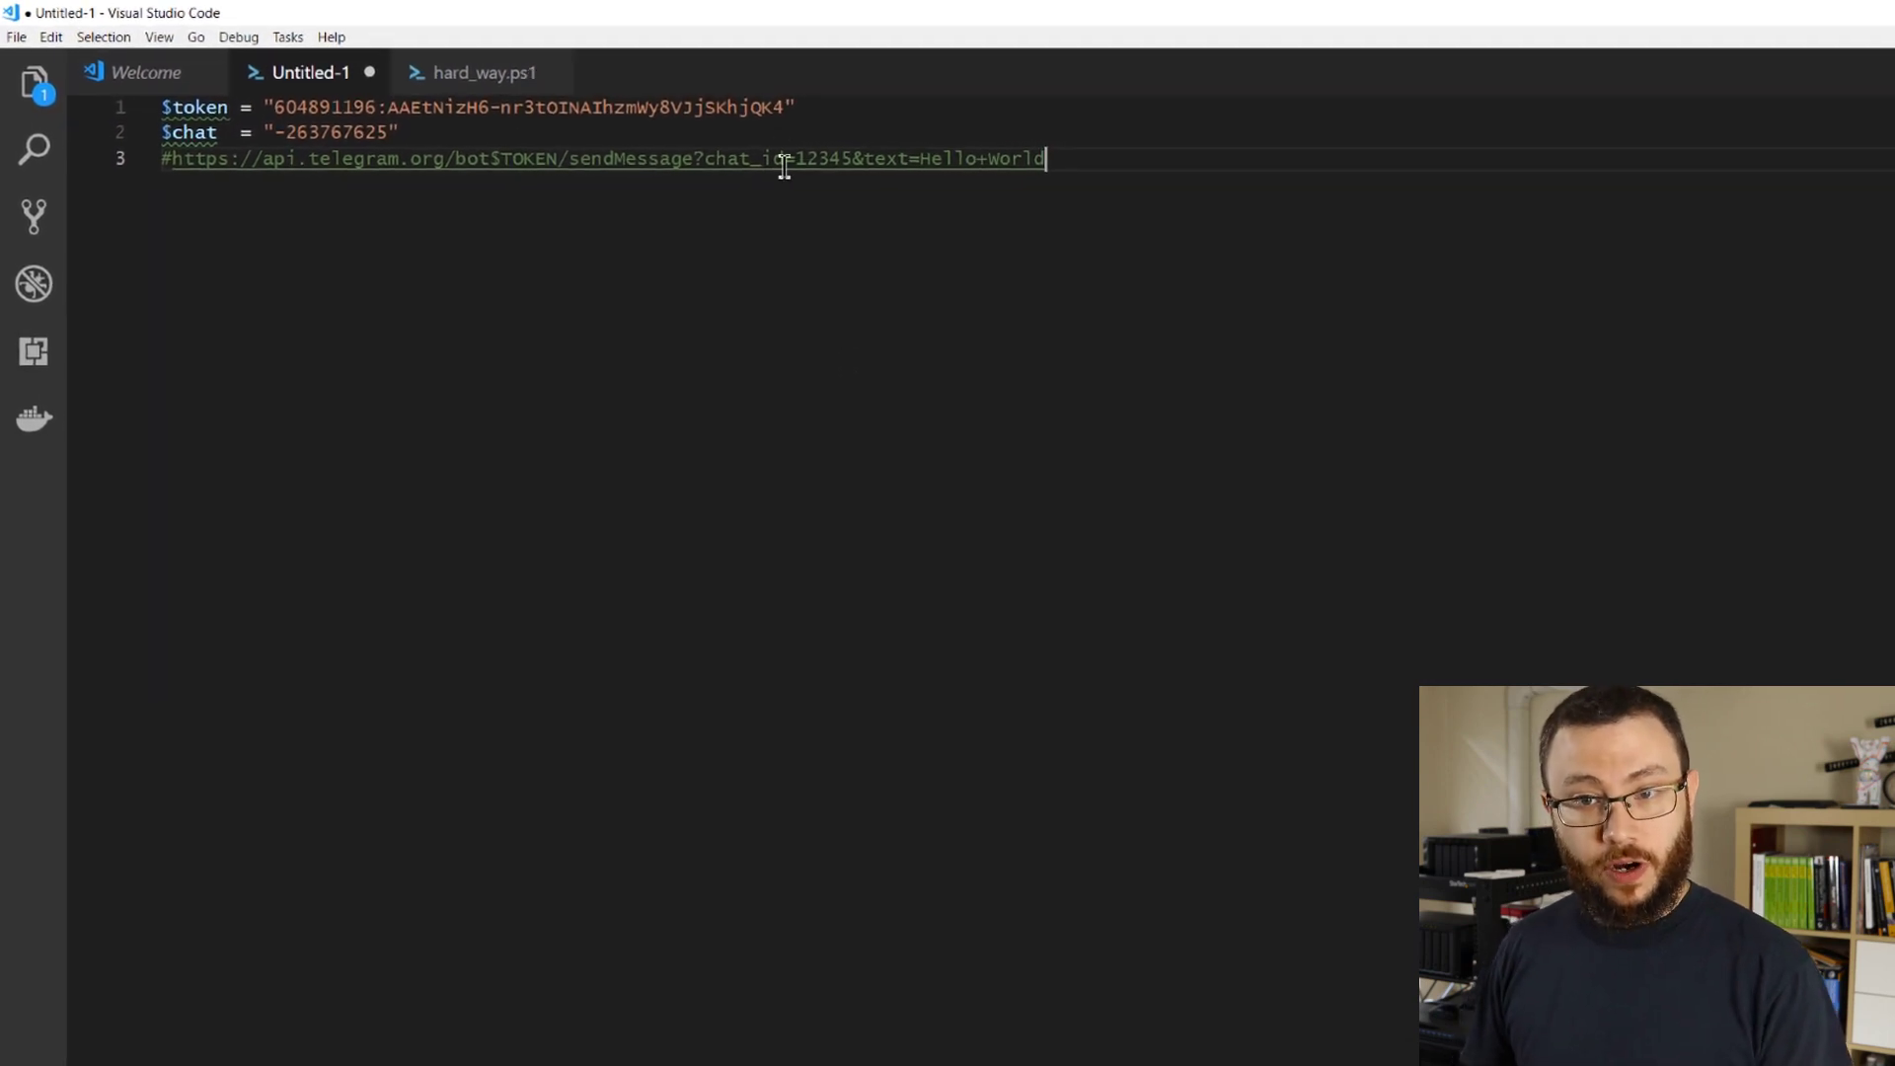
- Check the $token value and the $chat id with its minus sign, leaving the caret after $chat
click(775, 107)
drag(873, 125, 283, 134)
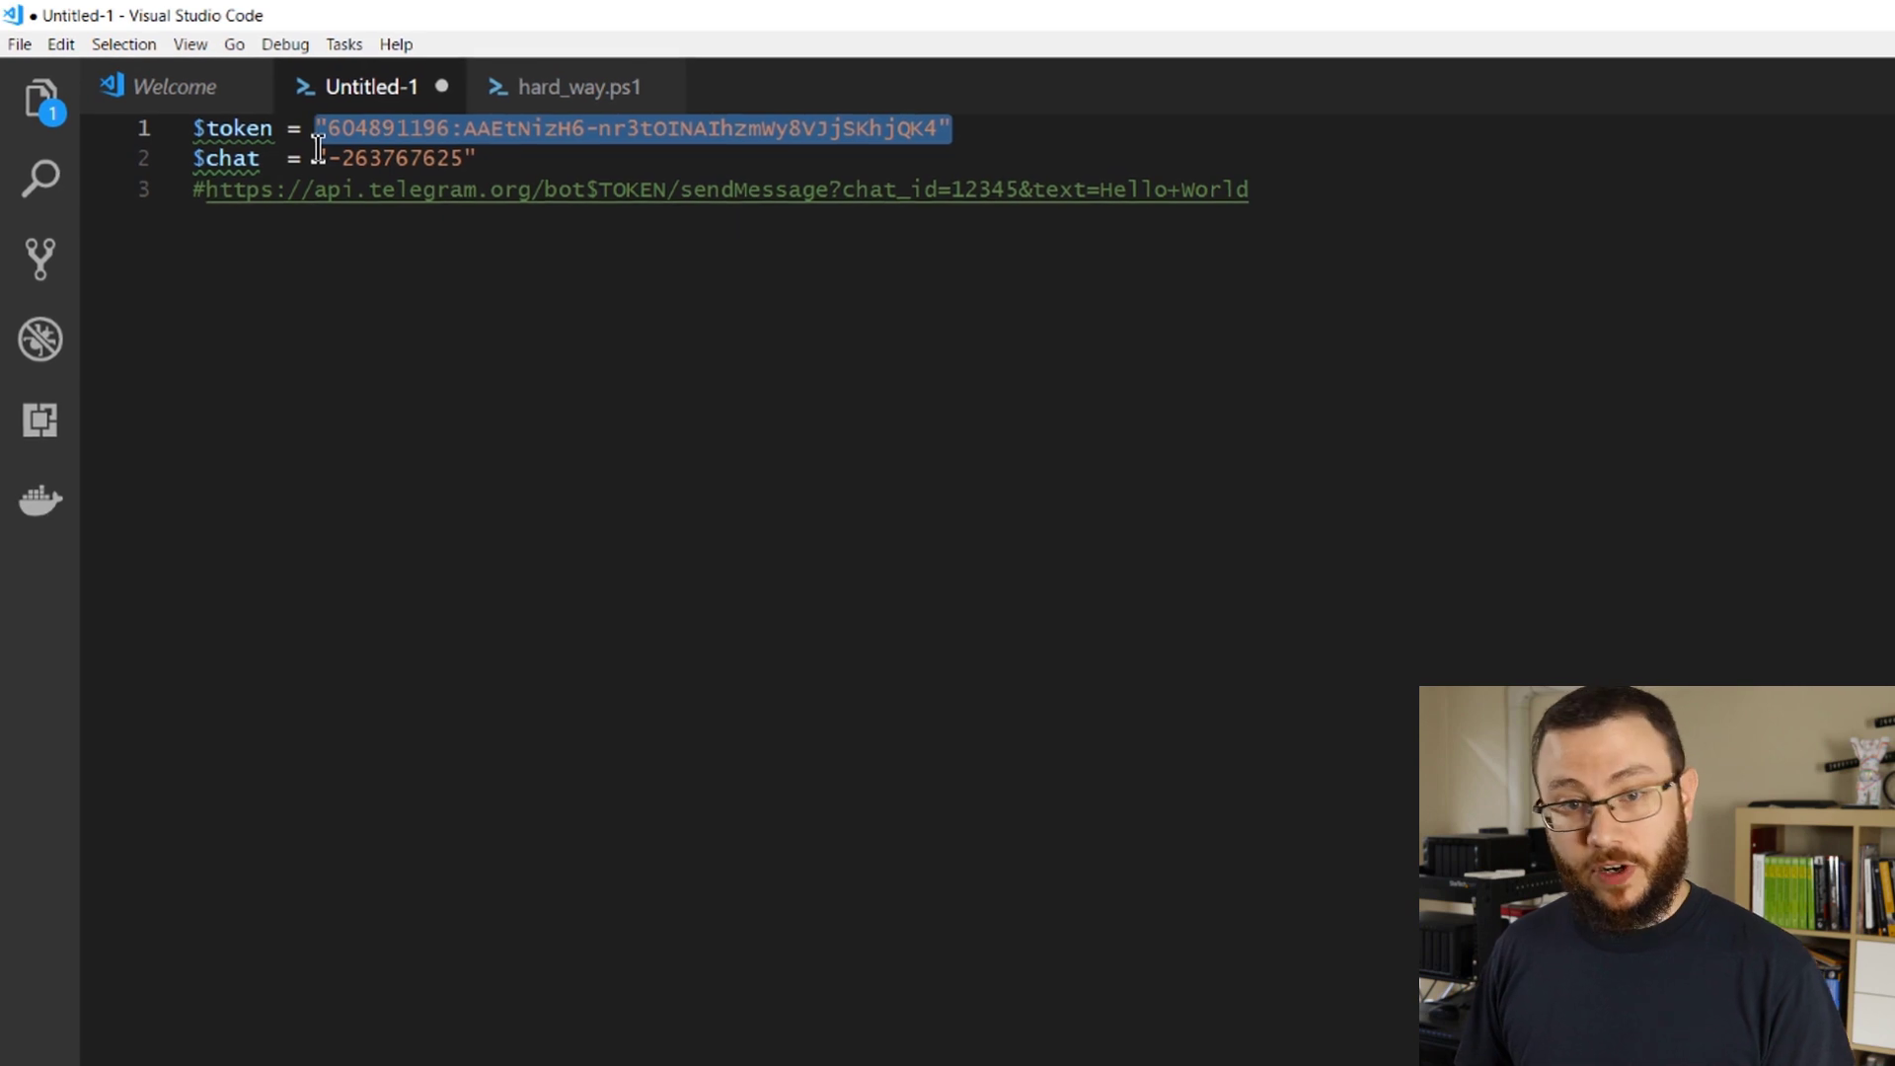
drag(538, 162, 360, 163)
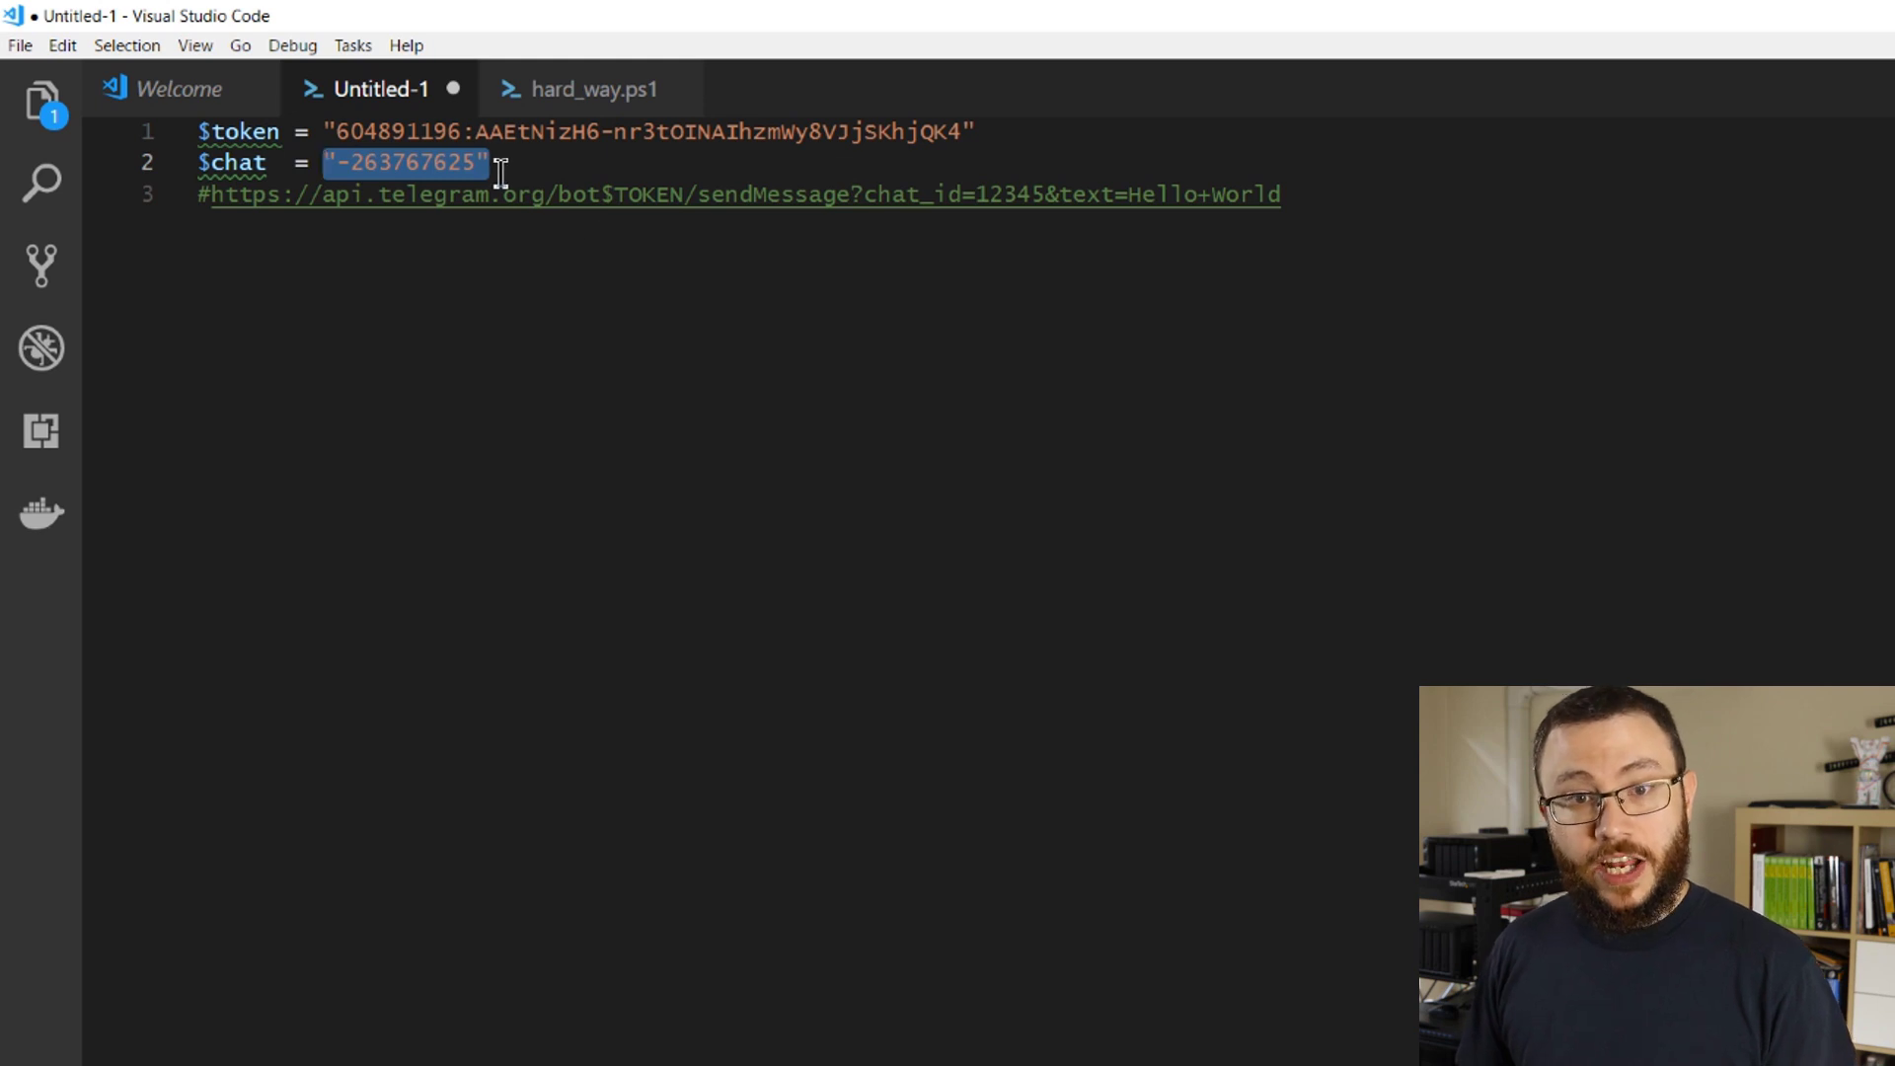
drag(344, 164, 419, 220)
key(End)
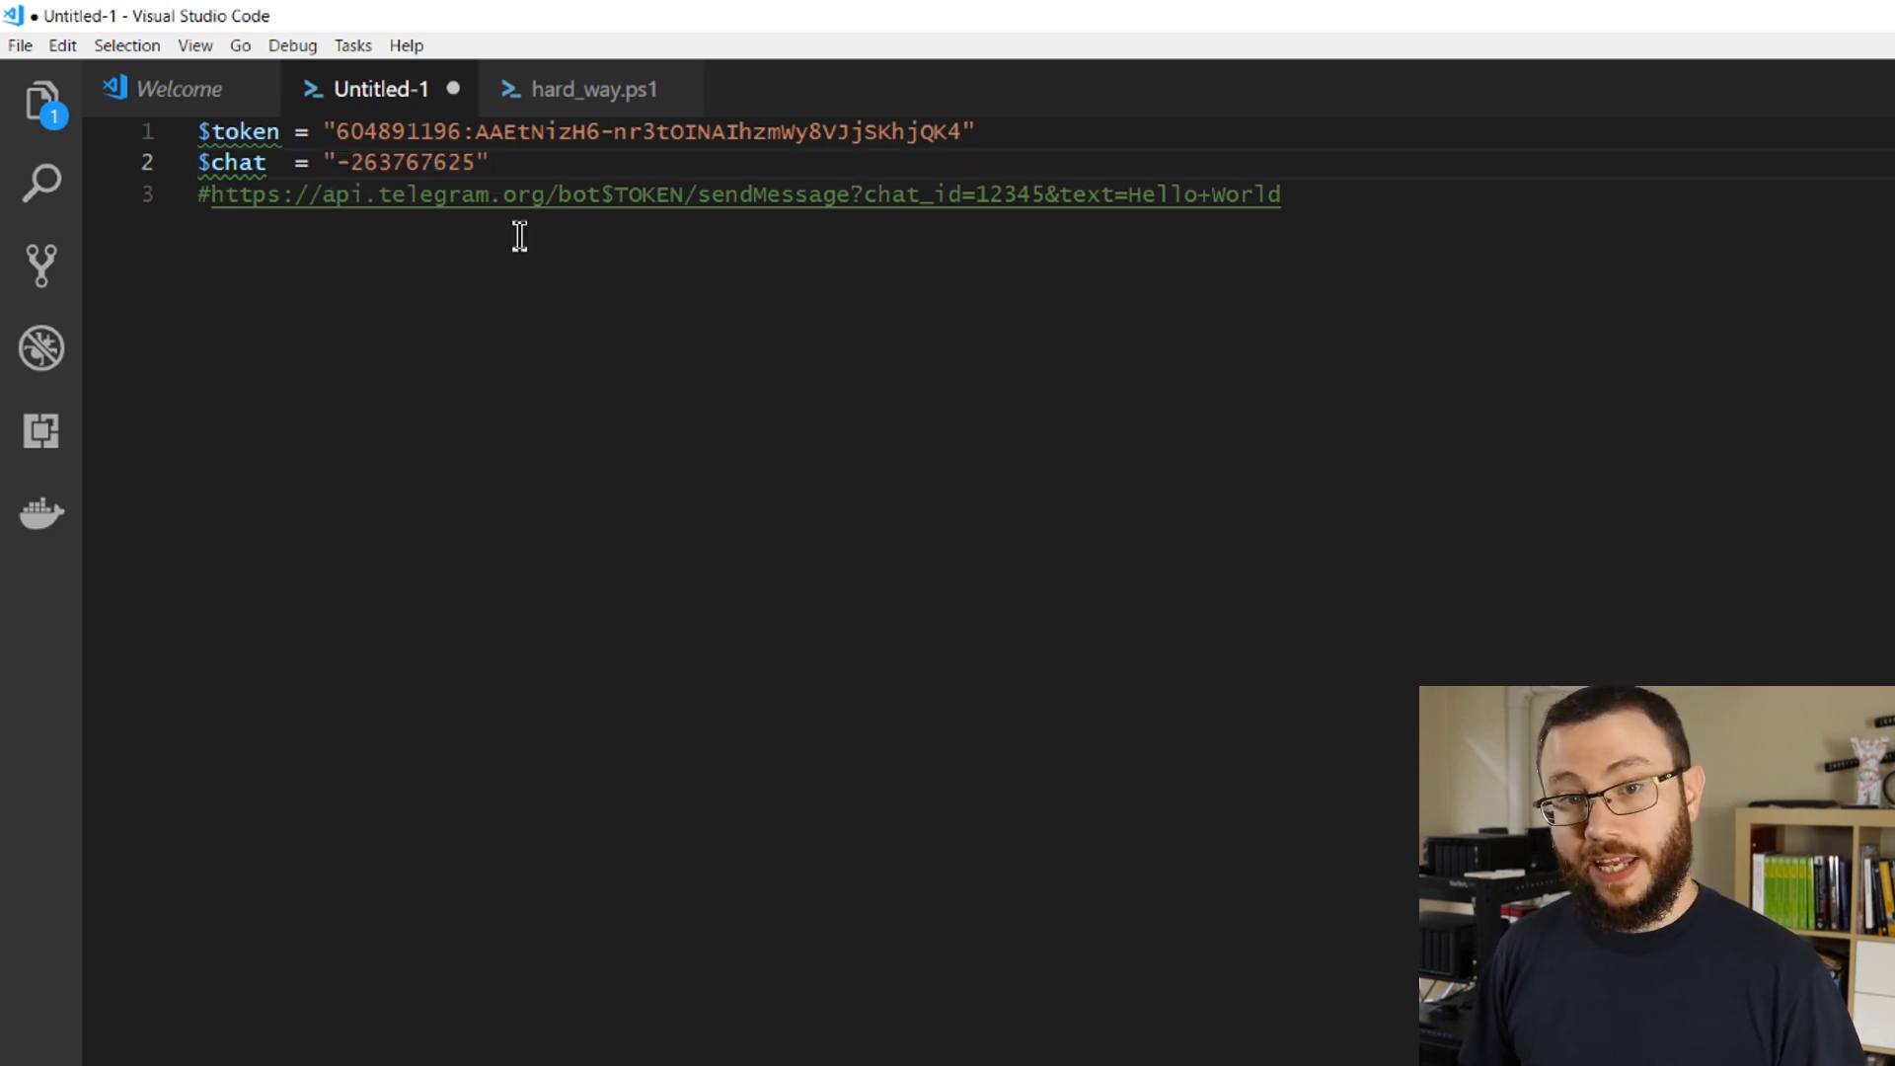
key(shift+Right)
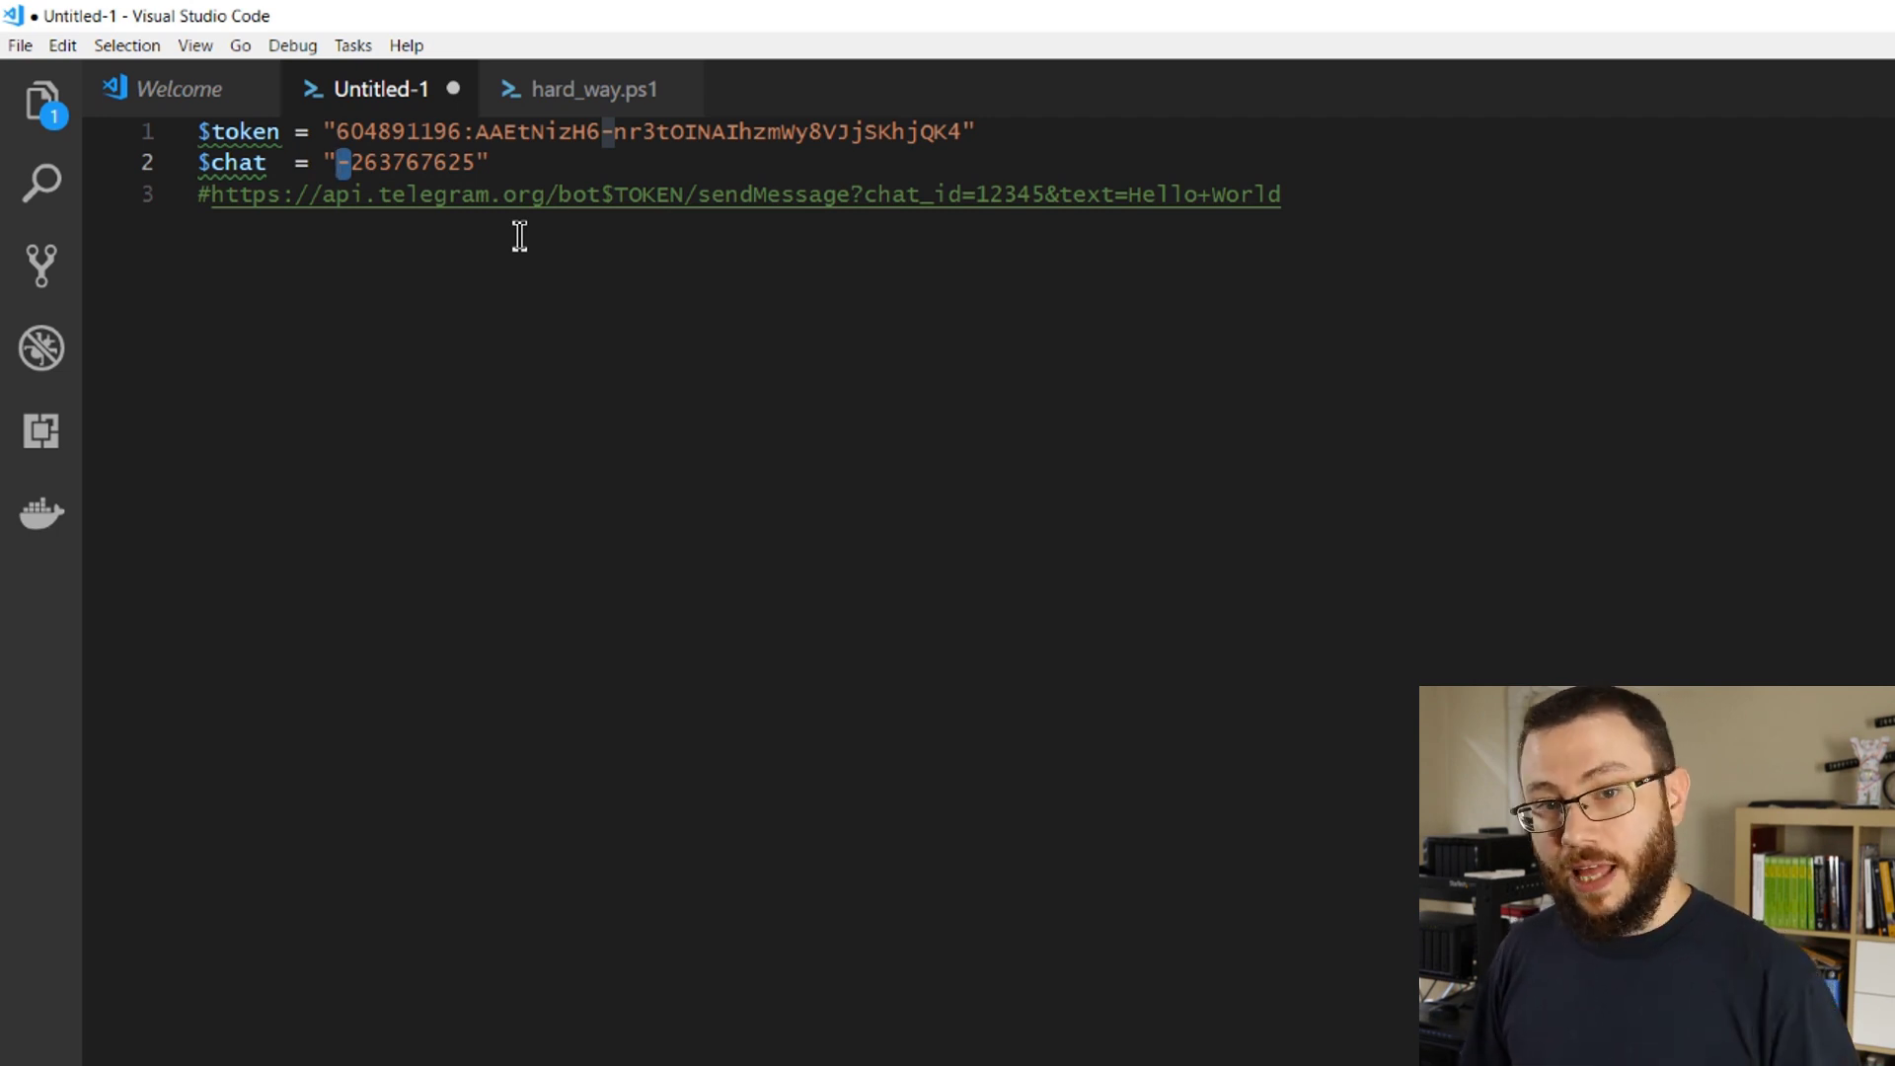
click(601, 194)
click(643, 162)
- Insert a blank line, uncomment the sendMessage URL and look over its parameters
key(Return)
key(Down)
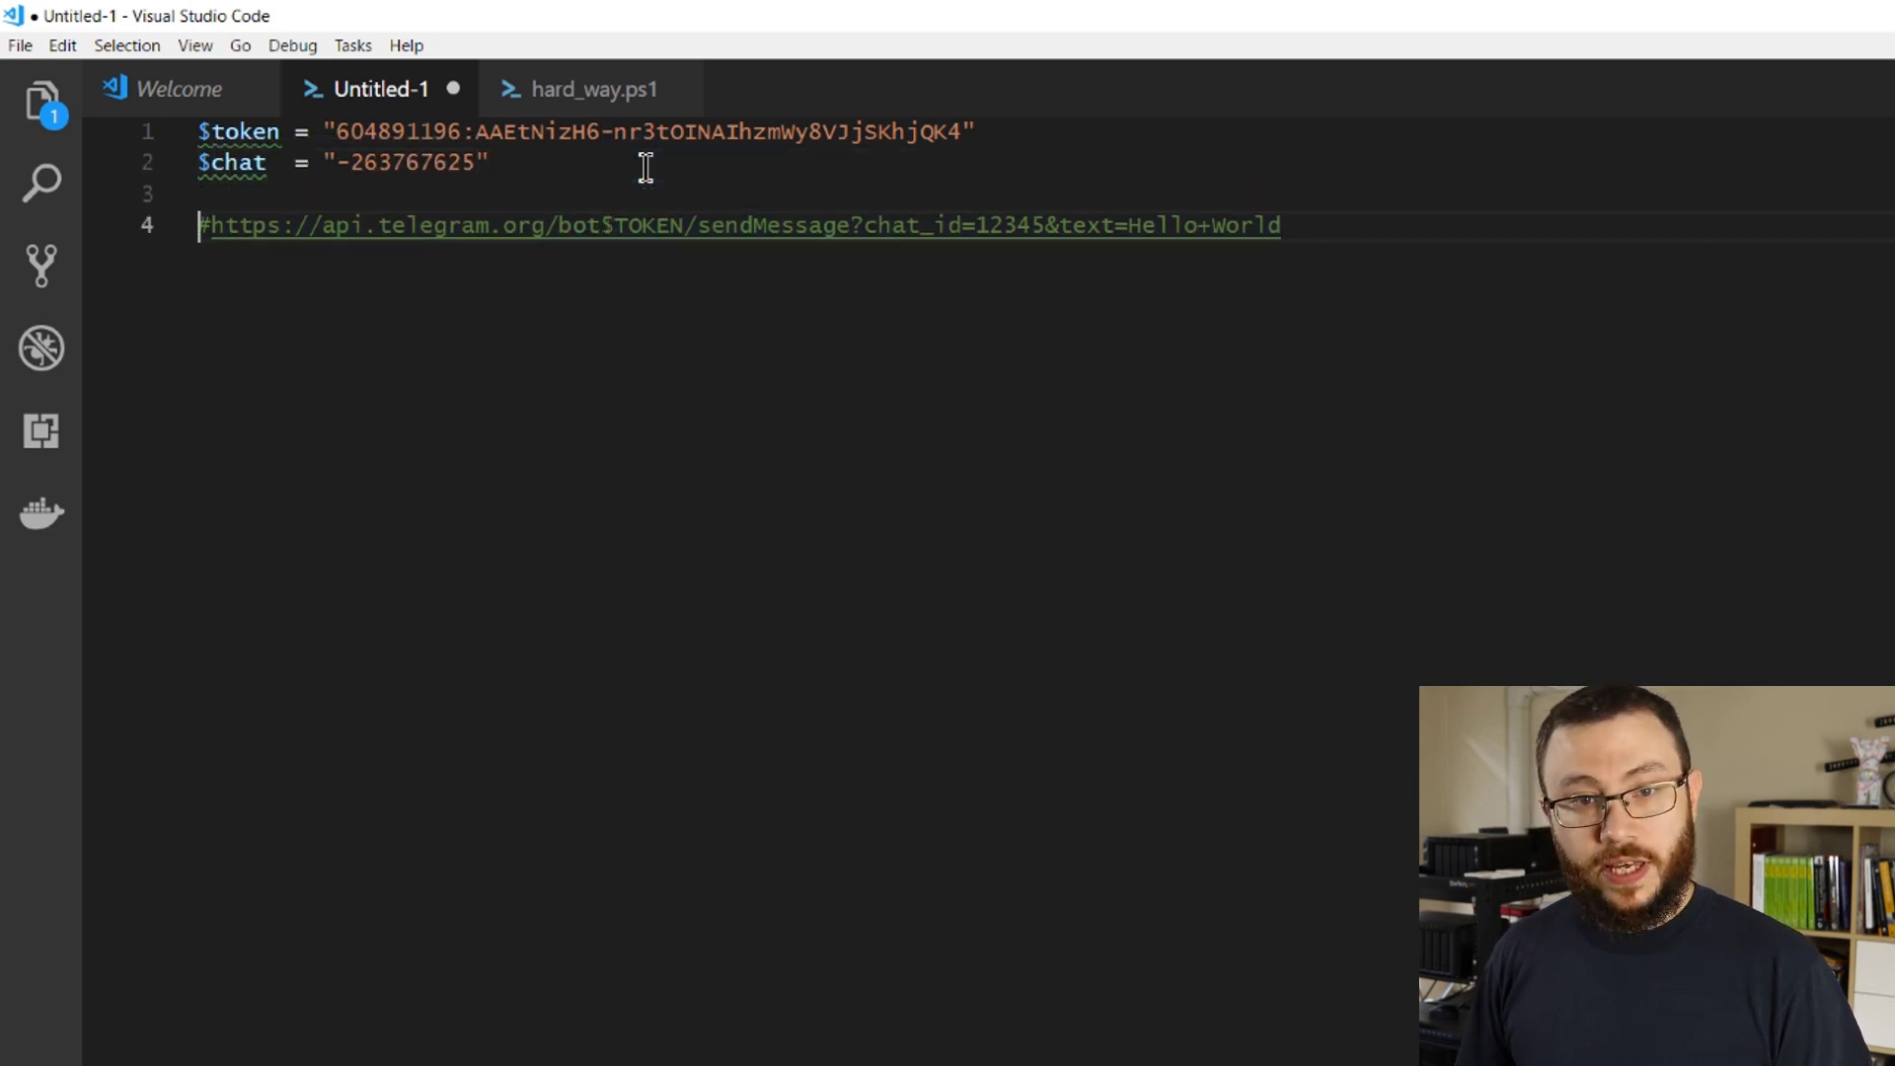
key(Delete)
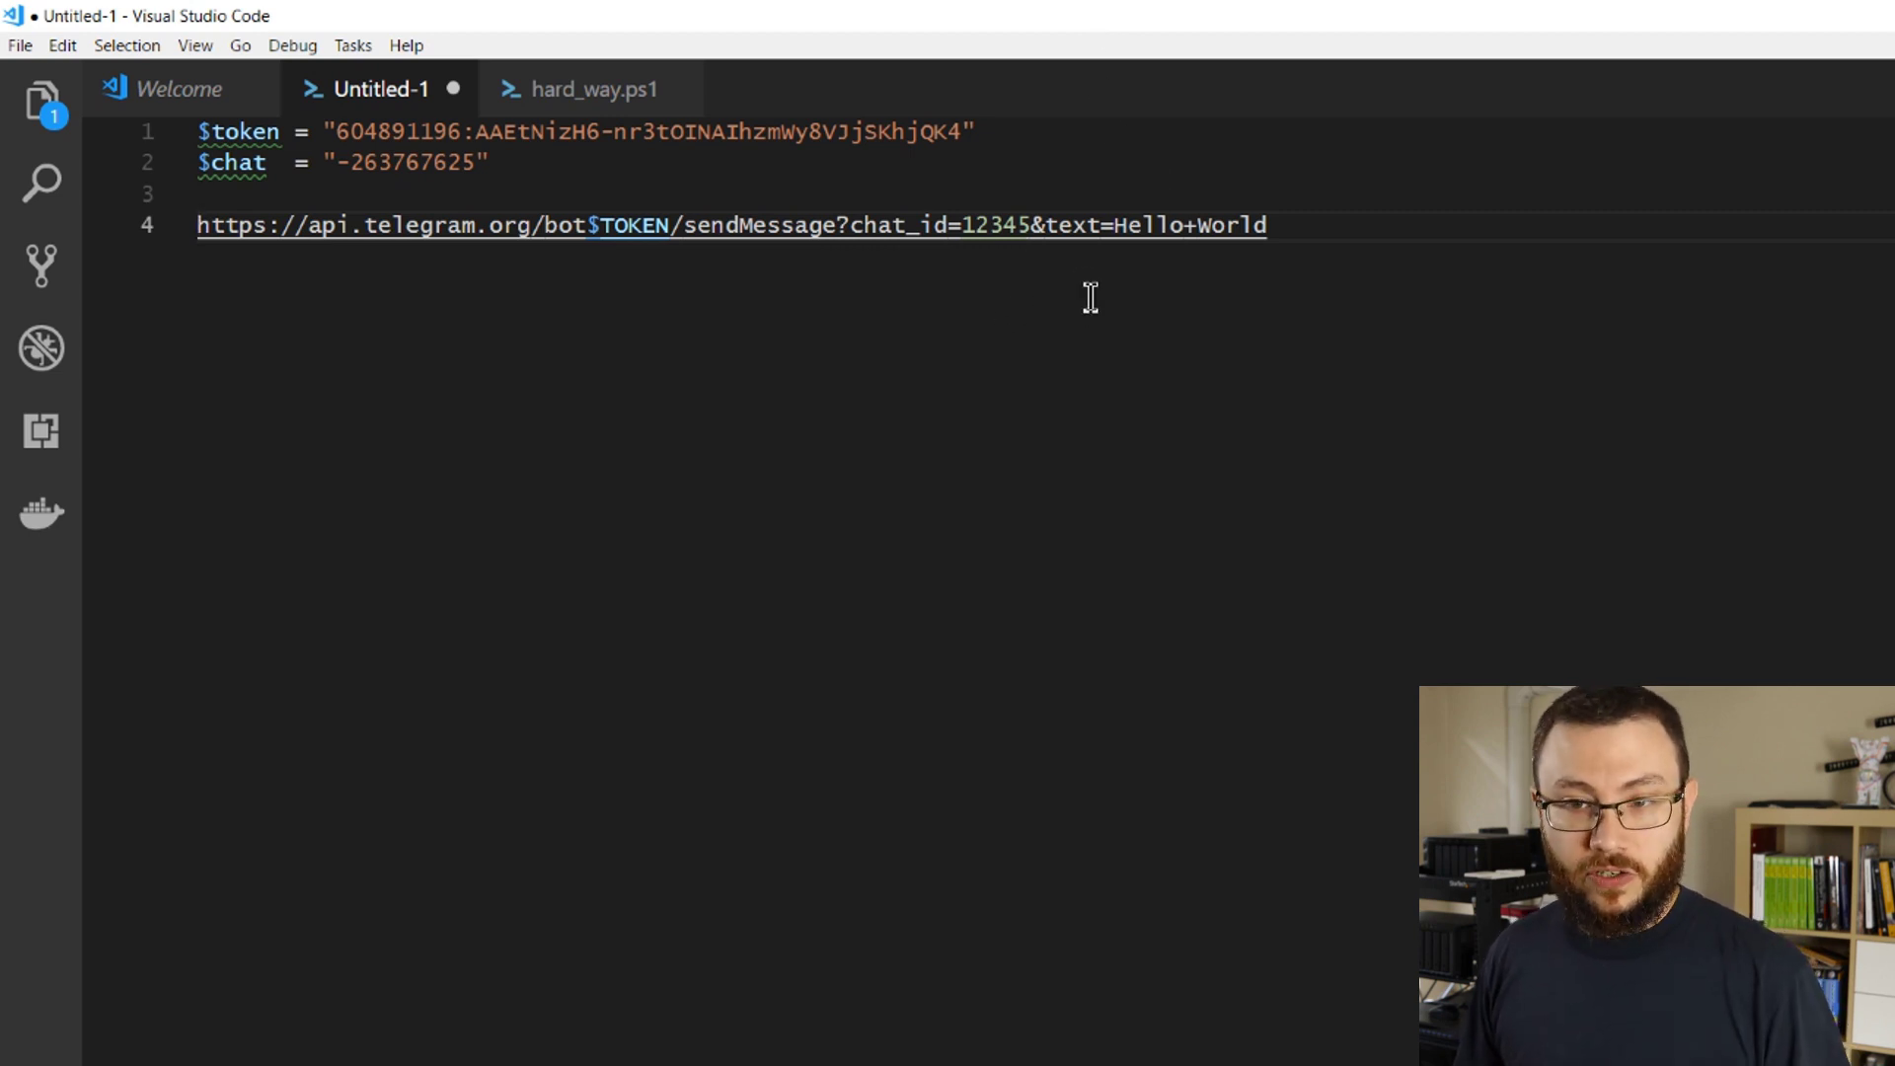
click(1356, 239)
key(ctrl+shift+Left)
key(ctrl+shift+Left)
key(ctrl+shift+Left)
key(Left)
key(shift+Home)
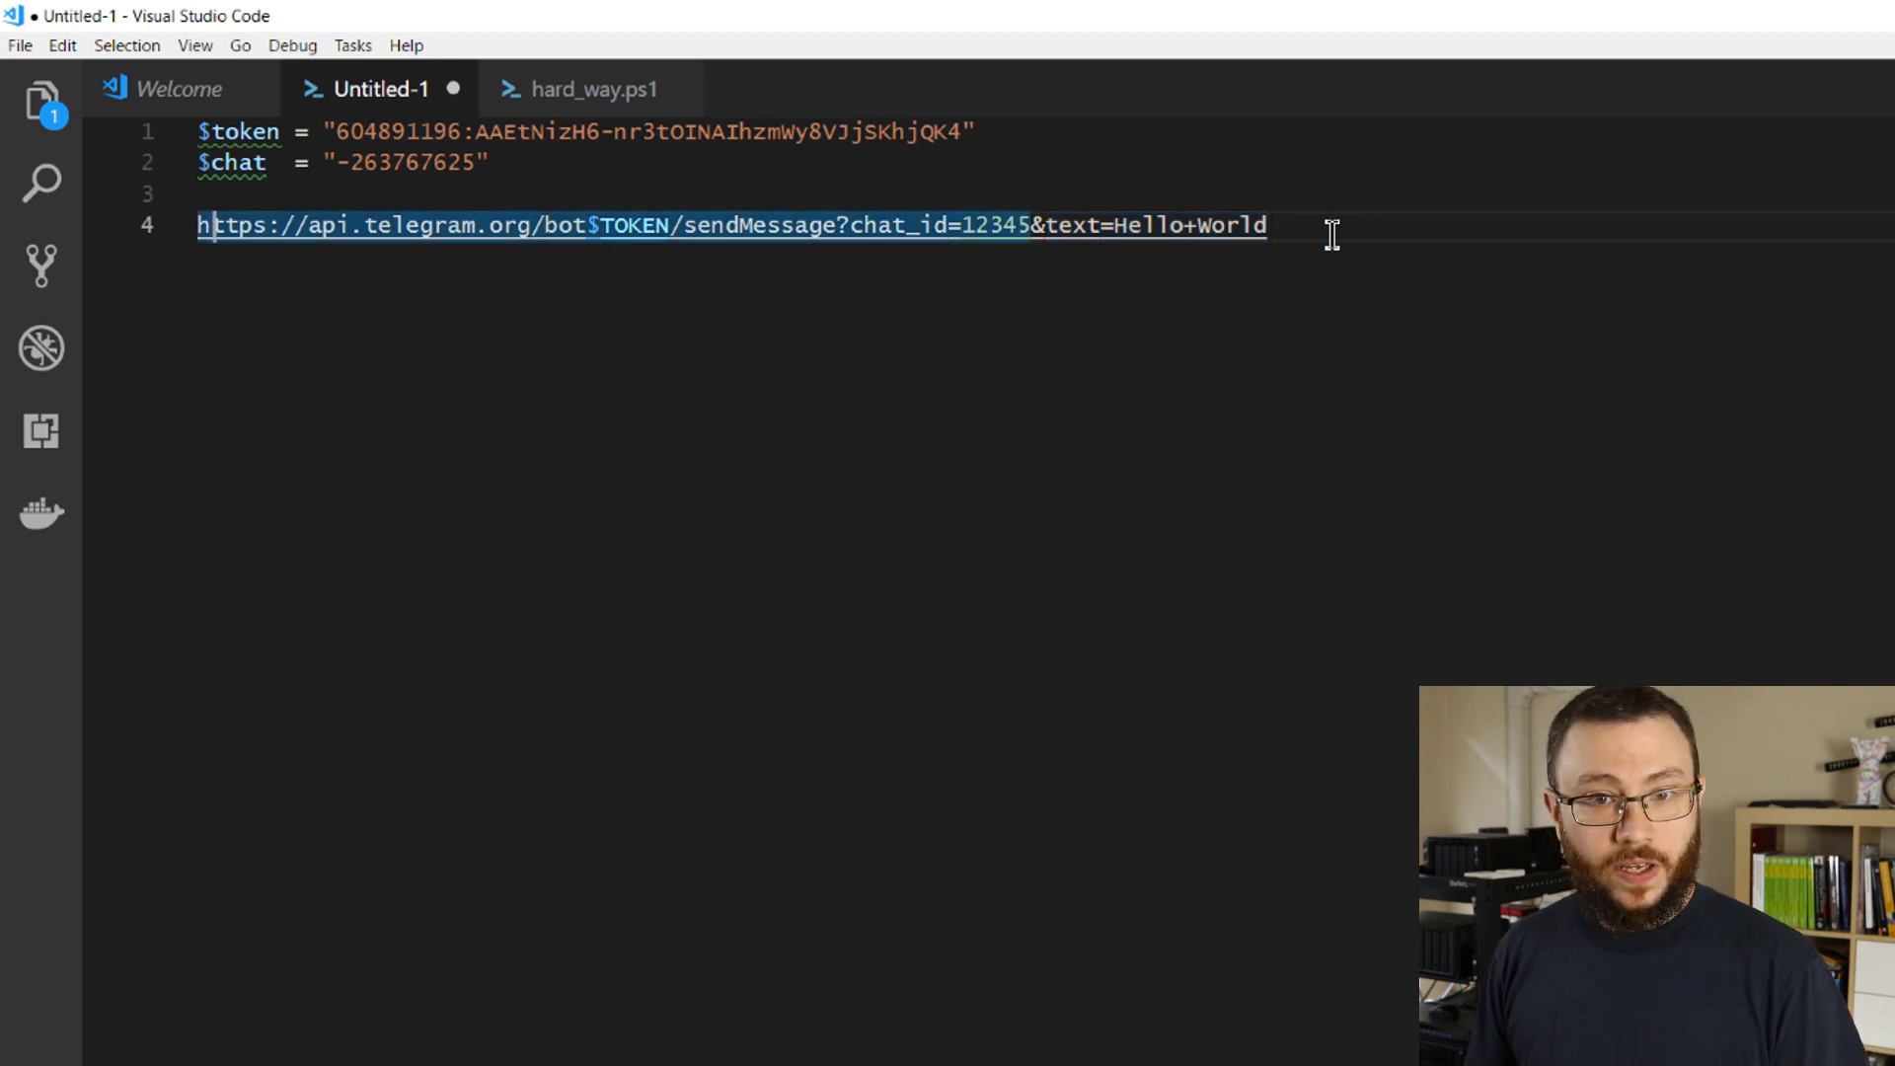
key(Right)
key(Right)
key(Right)
key(Right)
key(Right)
key(Right)
key(Right)
key(Right)
key(Right)
key(Right)
key(Right)
key(Right)
key(Right)
key(Right)
key(Right)
key(Right)
key(Right)
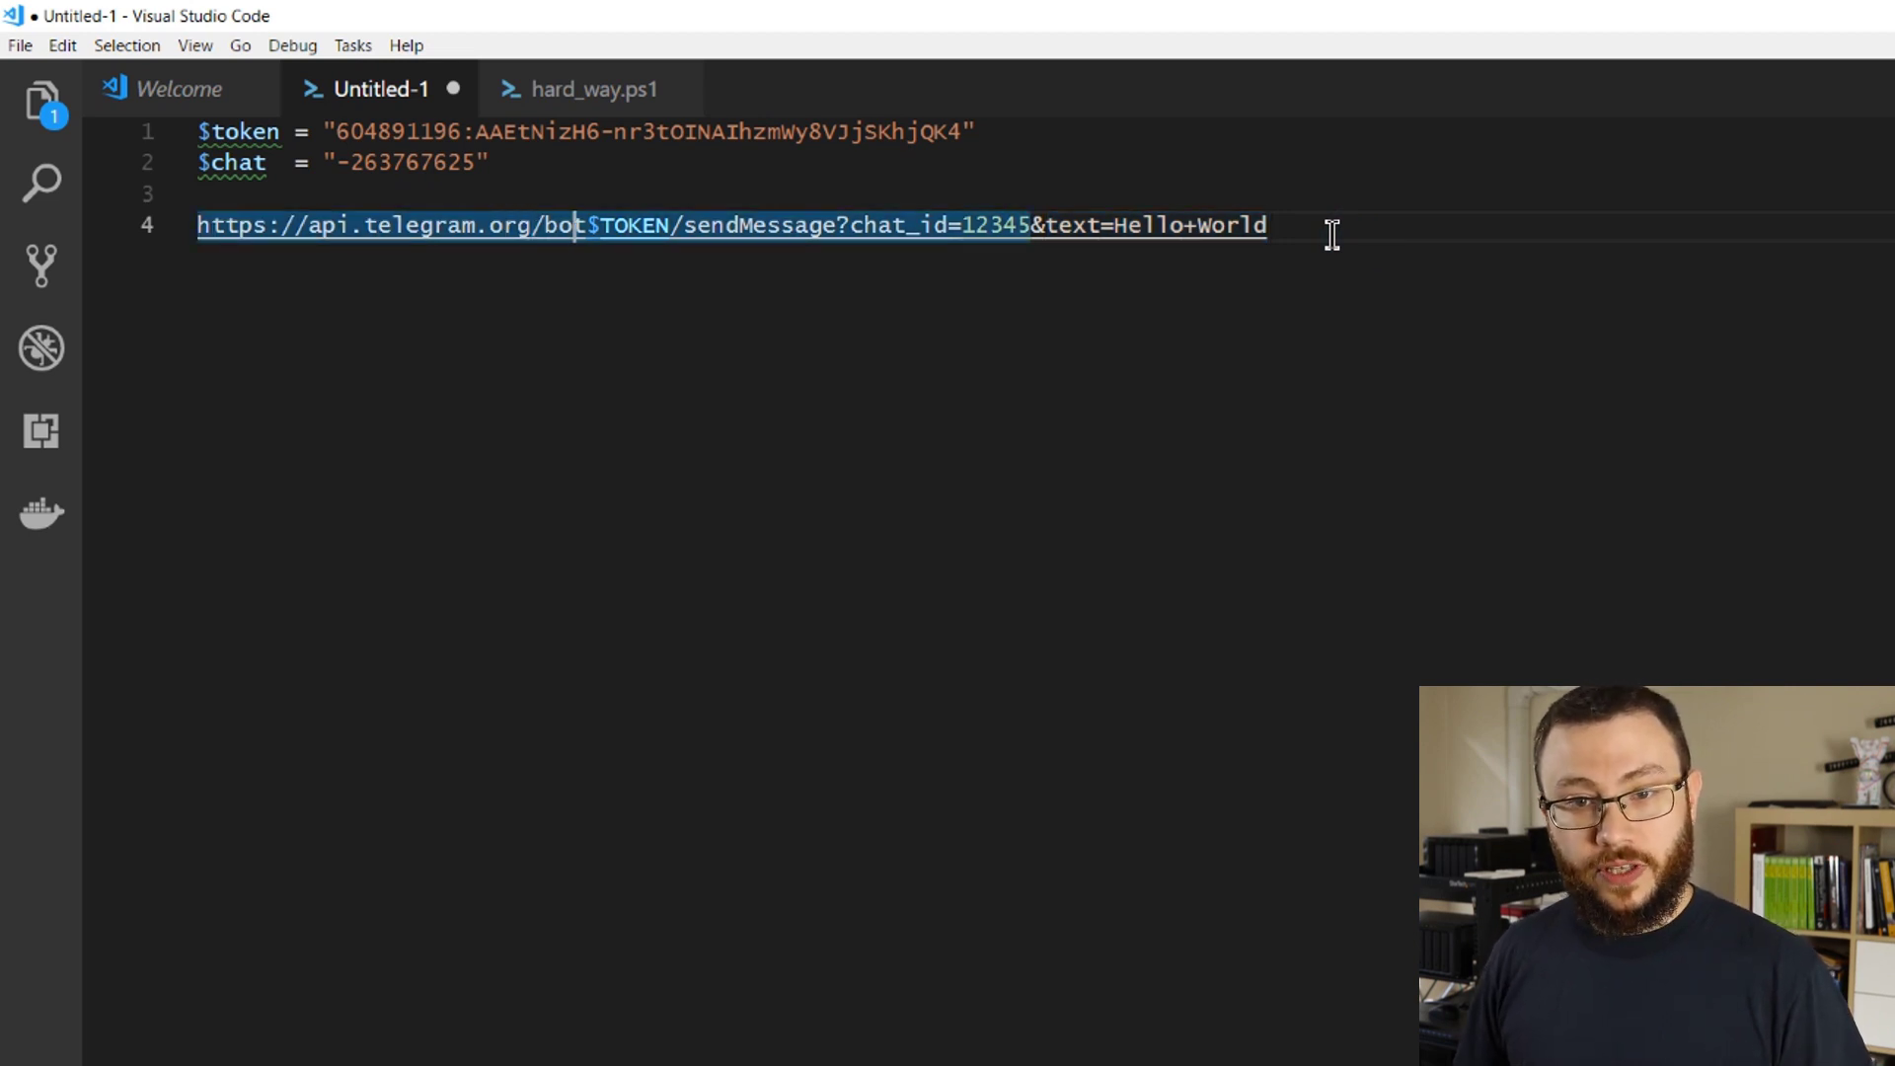
key(shift+Right)
key(shift+Right)
key(shift+Right)
key(shift+Right)
key(shift+Right)
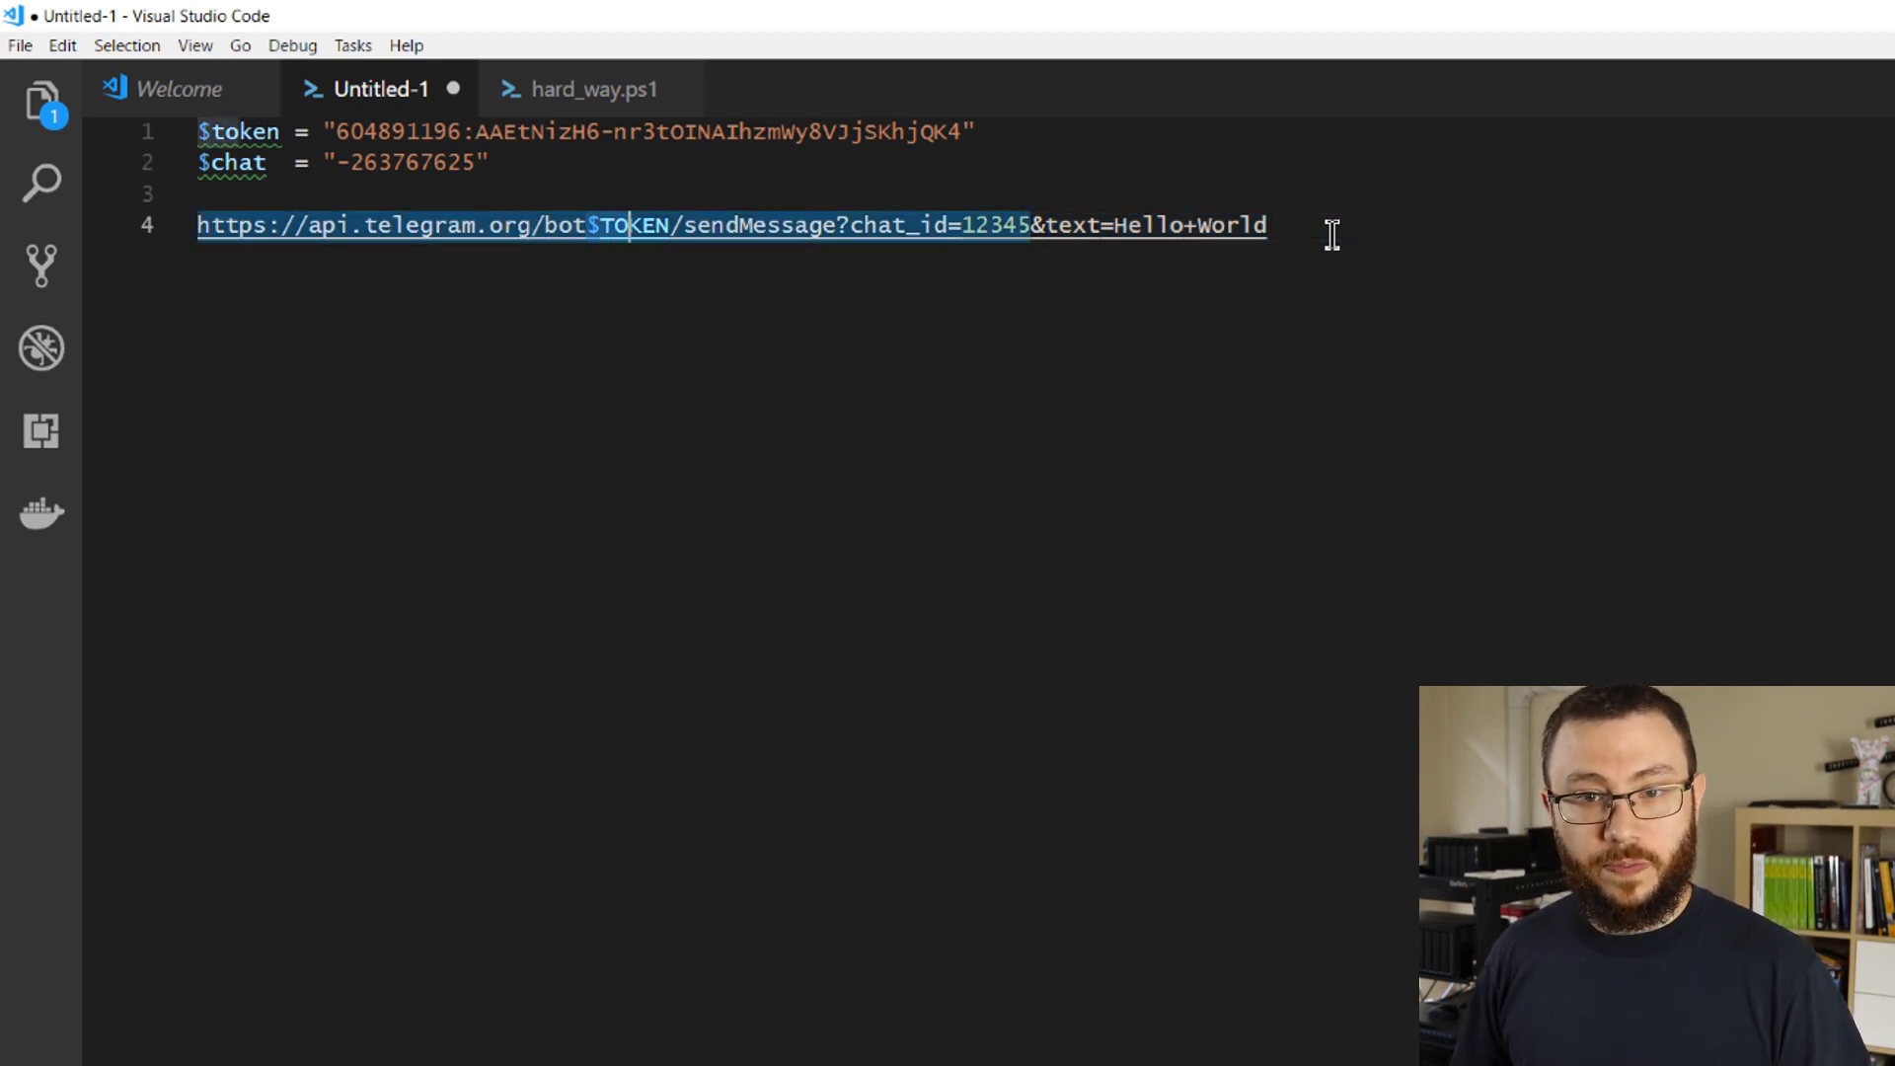
- Replace the $TOKEN placeholder in the URL with the bot token
drag(963, 133, 335, 133)
key(ctrl+c)
click(613, 244)
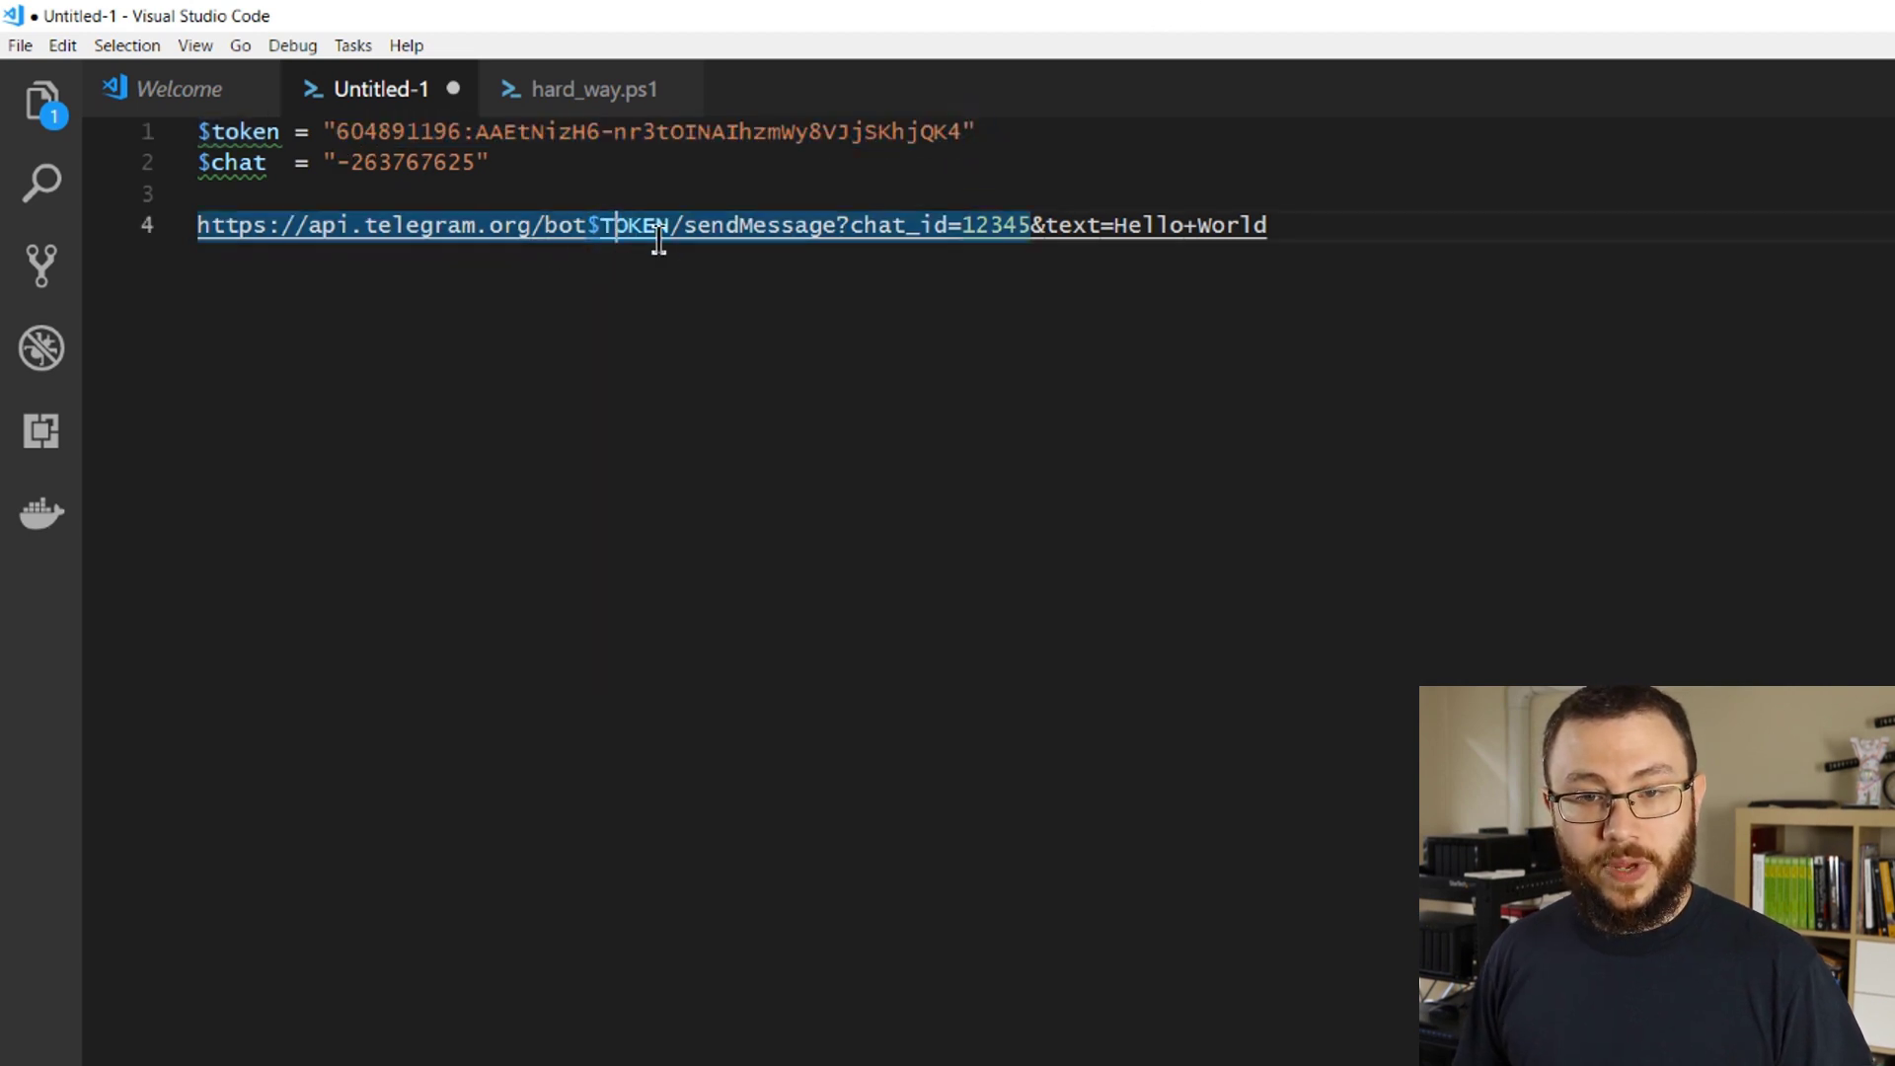
key(Left)
key(shift+Right)
key(shift+Right)
key(shift+Right)
key(shift+Right)
key(shift+Right)
key(shift+Right)
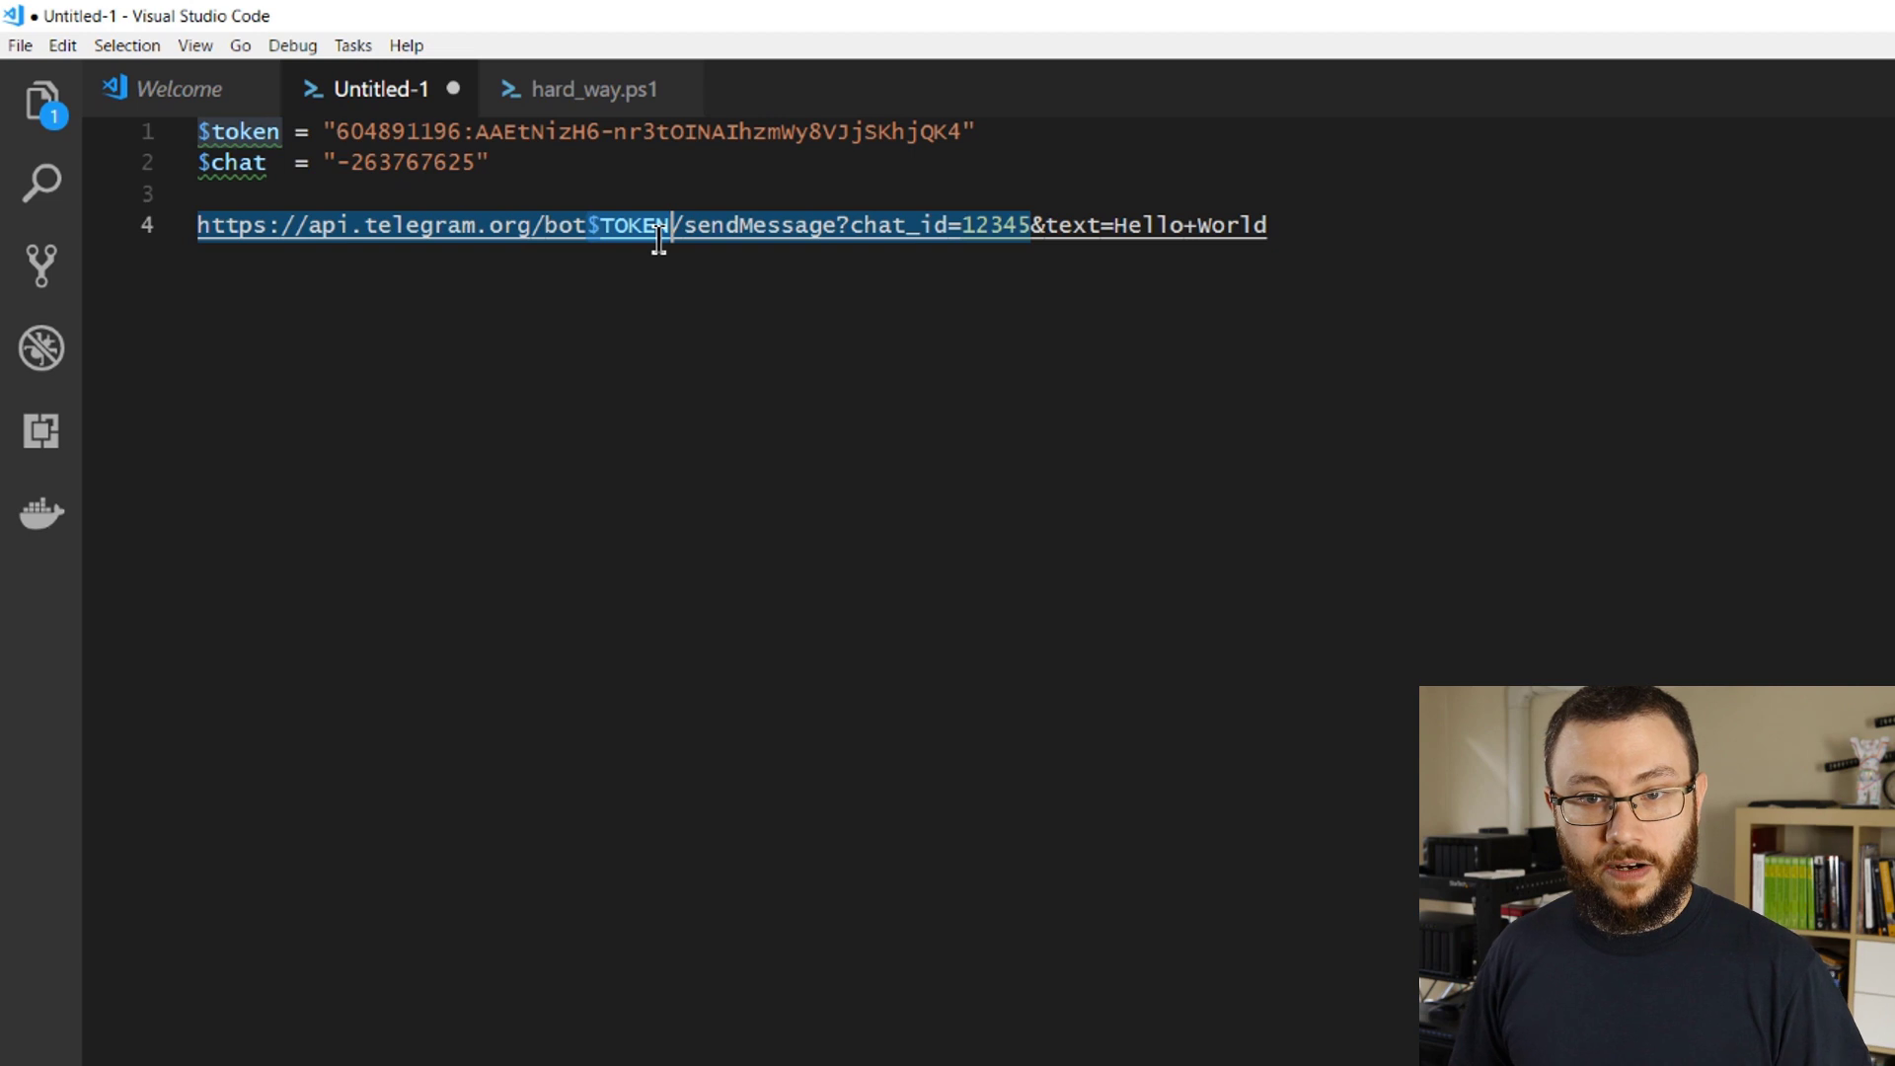
key(ctrl+v)
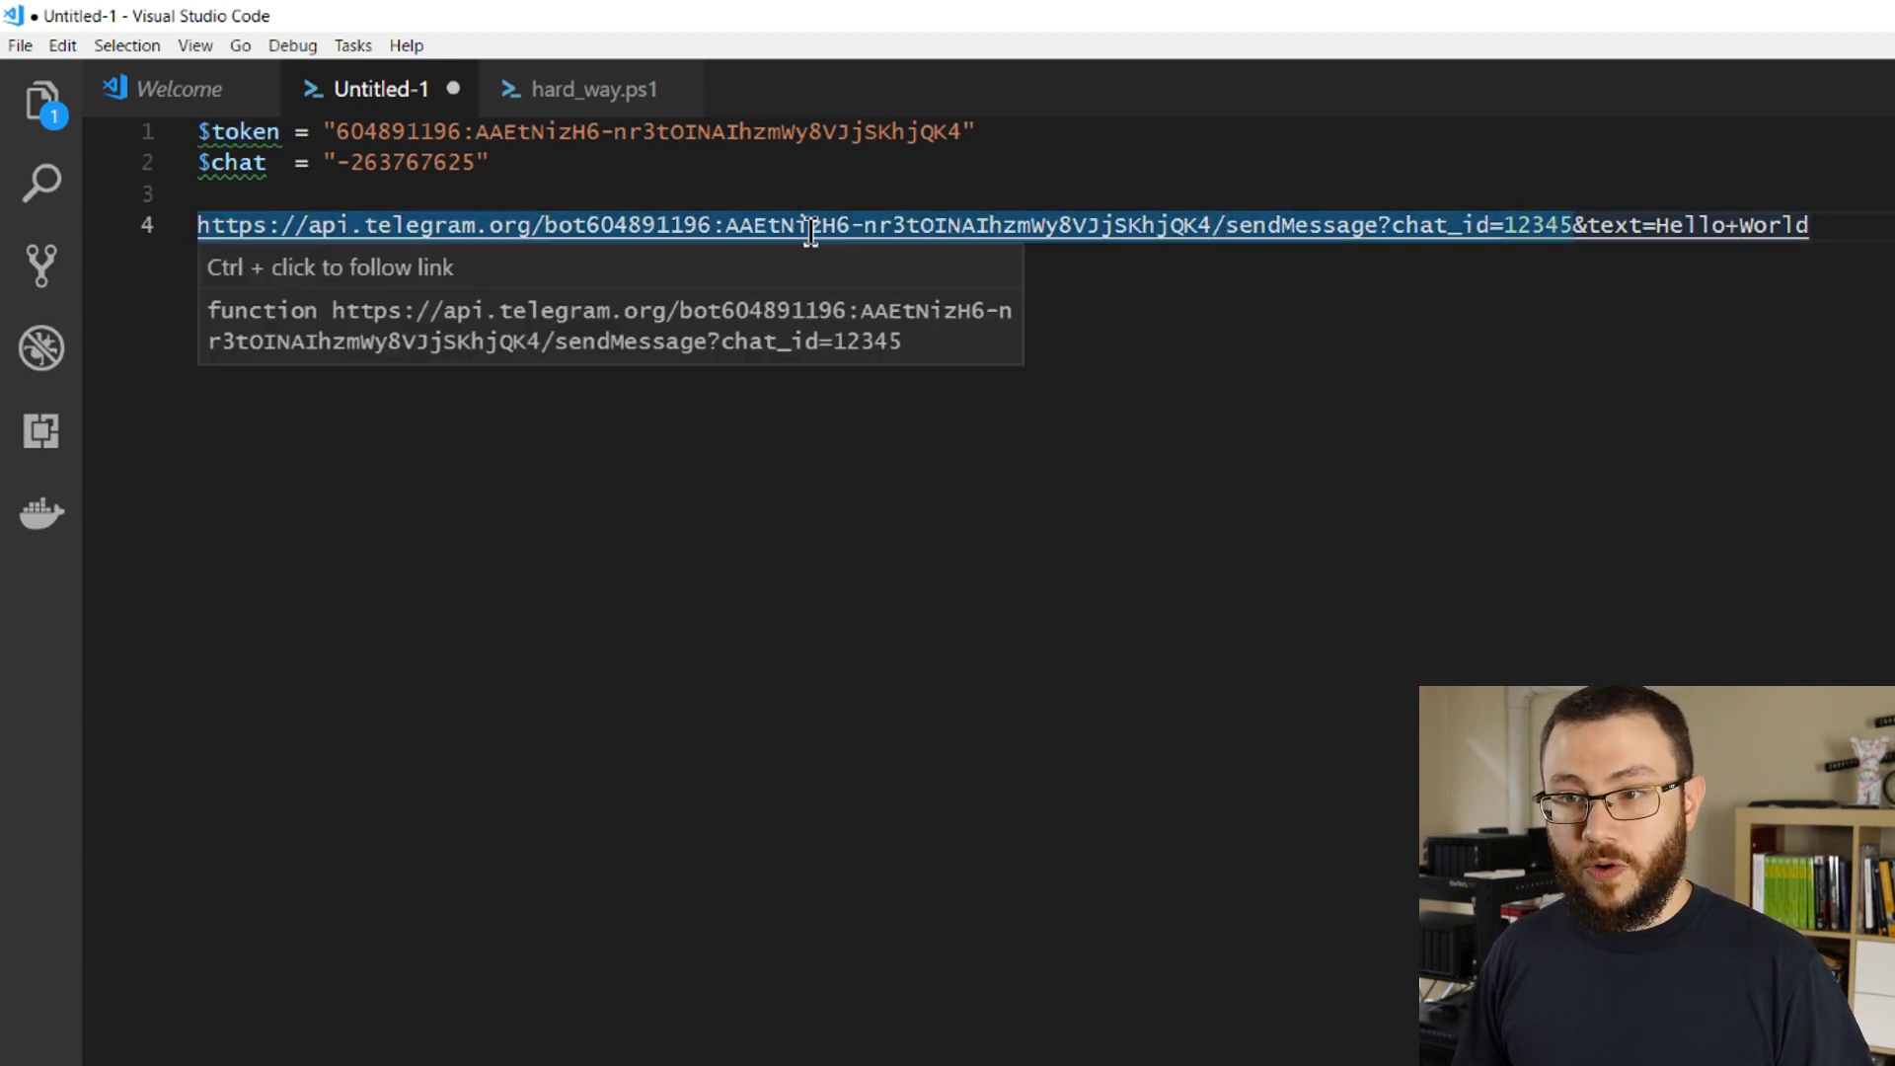
- Replace the 12345 placeholder in the URL with the group chat id
drag(476, 168, 338, 170)
key(ctrl+c)
click(1502, 227)
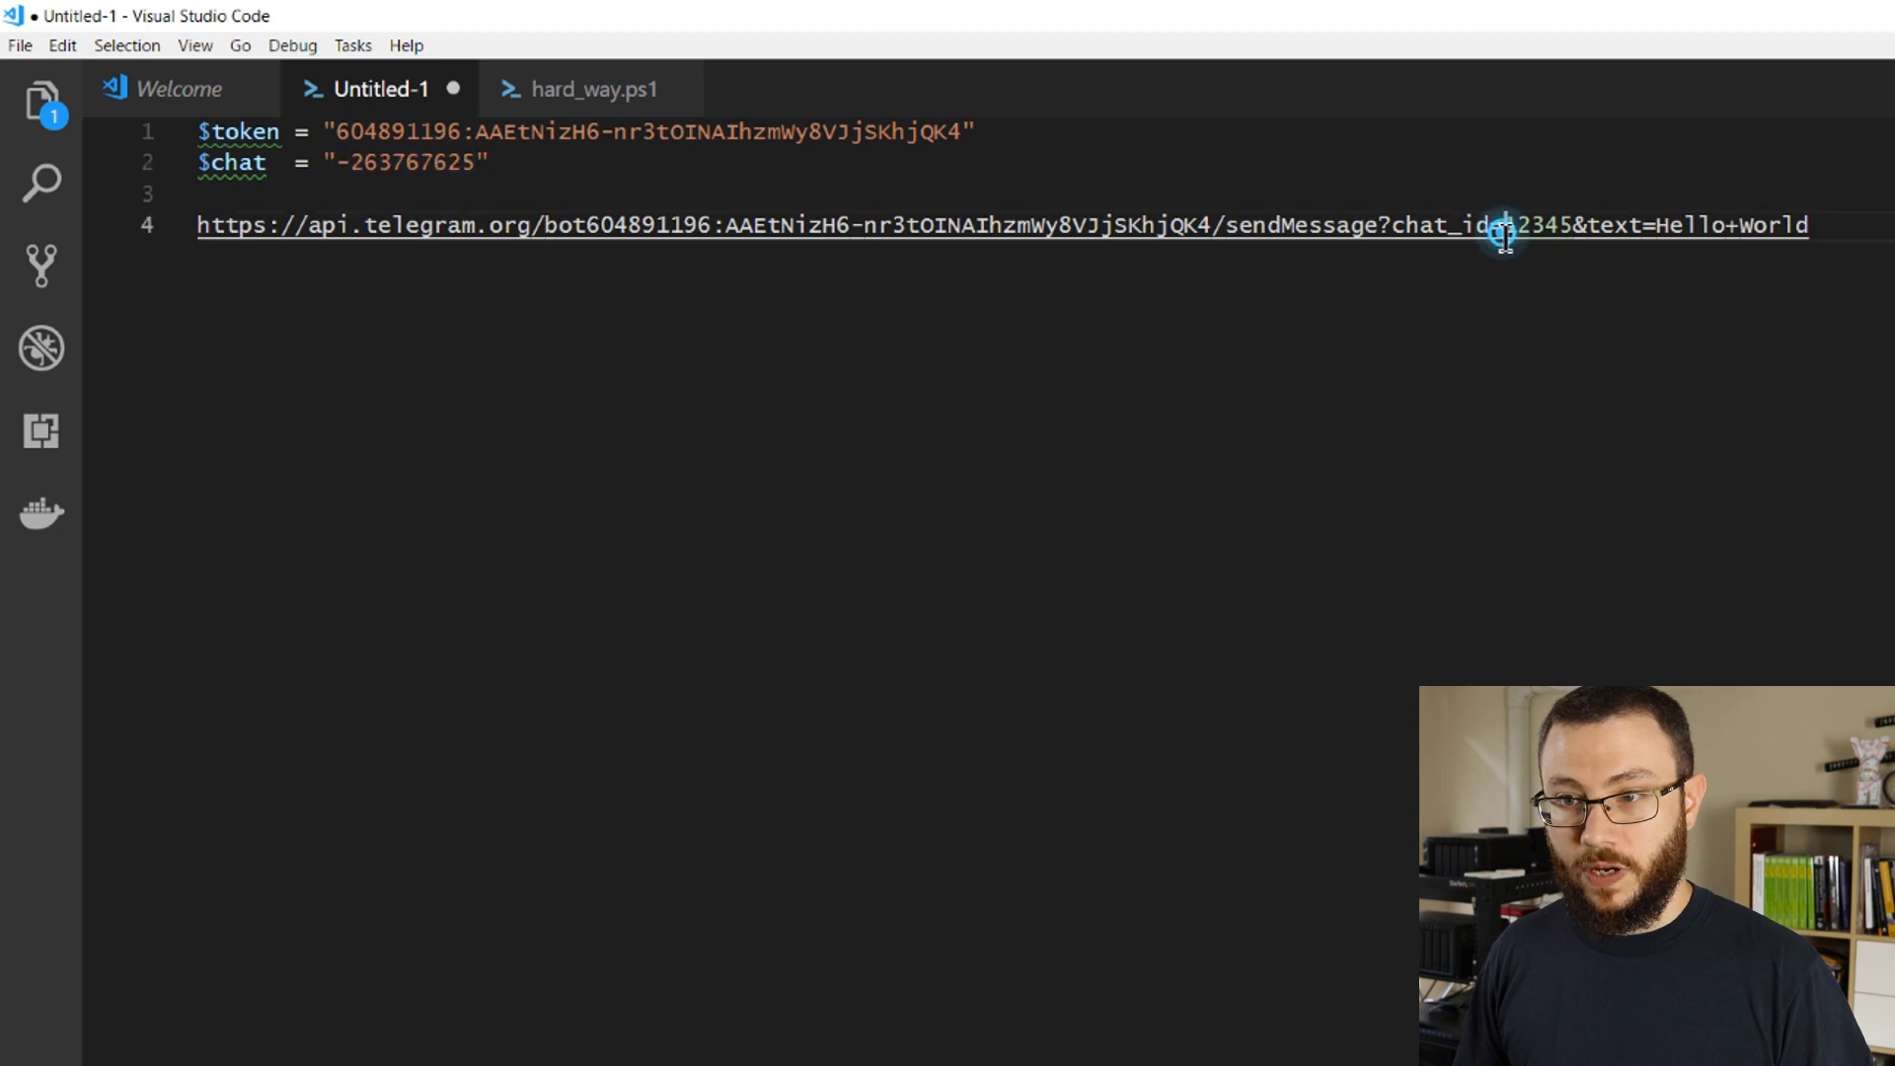
key(shift+Right)
key(shift+Right)
key(shift+Right)
key(shift+Right)
key(shift+Right)
key(ctrl+v)
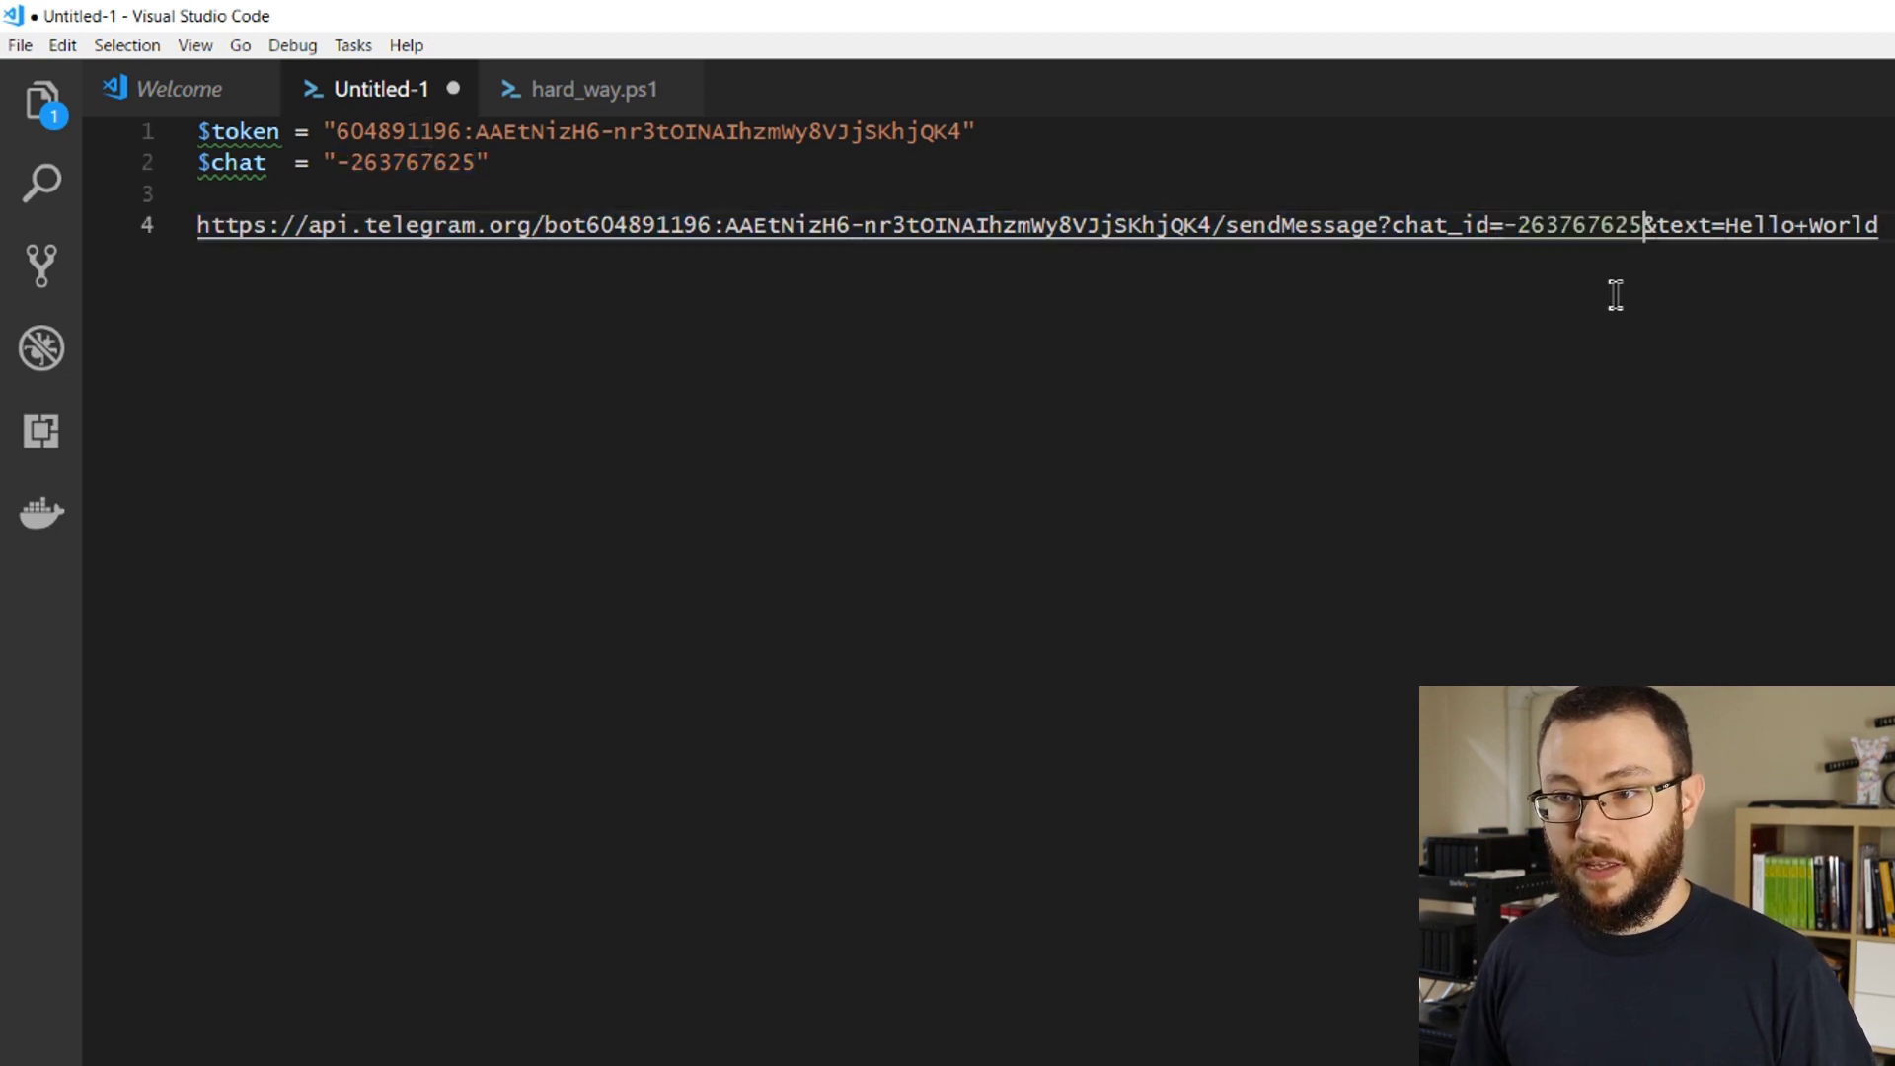
- Select the whole finished sendMessage URL and open a private Firefox window
key(shift+End)
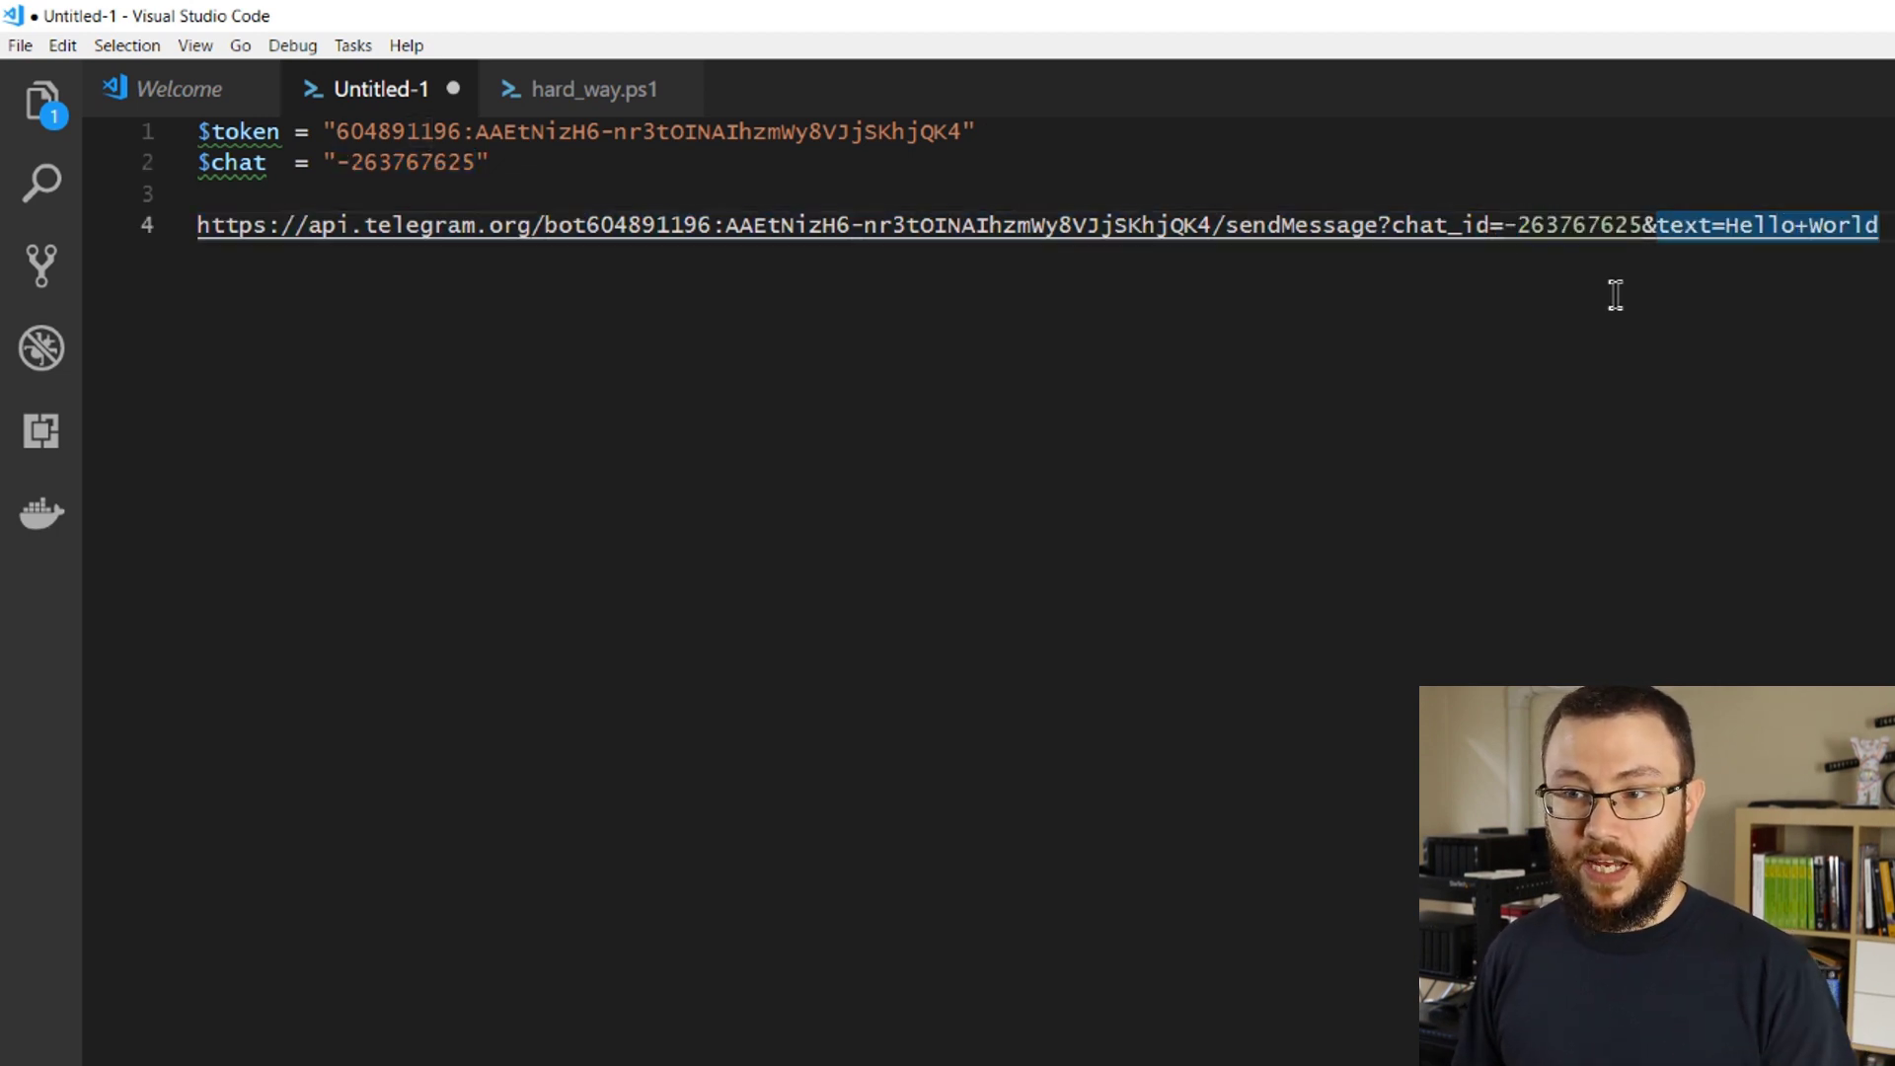
key(shift+Left)
key(shift+Left)
key(shift+Left)
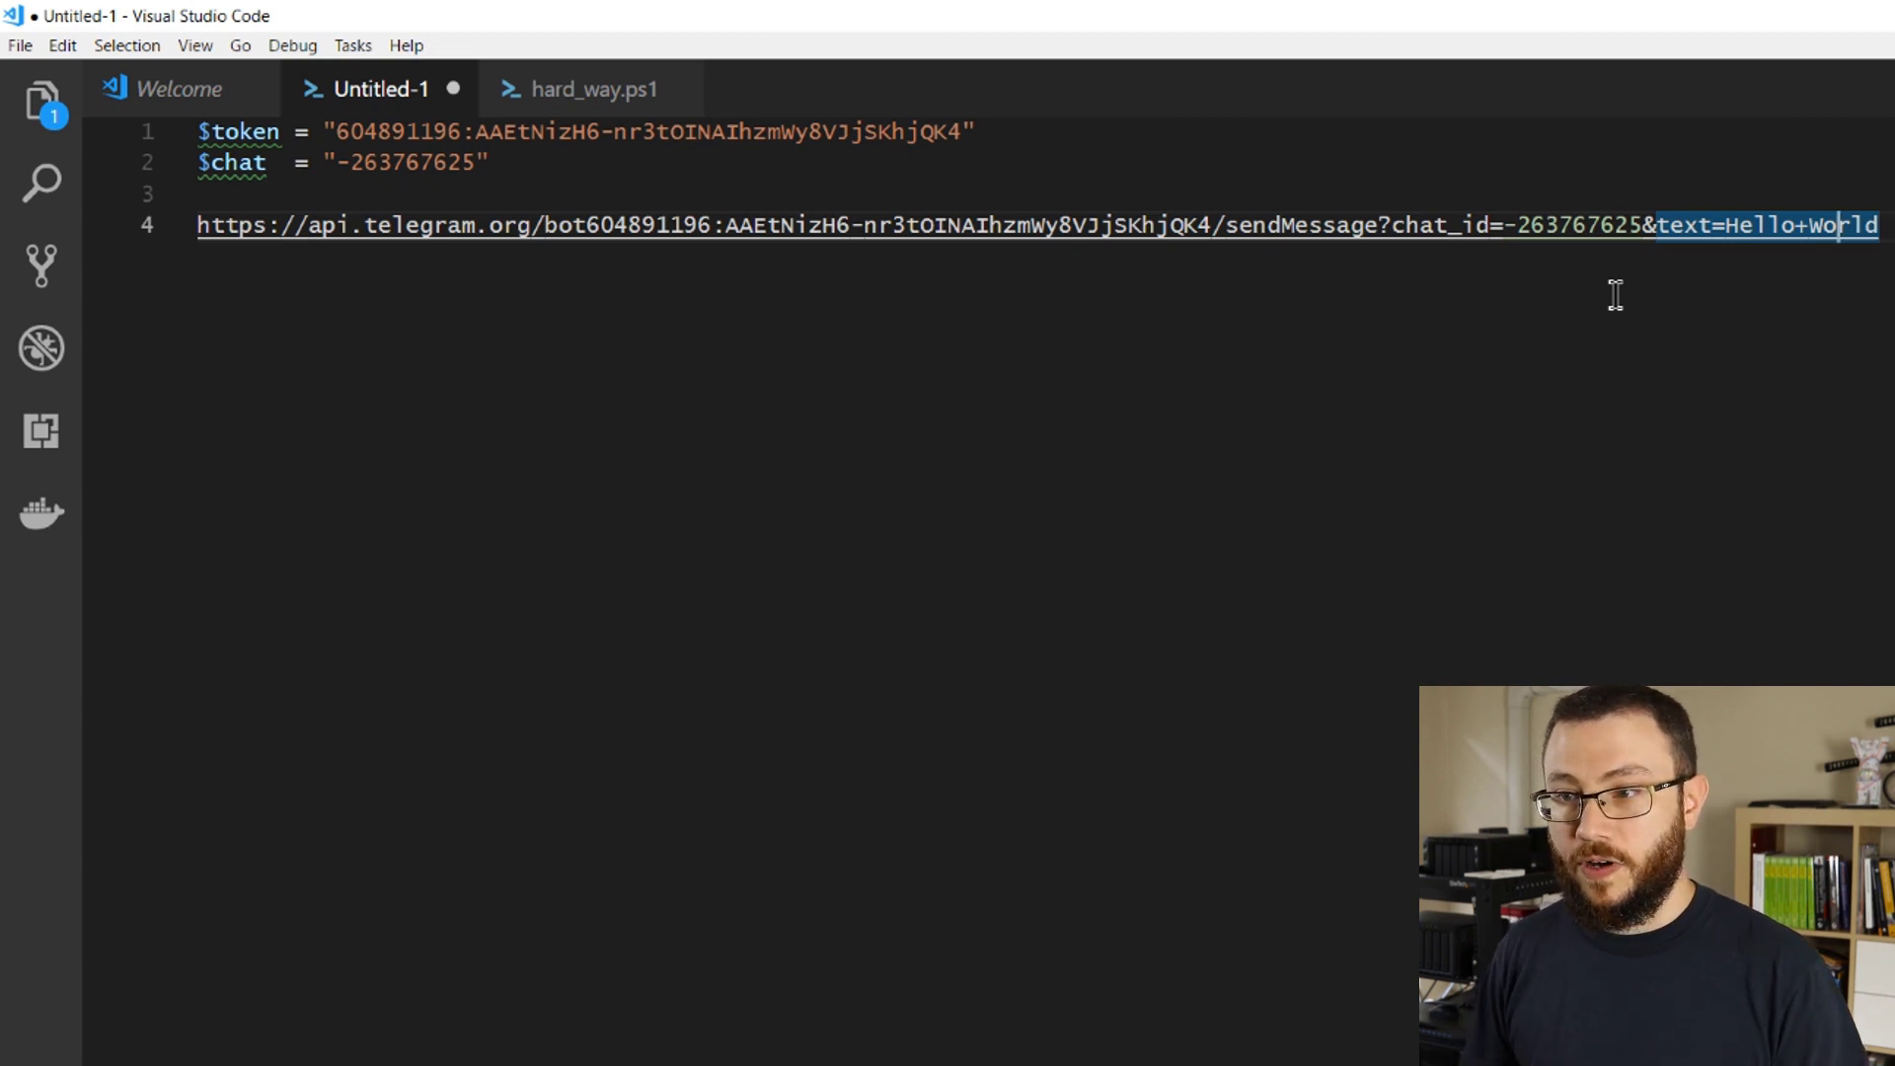
key(Home)
key(shift+End)
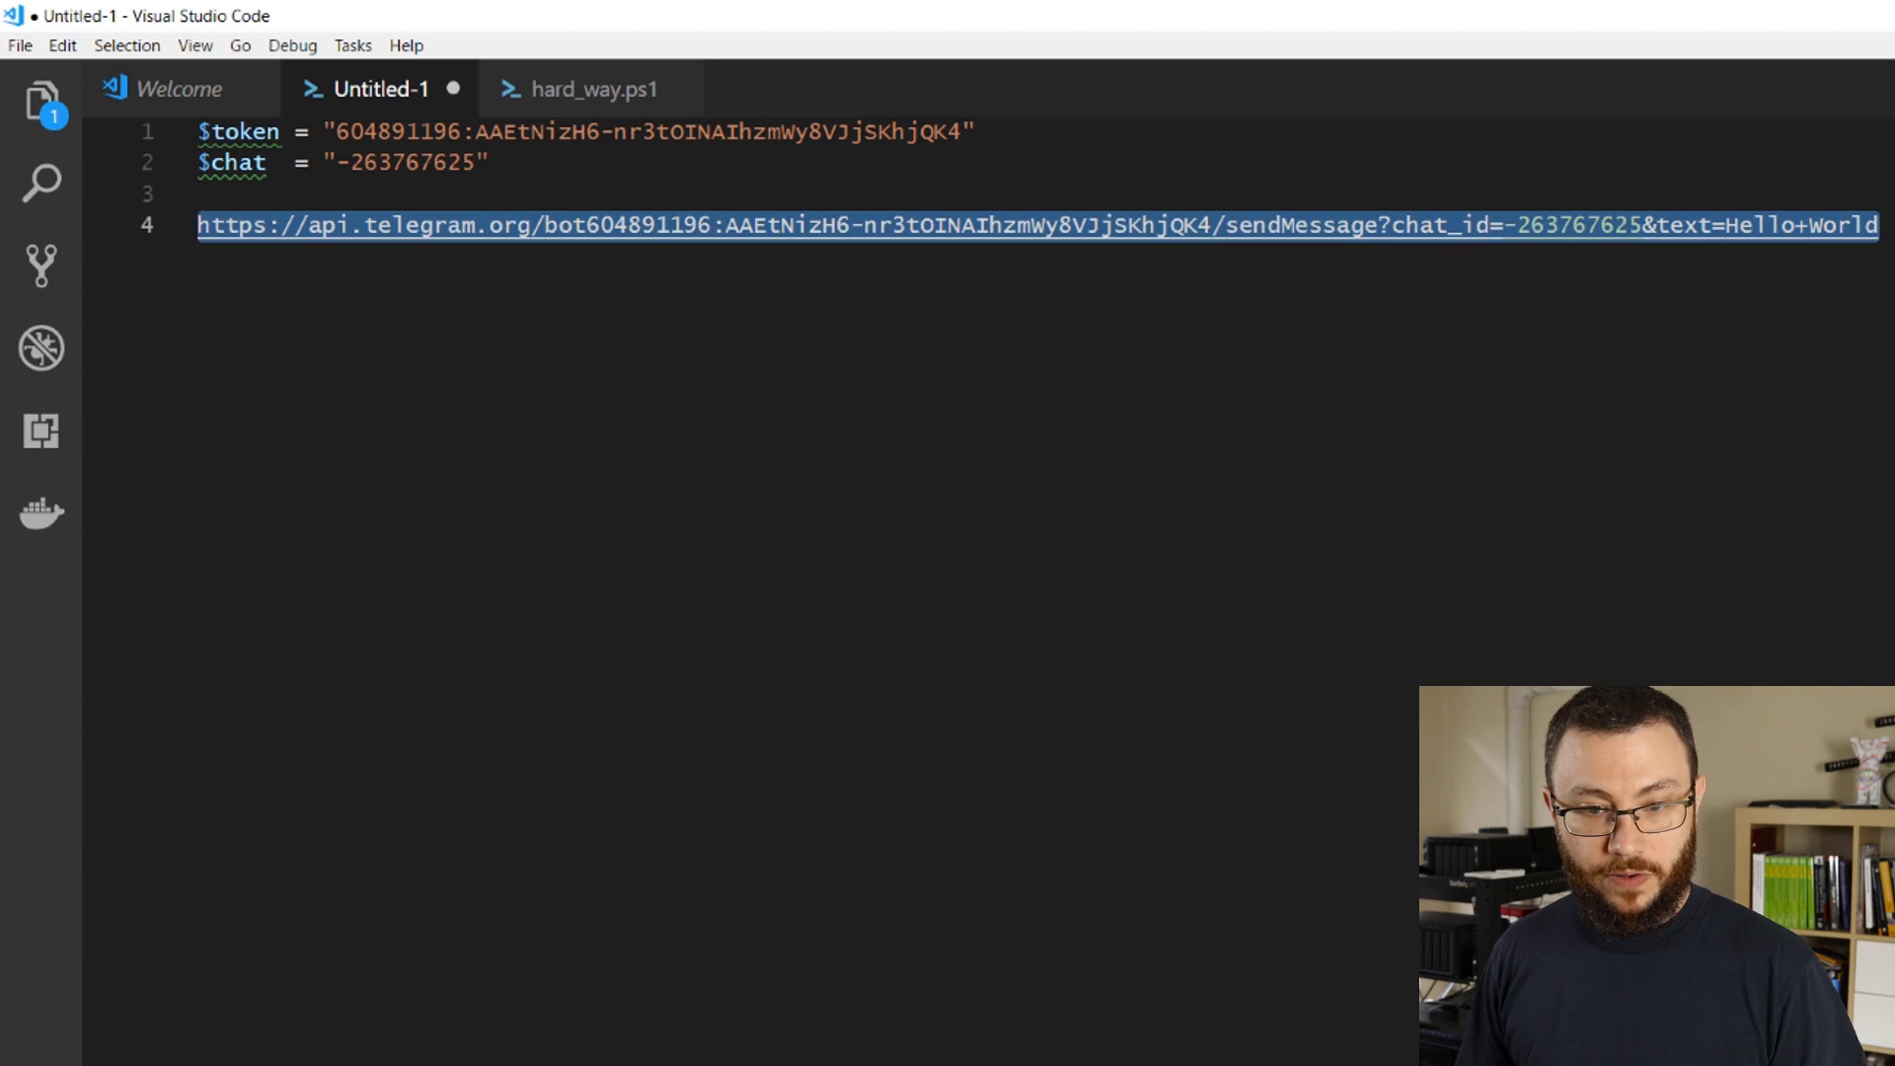
key(ctrl+shift+p)
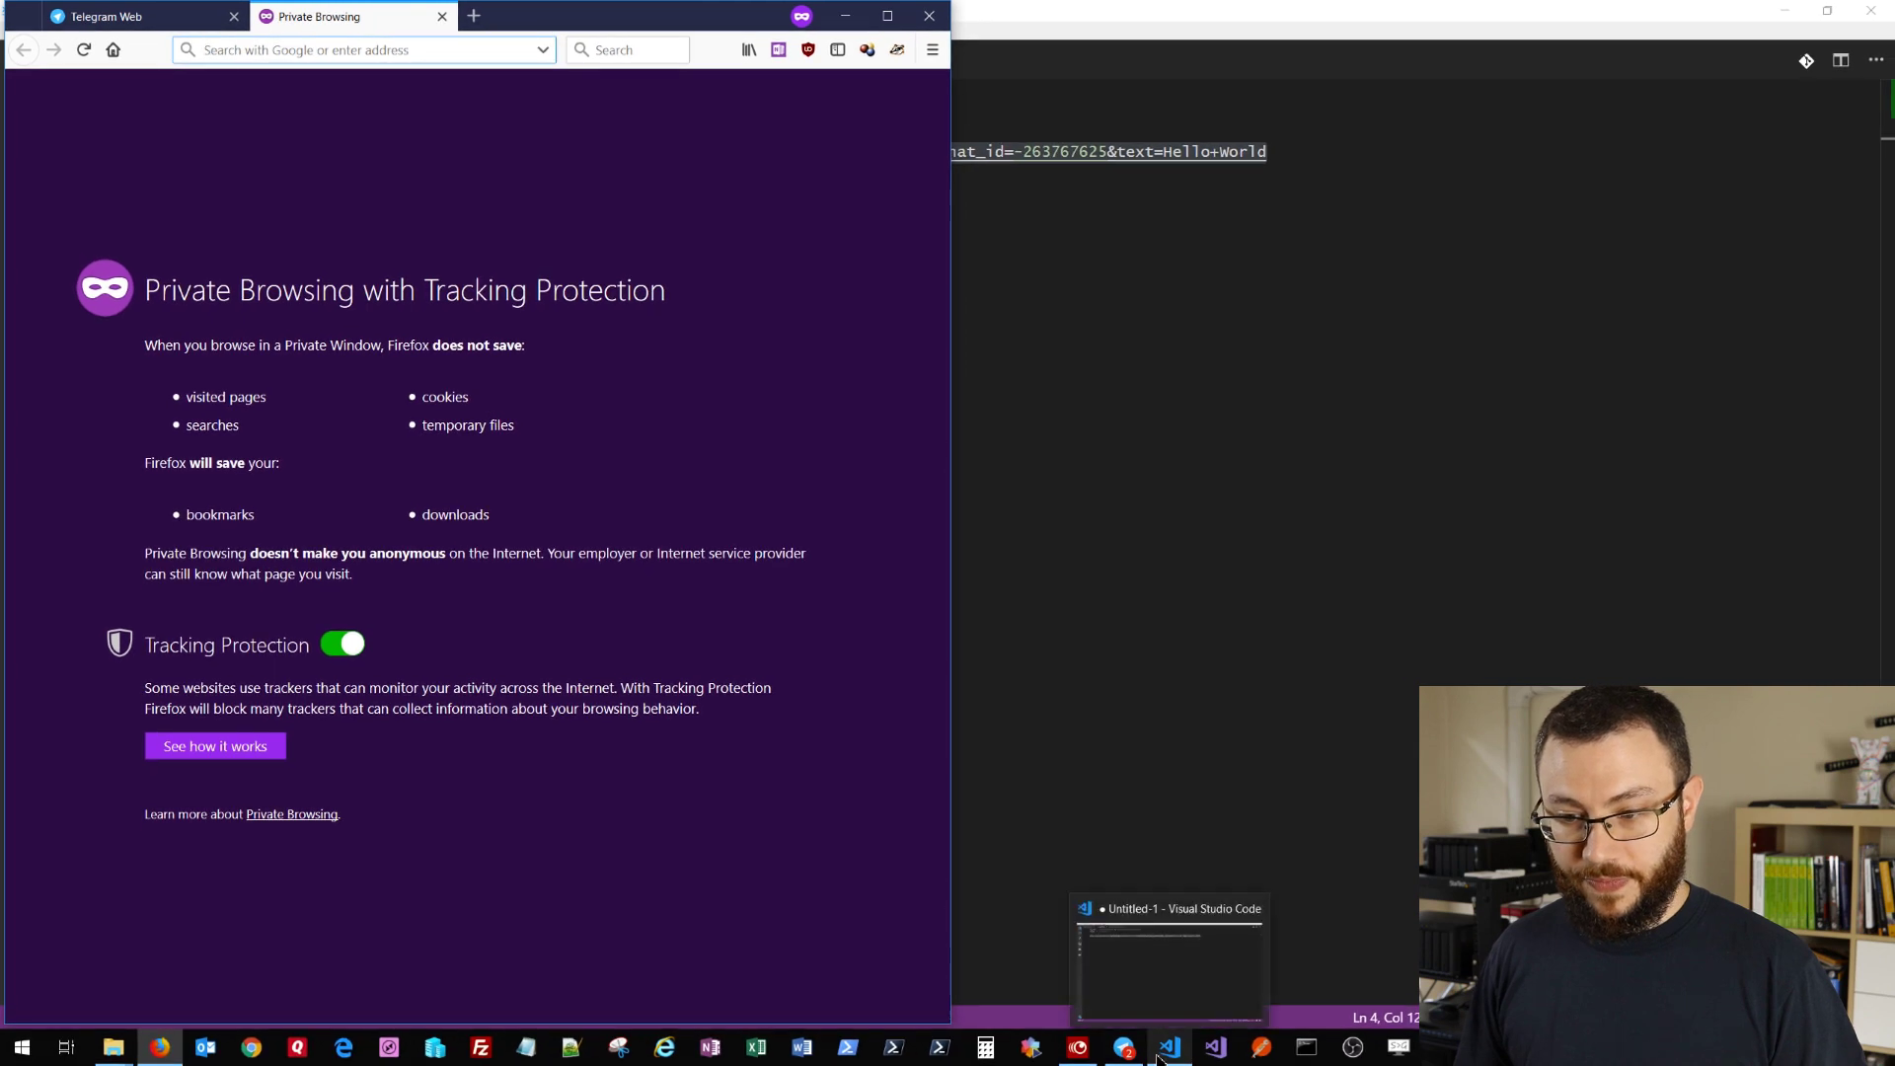
- Show the TechThoughts Bot Testing group beside Firefox, then paste and load the sendMessage URL
click(1124, 1046)
click(977, 163)
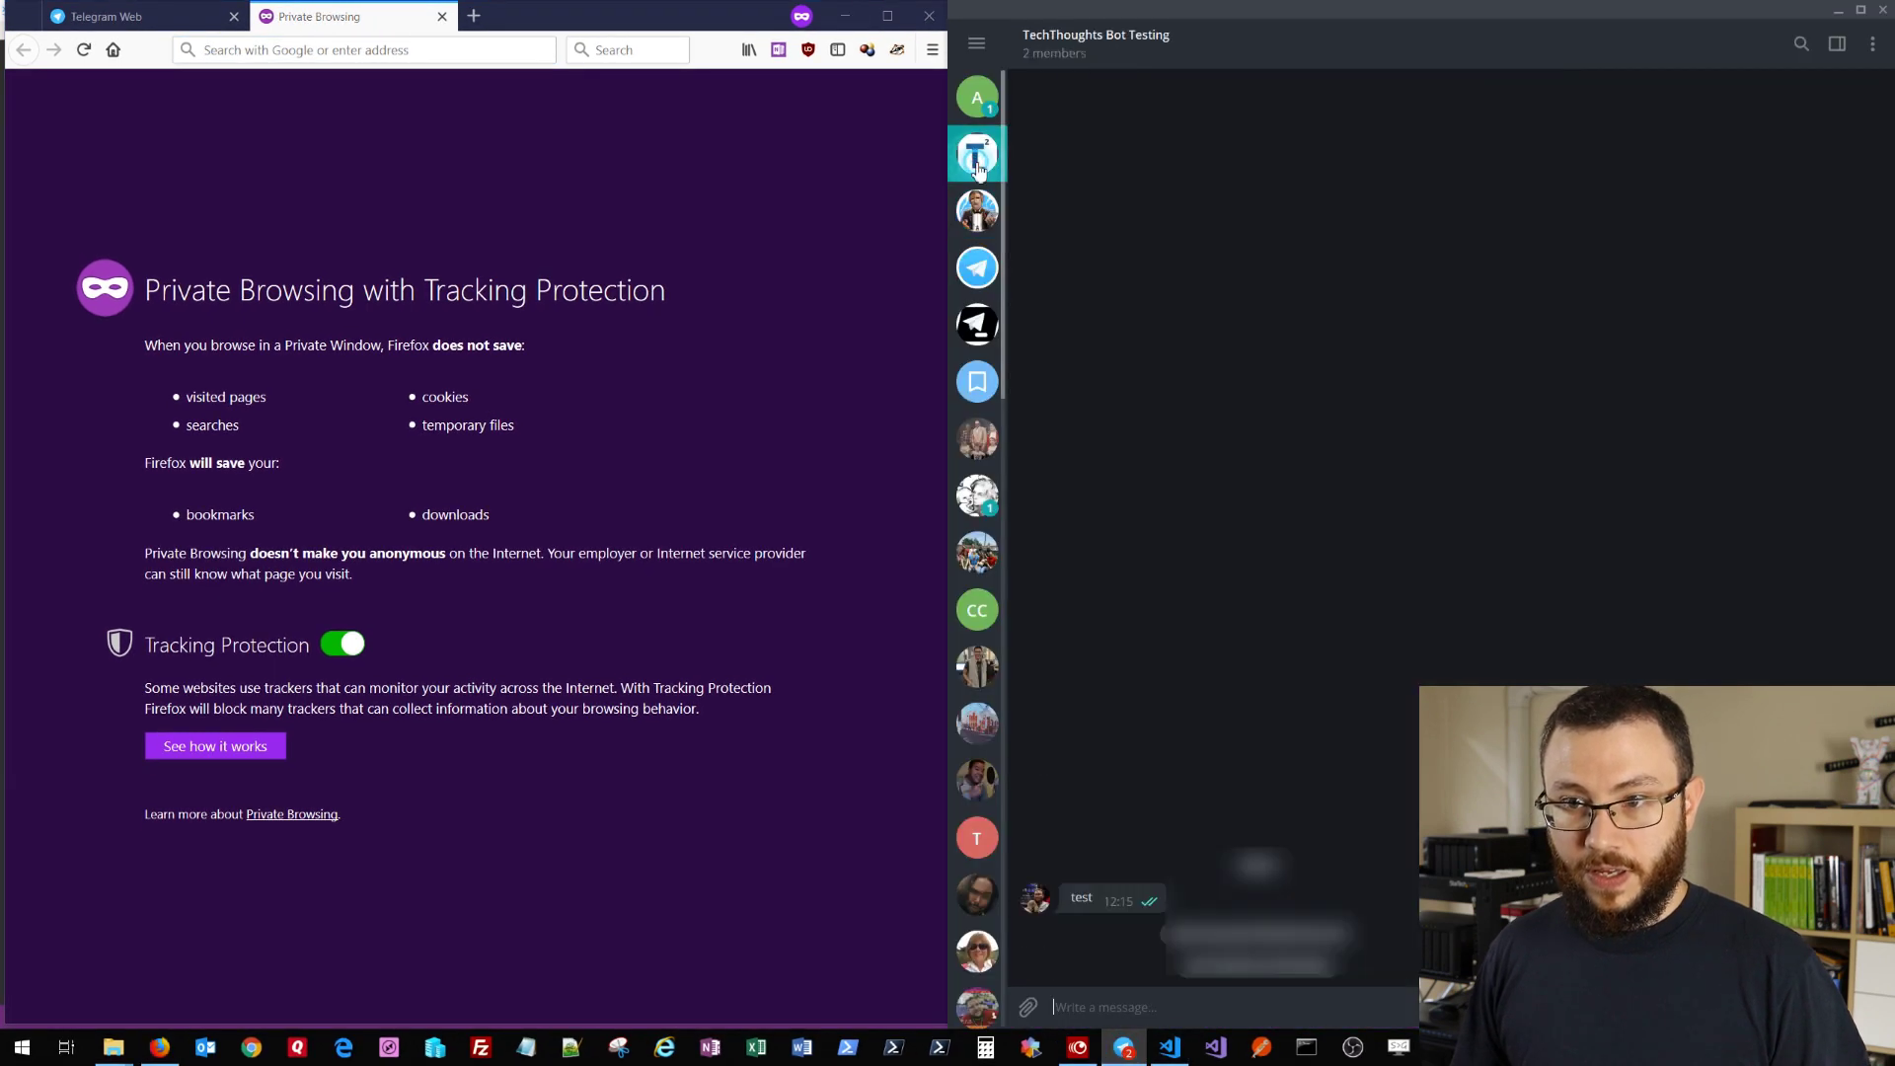
click(483, 51)
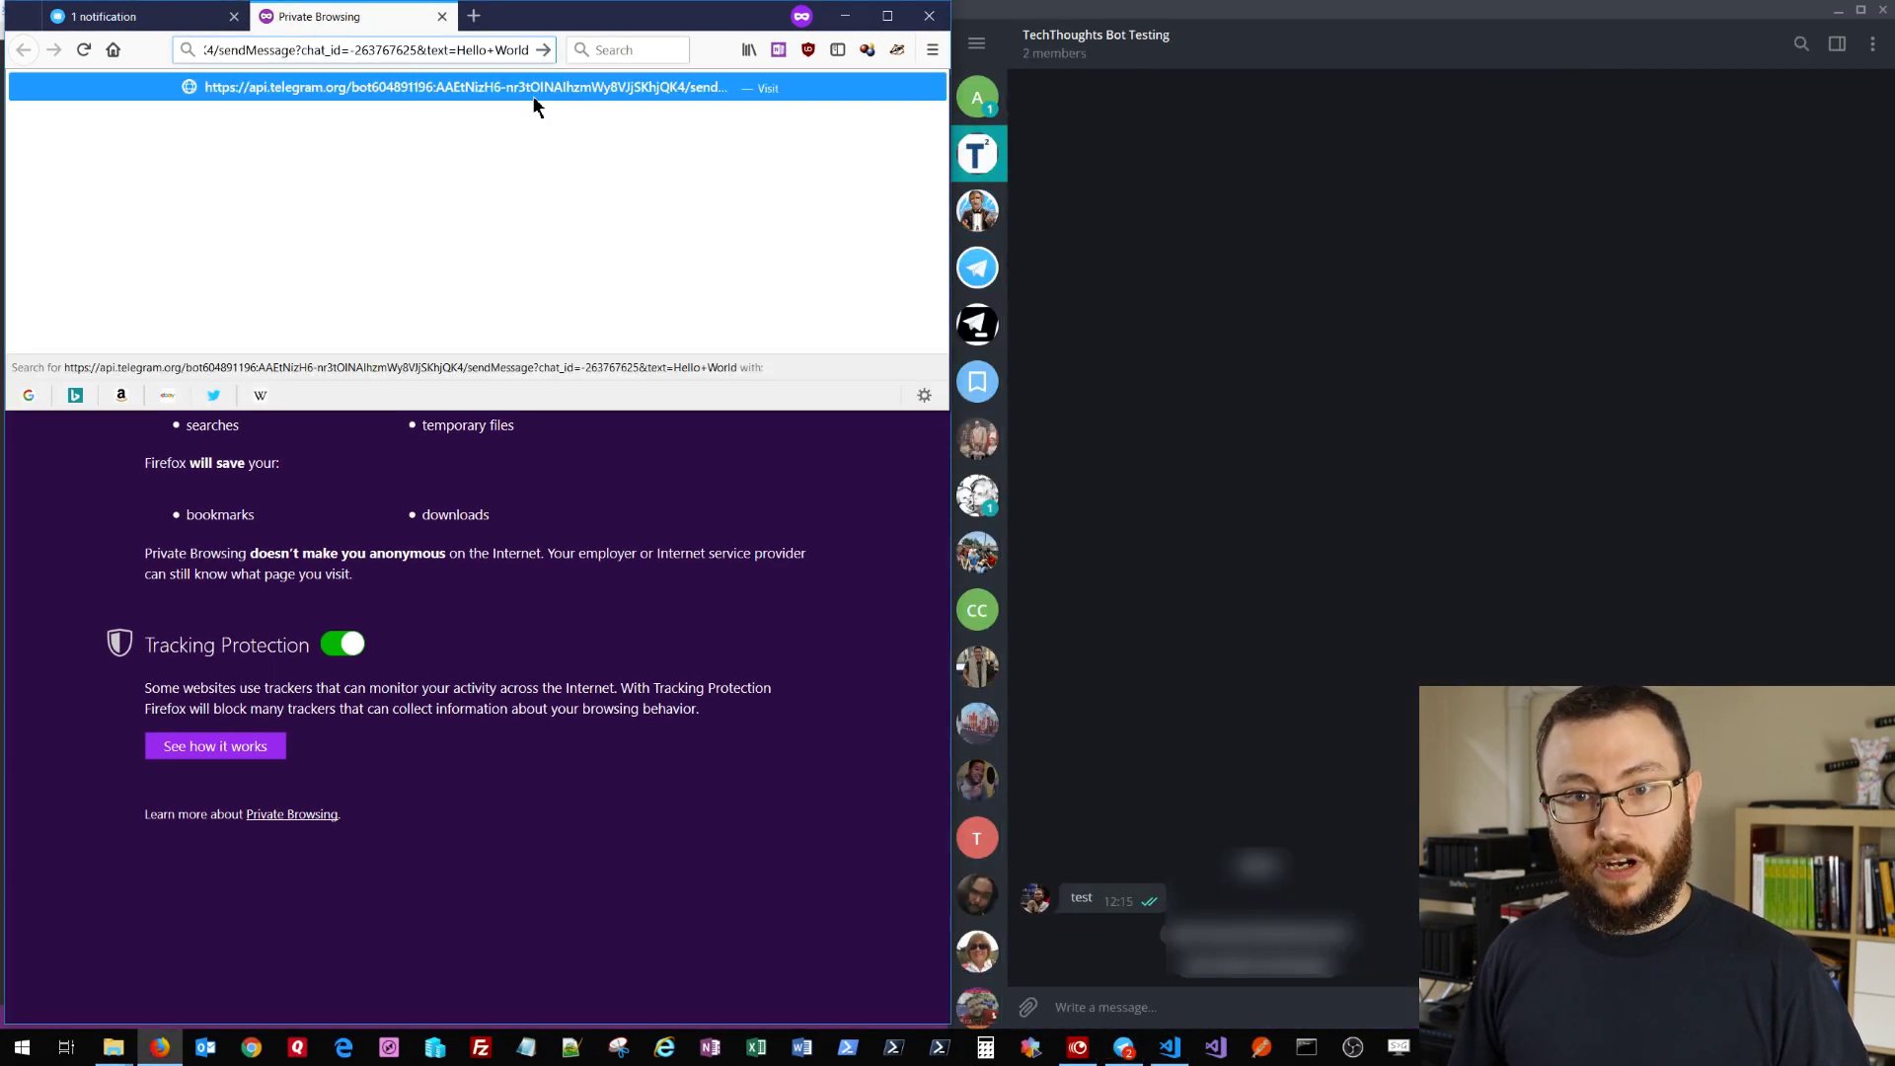
click(534, 99)
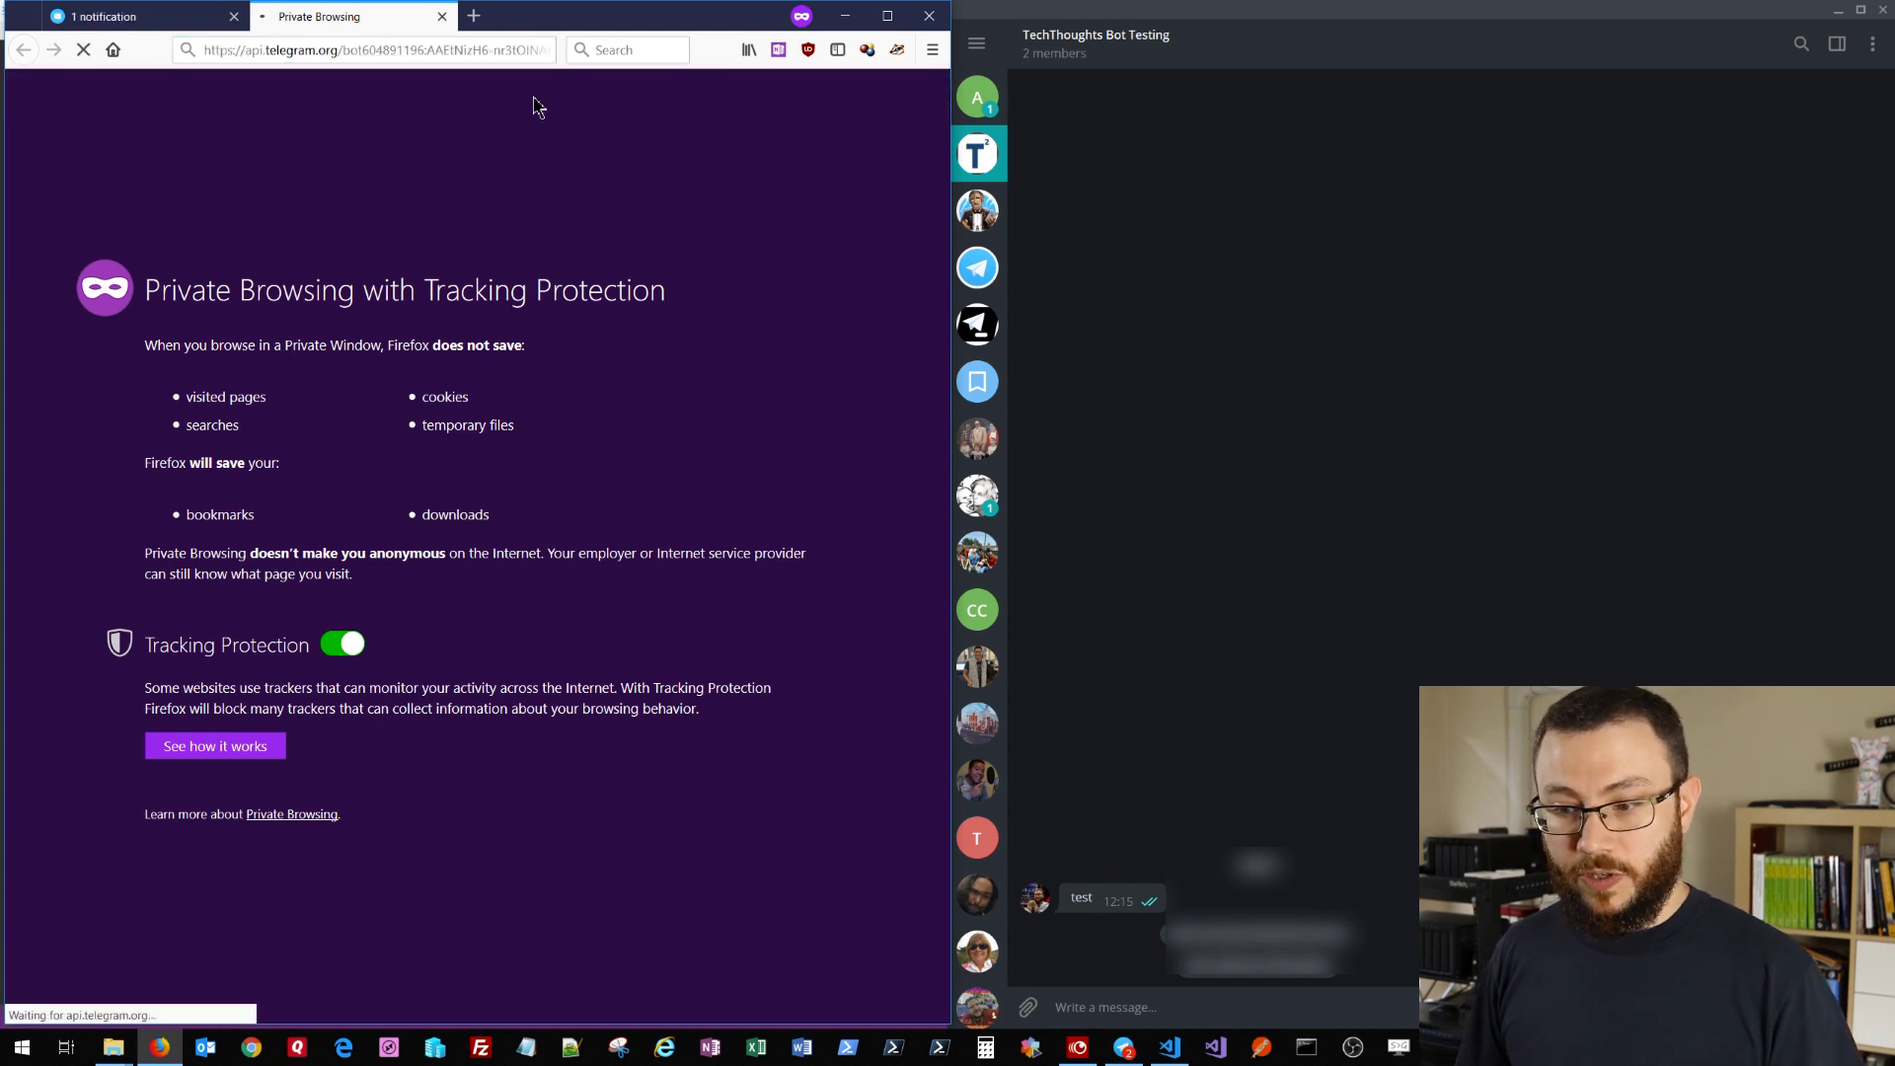